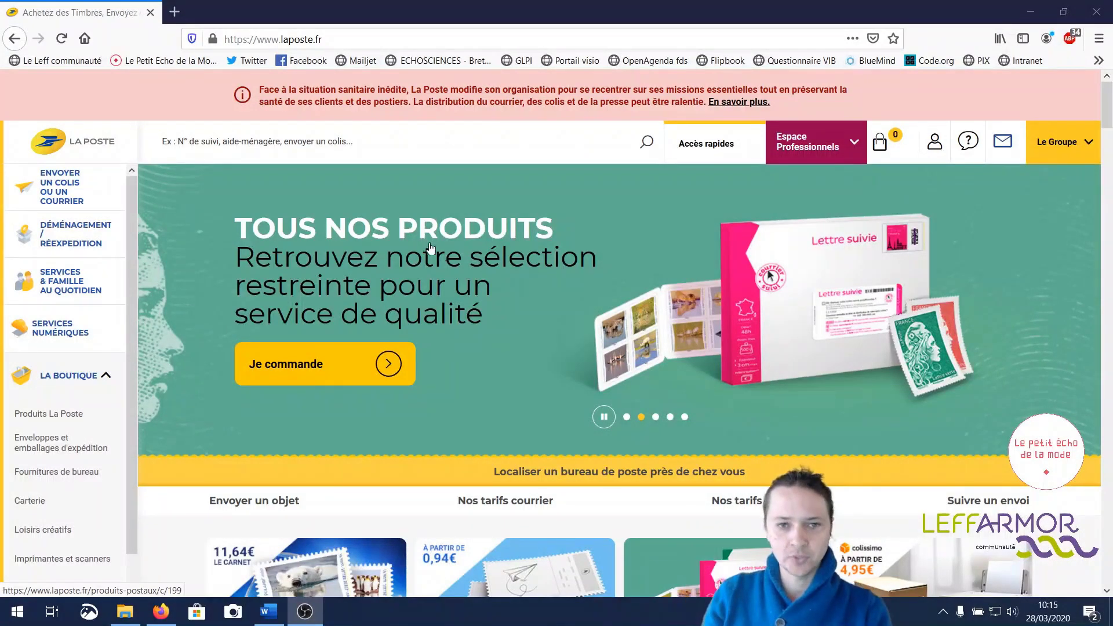
- Sign in to laposte.net webmail with the saved e-mail address and the account password, declining to save the login
left_click(1004, 147)
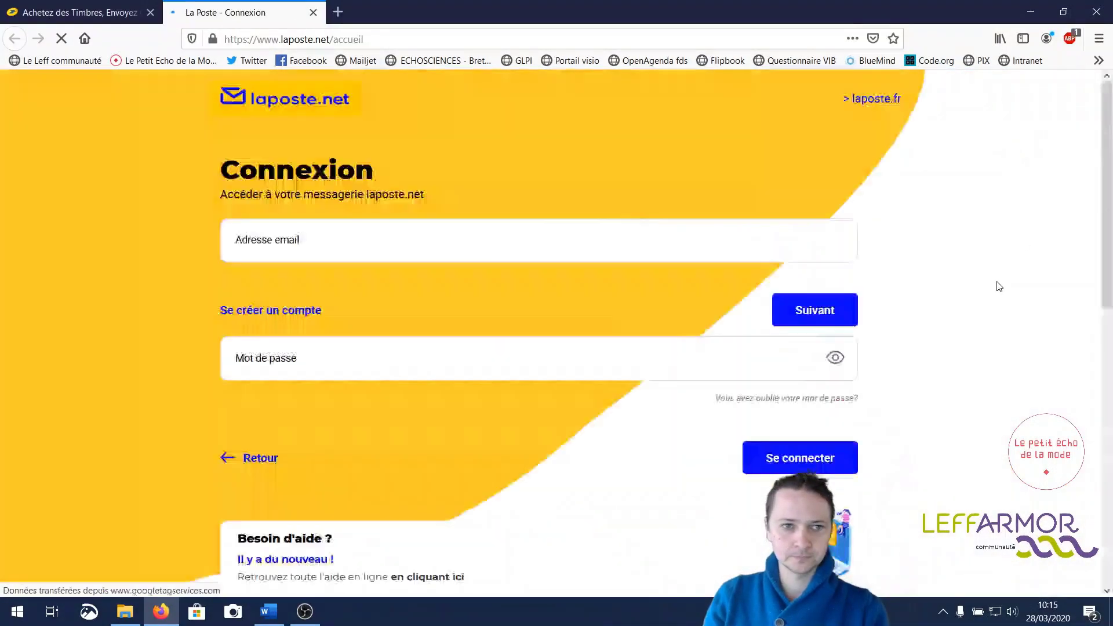
left_click(138, 274)
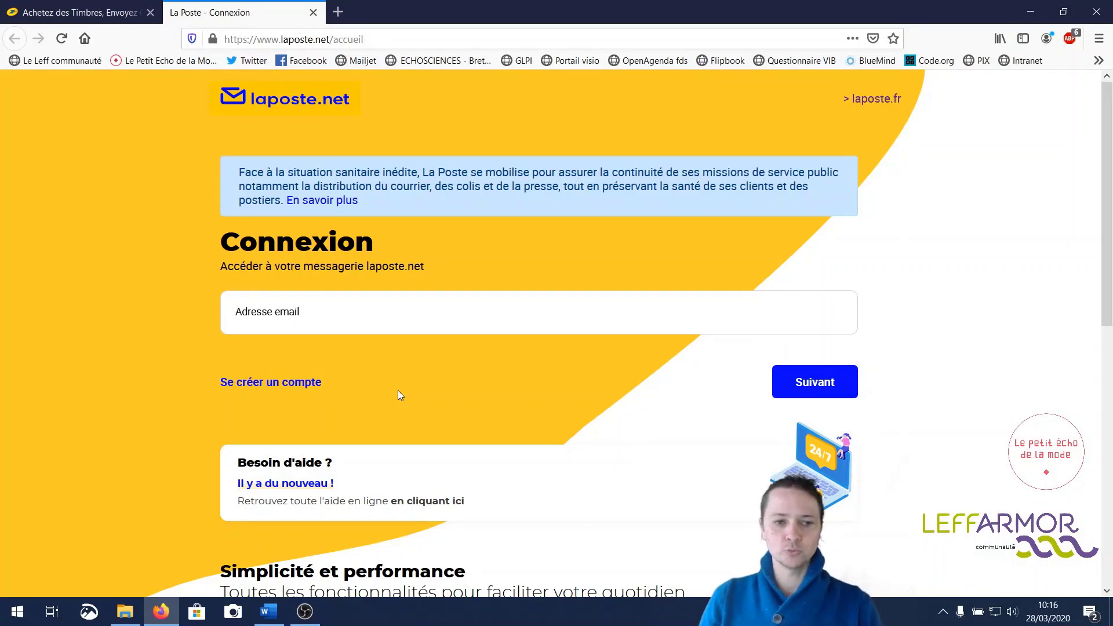
left_click(310, 319)
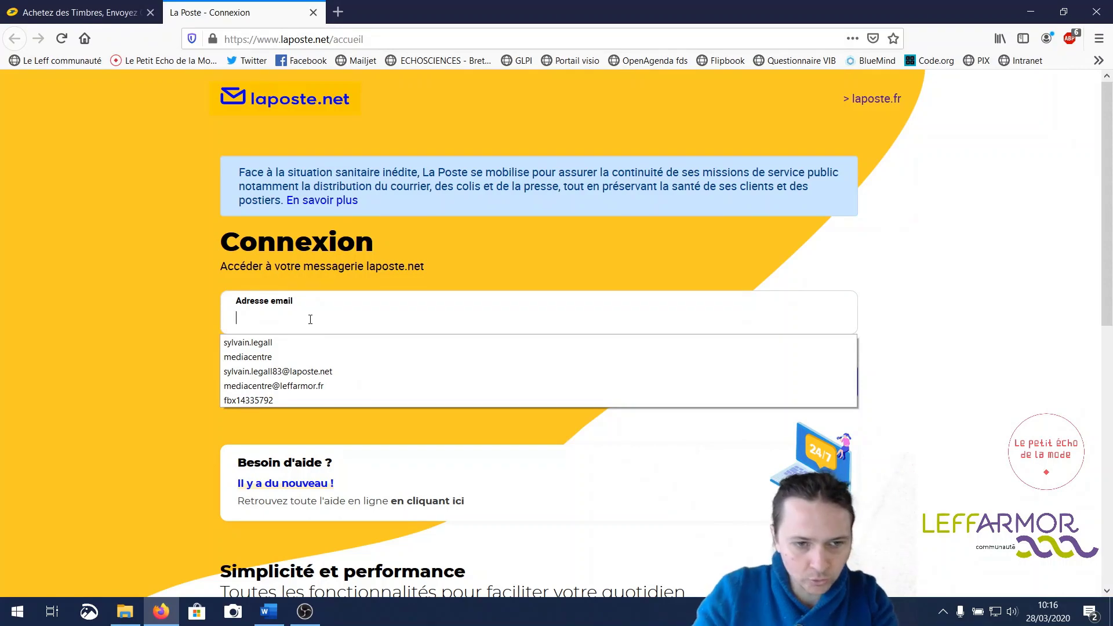
left_click(318, 371)
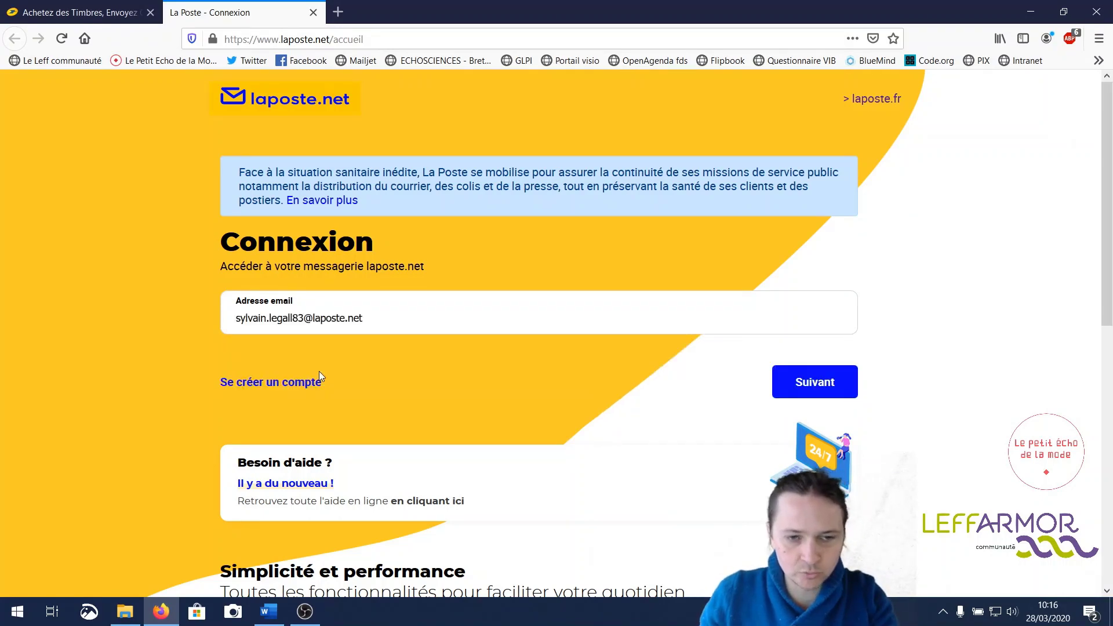
left_click(835, 384)
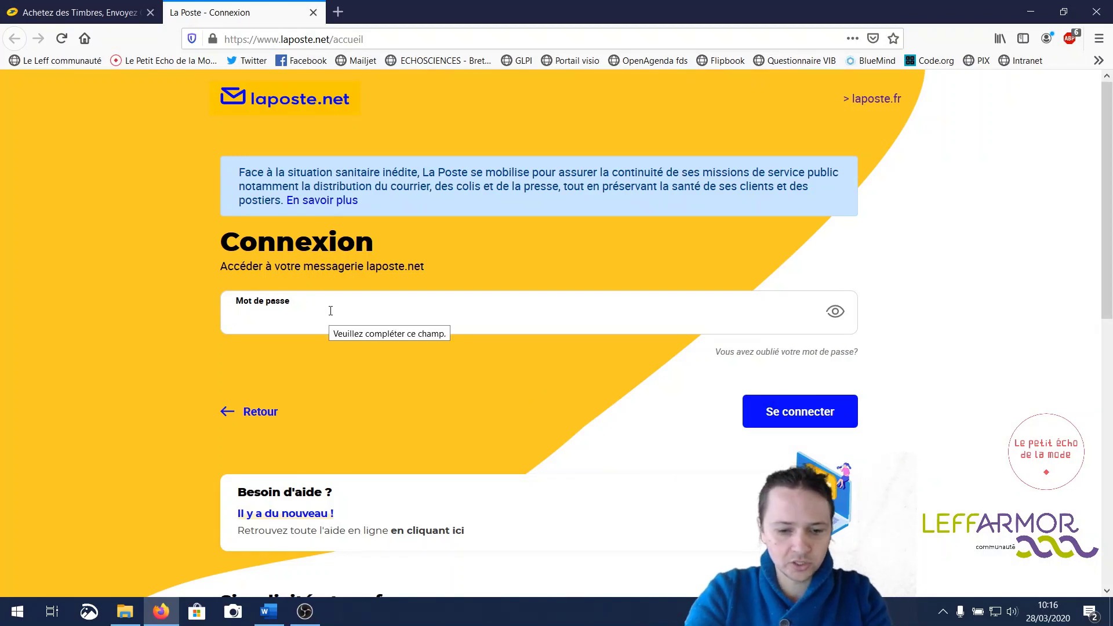
type("•")
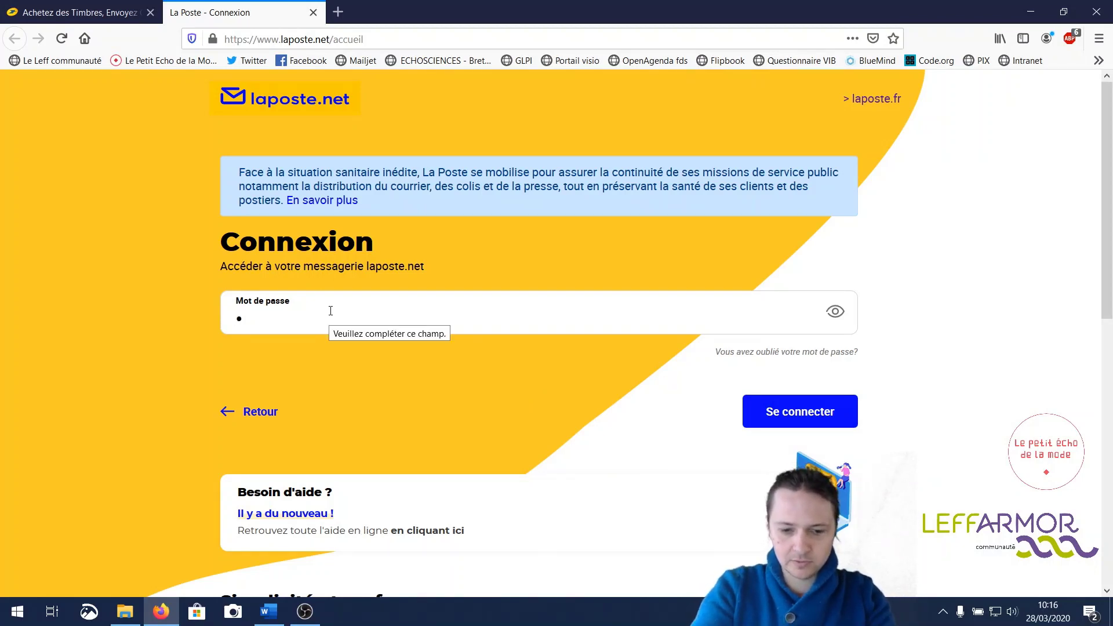
type("••••••")
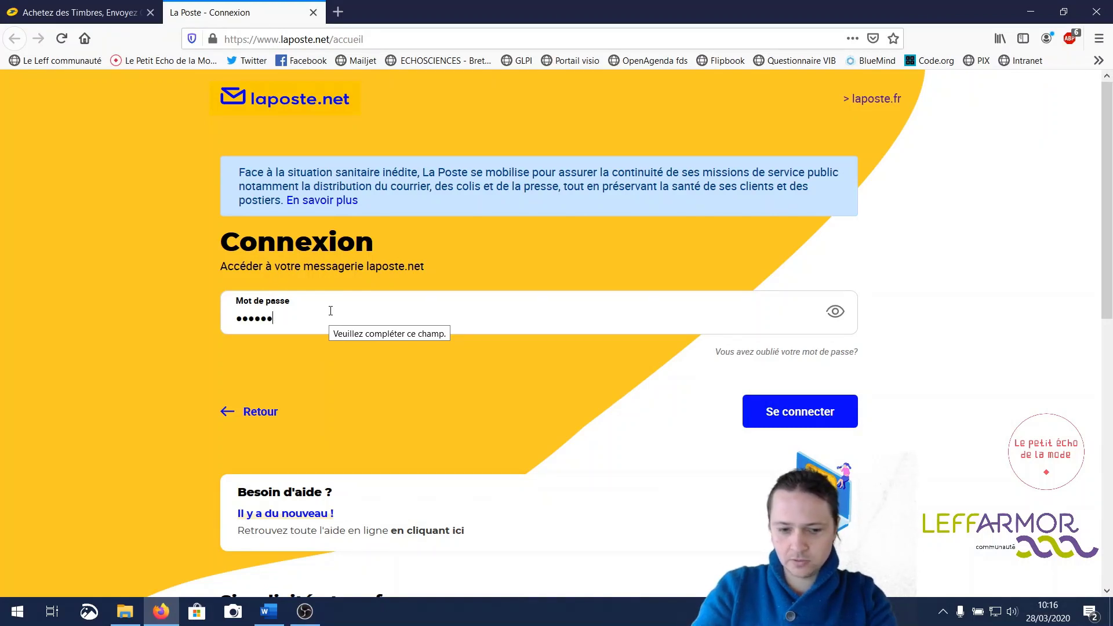
type("•••••")
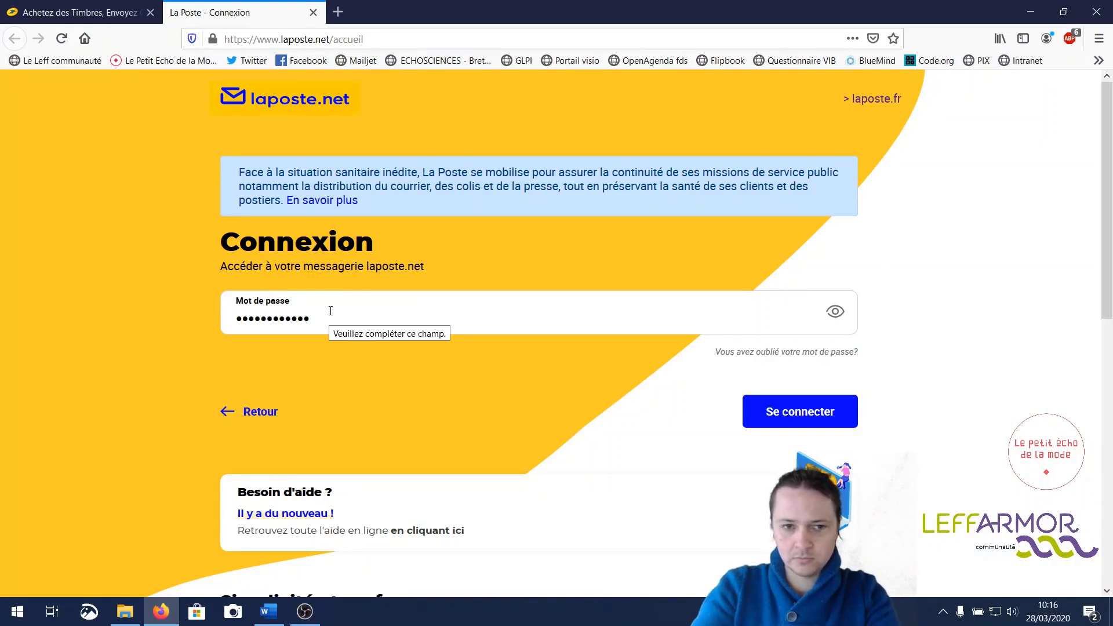
key("Return")
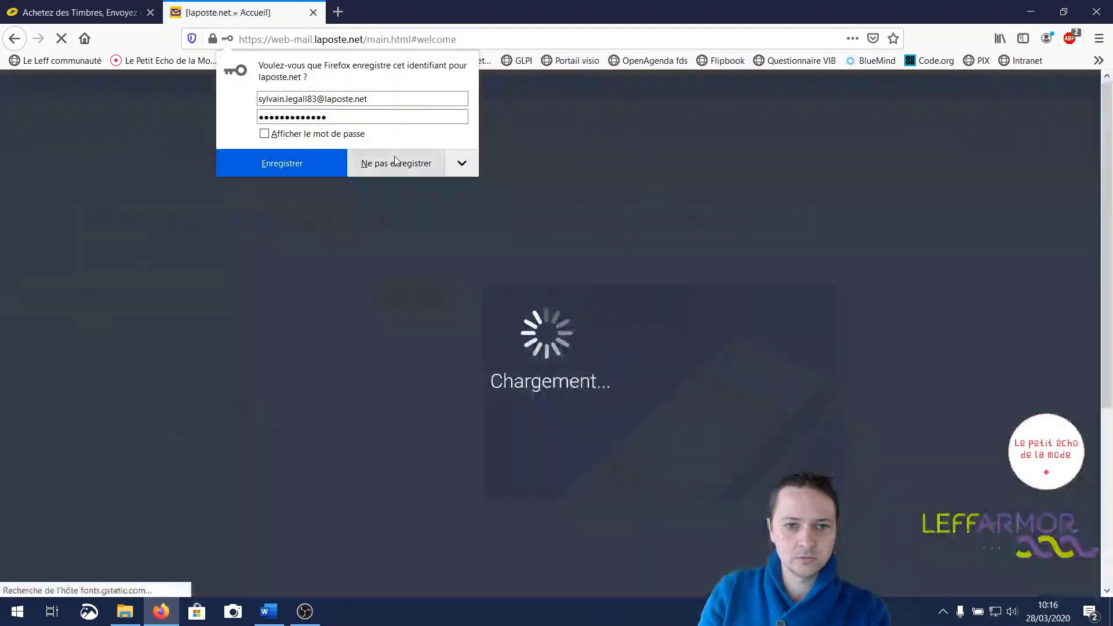
left_click(394, 163)
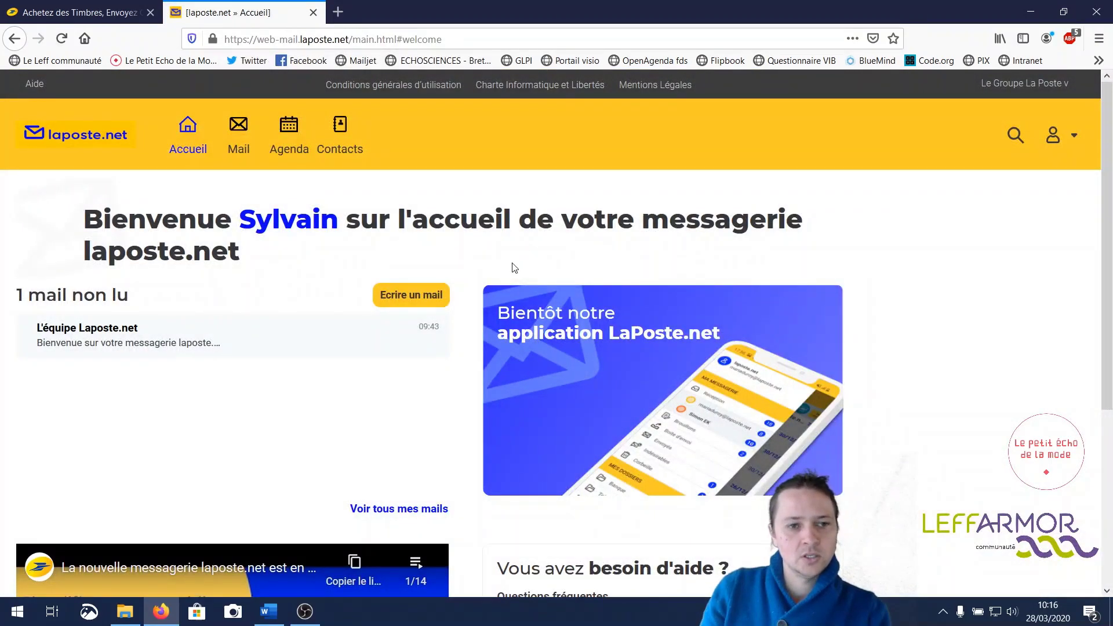
- Open the Mail inbox showing the single welcome message from L'équipe Laposte.net
left_click(238, 139)
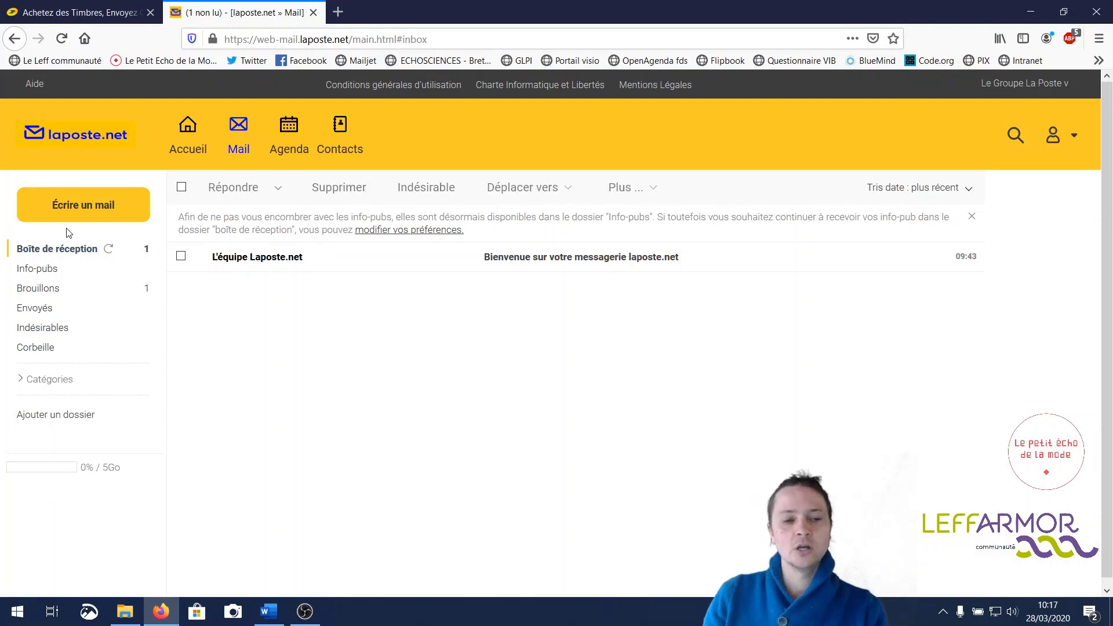
- Start a new message and add the first recipient's e-mail address in the To field
left_click(99, 214)
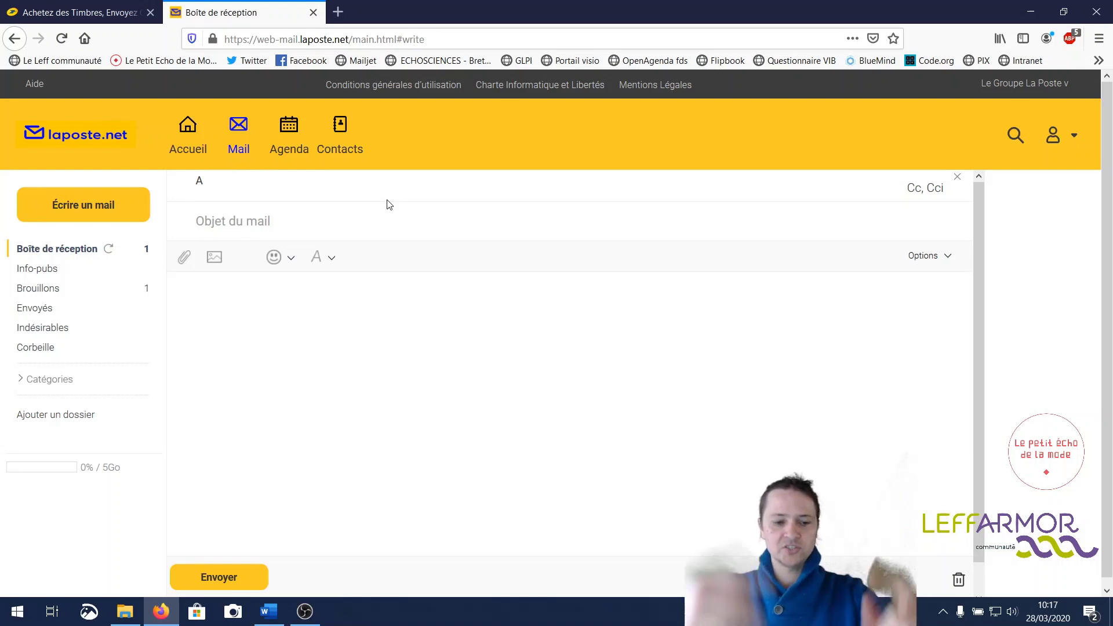
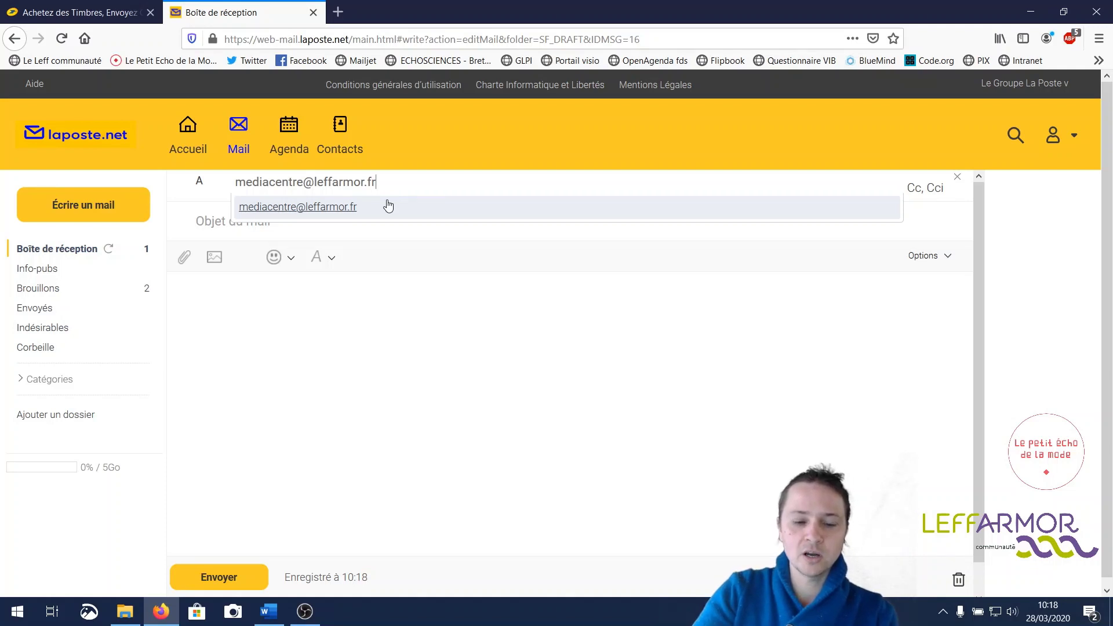
left_click(388, 206)
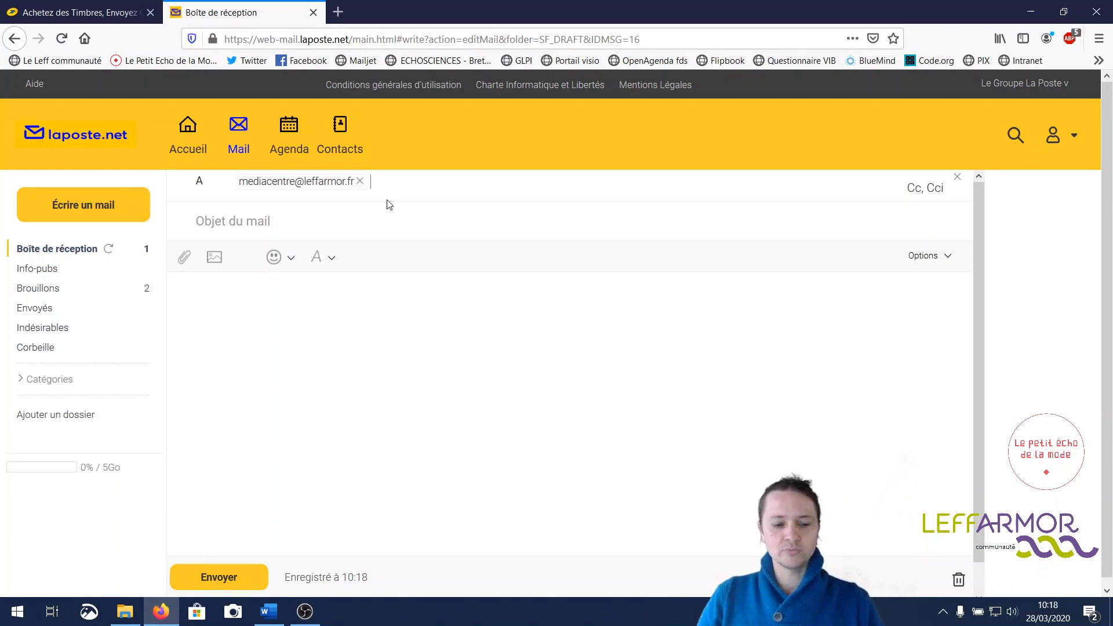
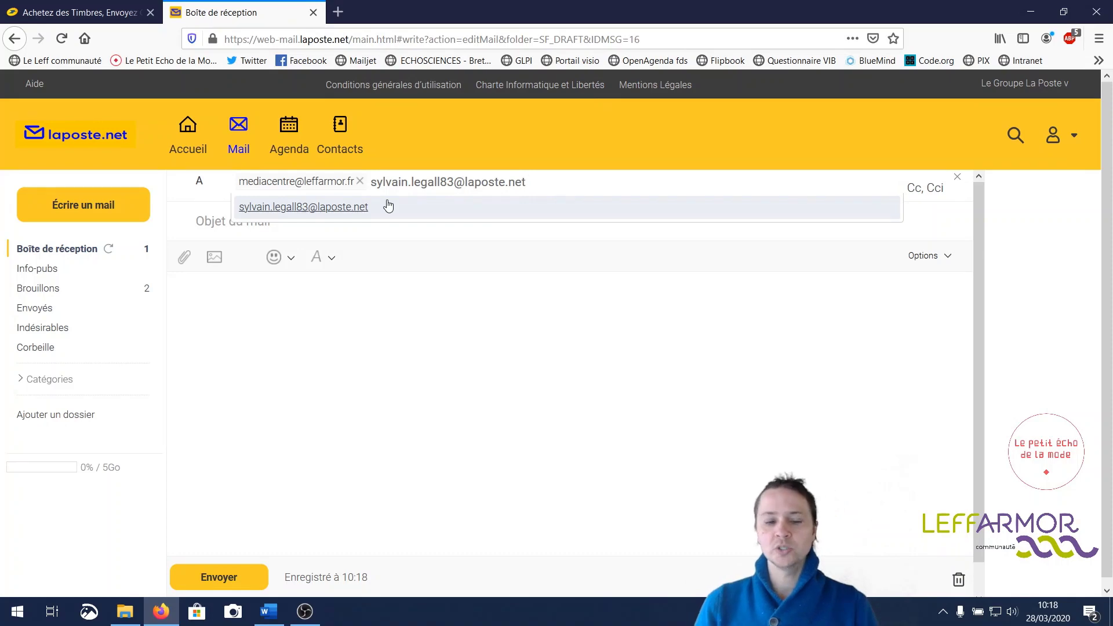
- Add a second laposte.net recipient address to To and reveal the Cc and Cci fields
left_click(389, 206)
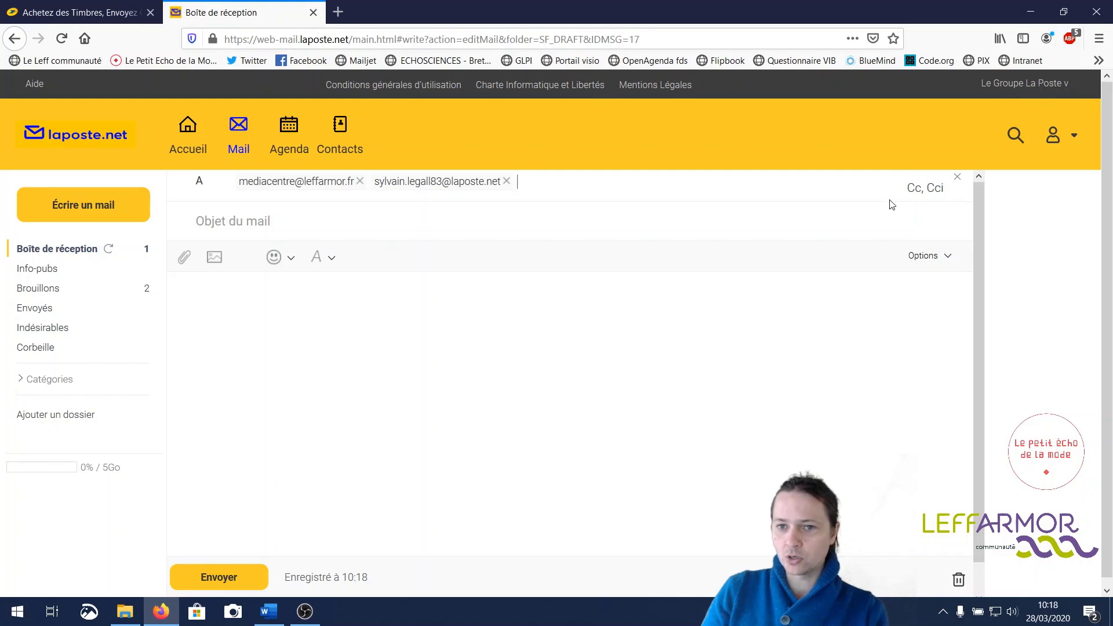
left_click(930, 189)
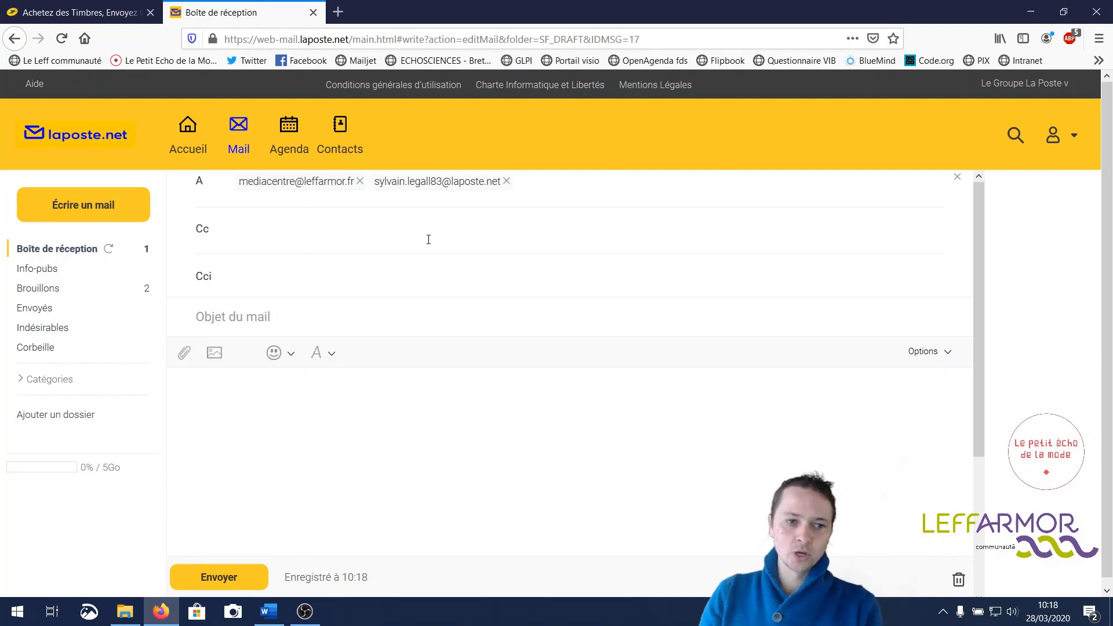
left_click(218, 240)
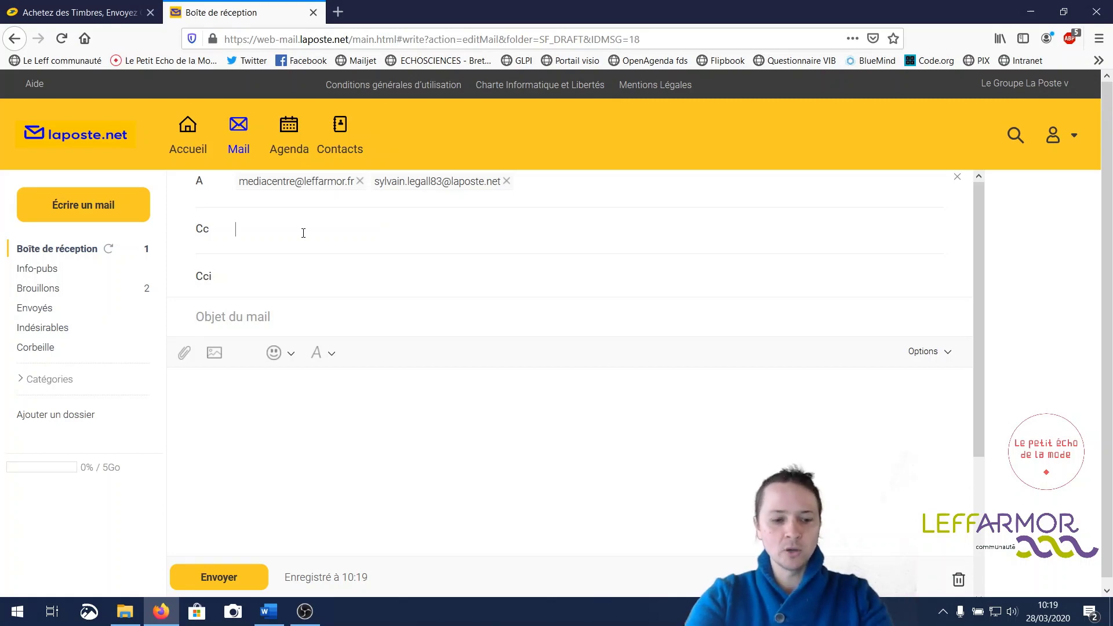
- Enter a corrected leffarmor.fr address as the Cc recipient, then place the caret in the Cci field
type("sy")
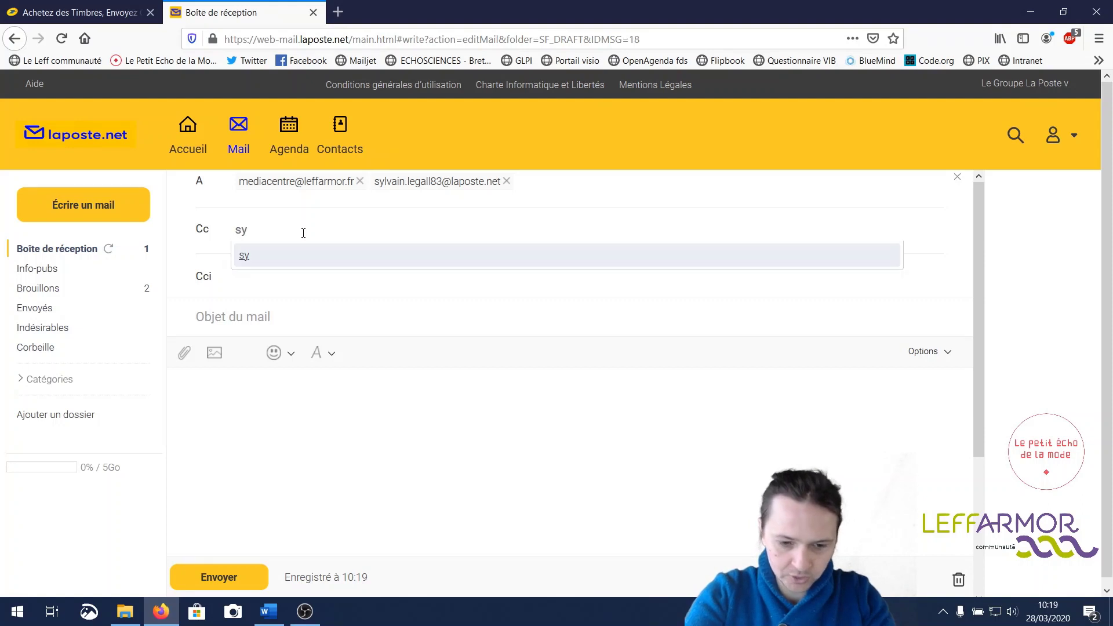
key("BackSpace")
key("BackSpace")
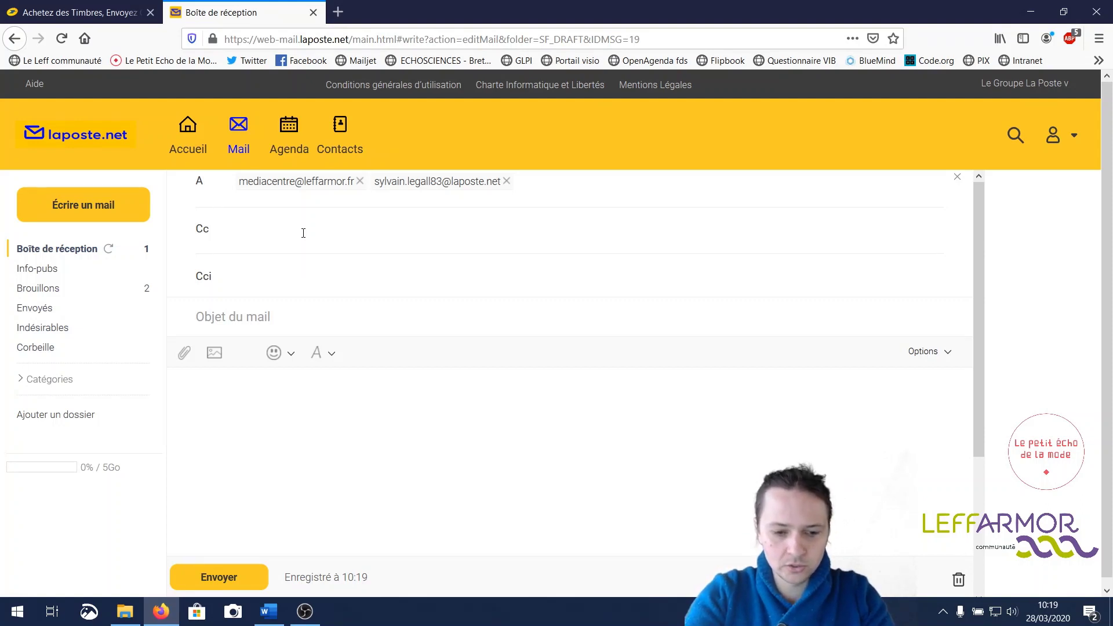
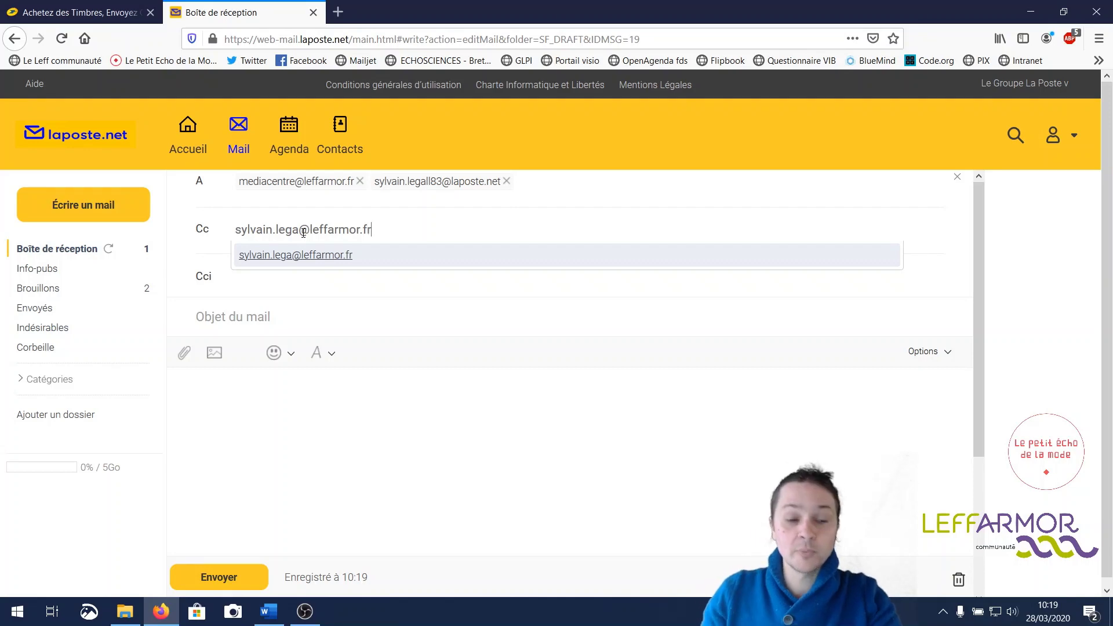
left_click(267, 281)
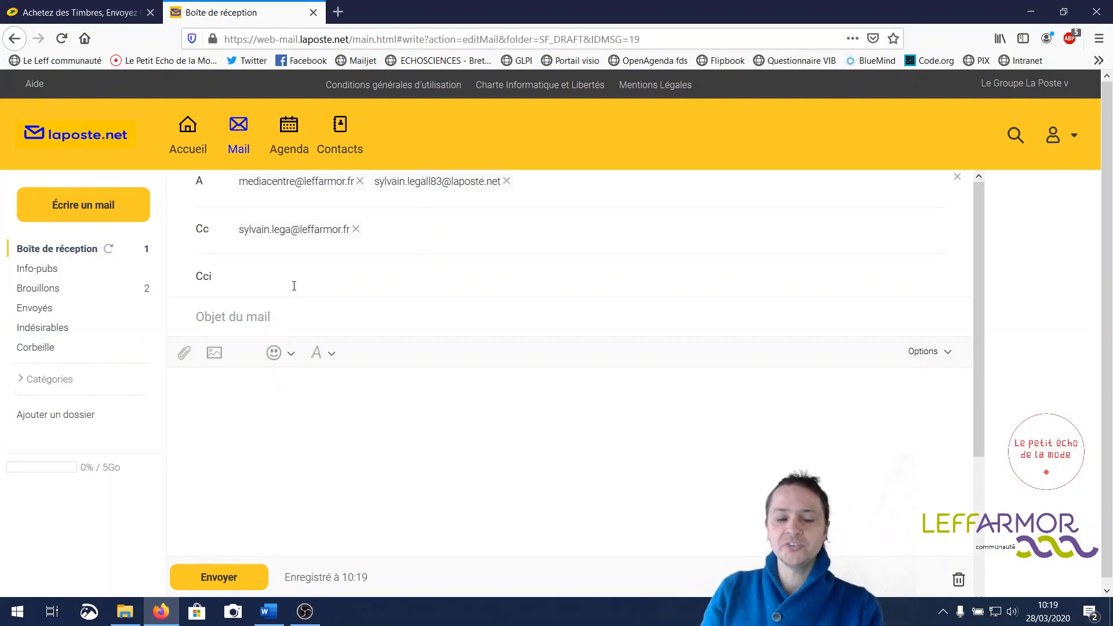
left_click(296, 284)
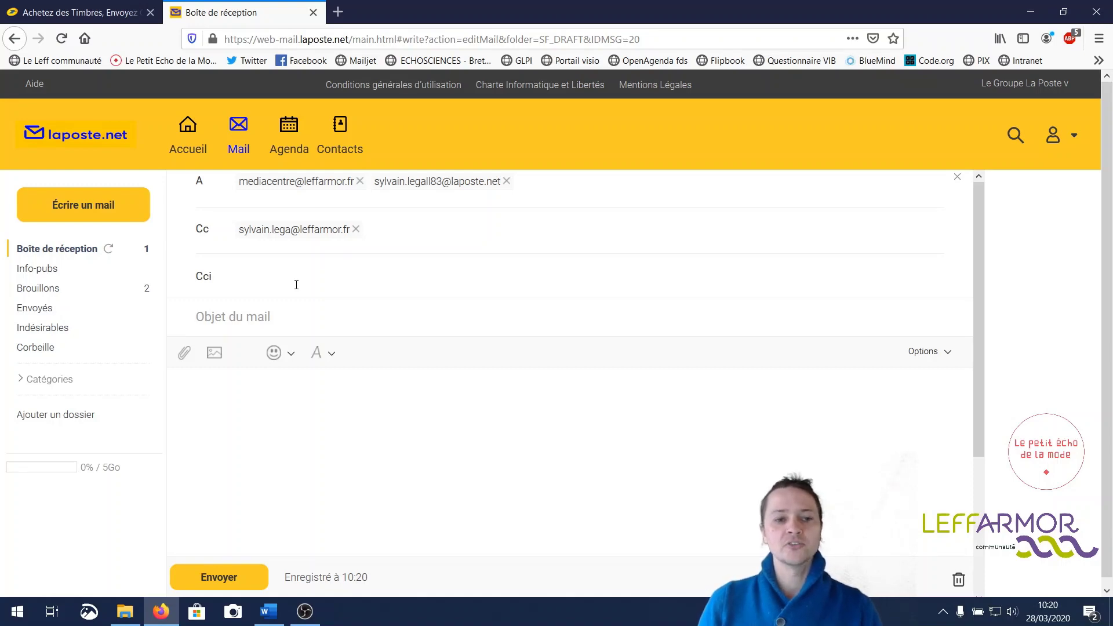
left_click(296, 285)
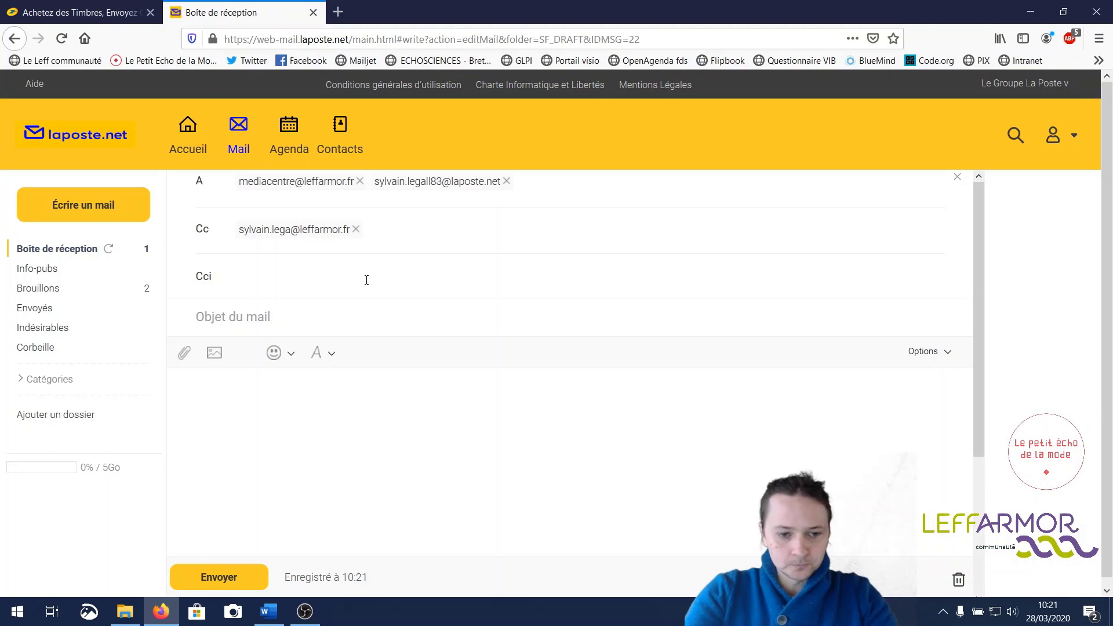
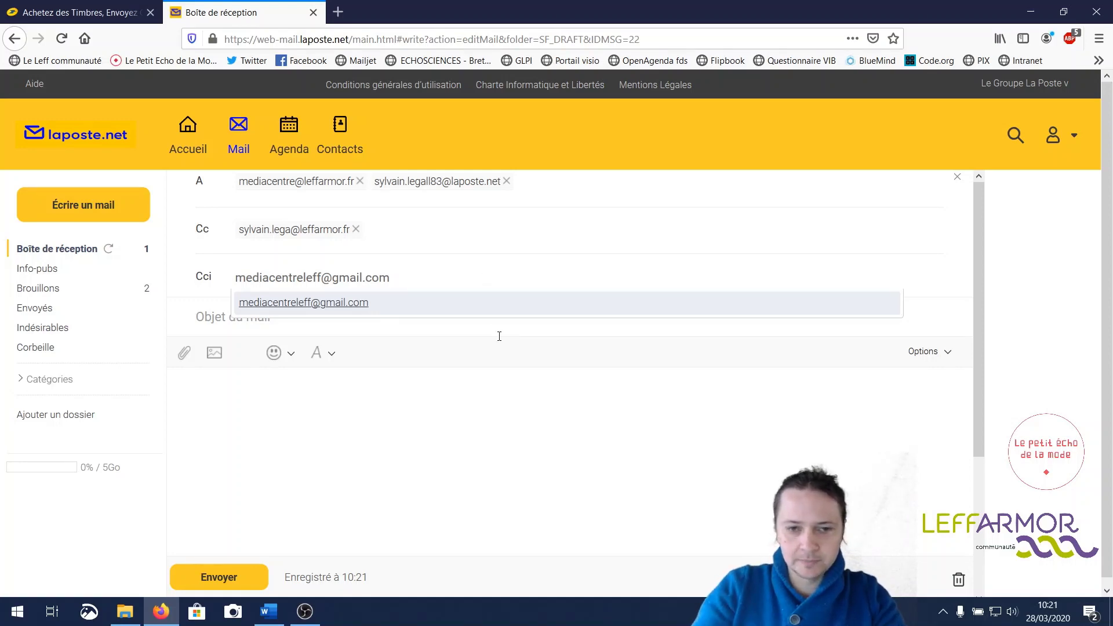
- Add a Gmail address as the blind-copy (Cci) recipient
key("Return")
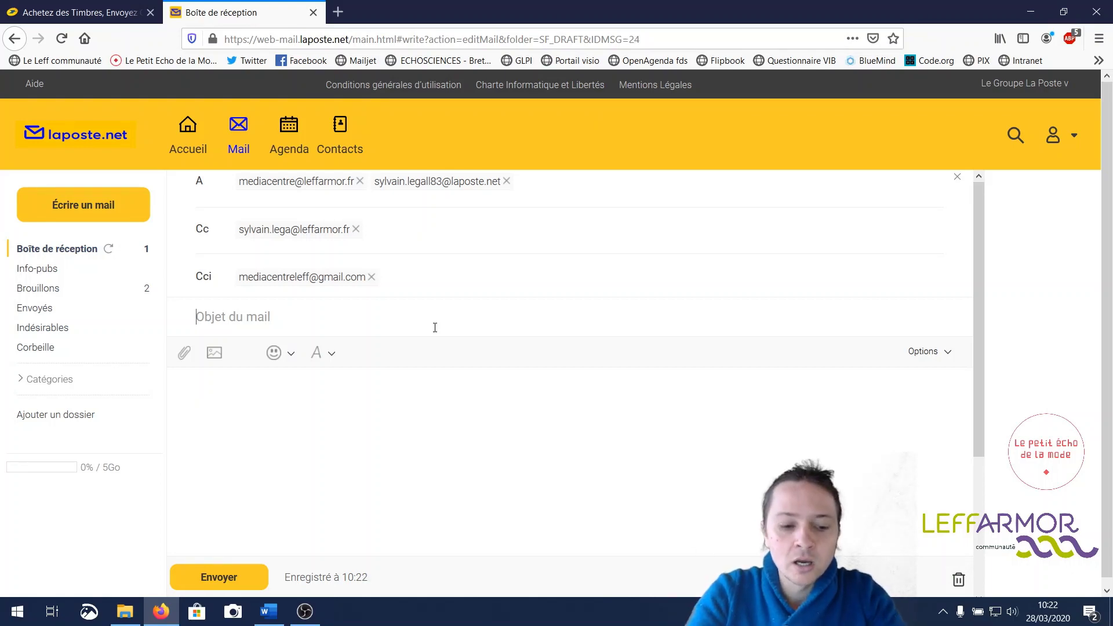
- Enter the subject "envoie d'un message test avec photo"
type("envoie d'u")
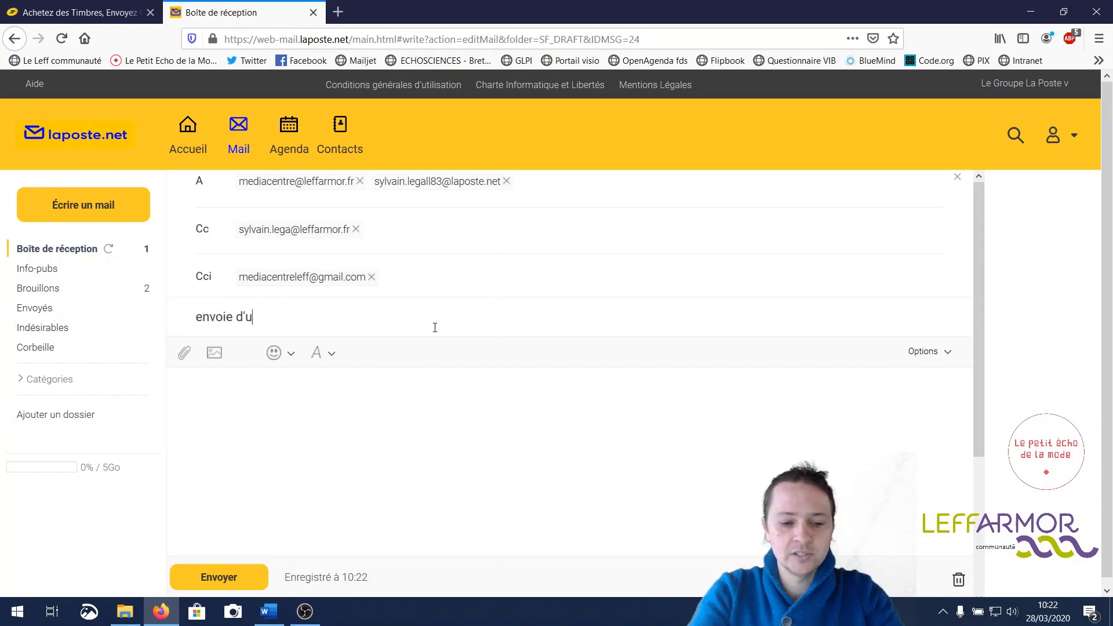
type("n messa")
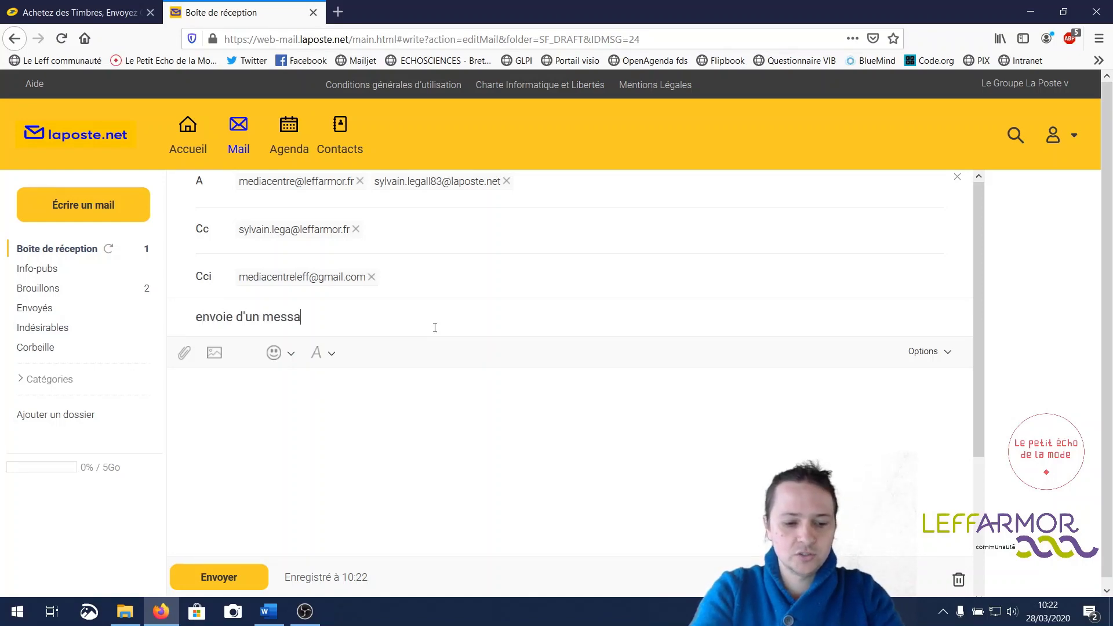
type("ge test")
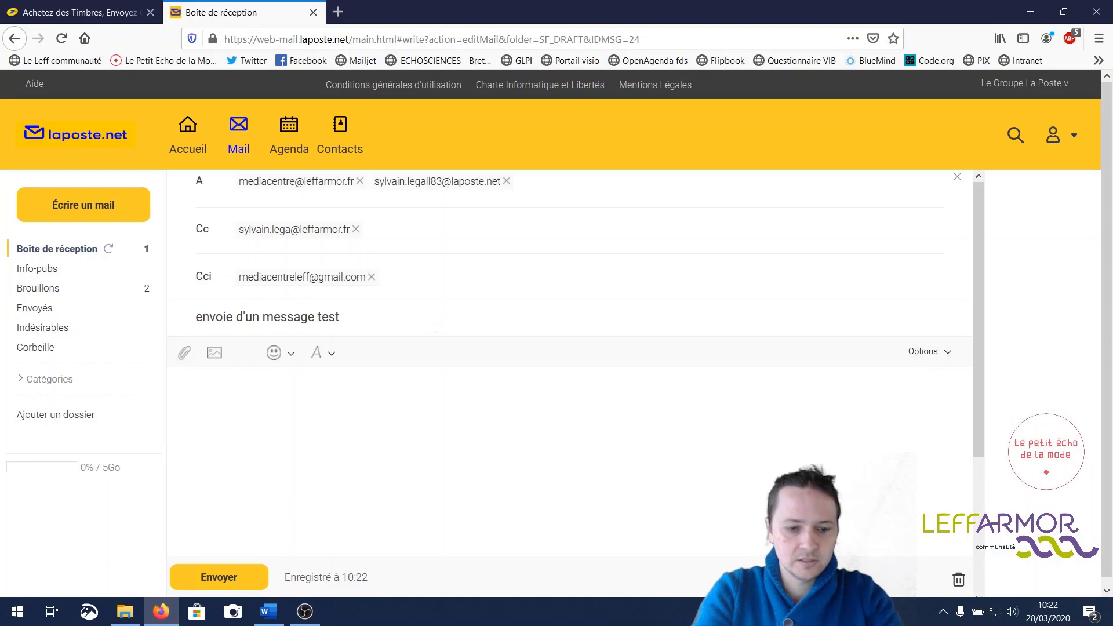
type(" avec pho")
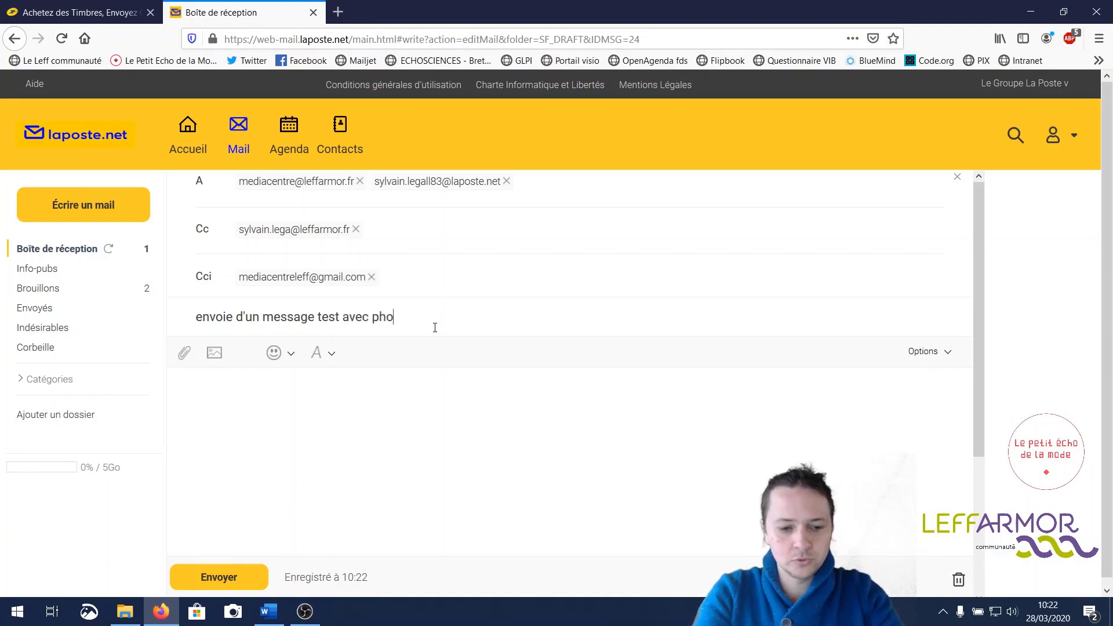
type("to")
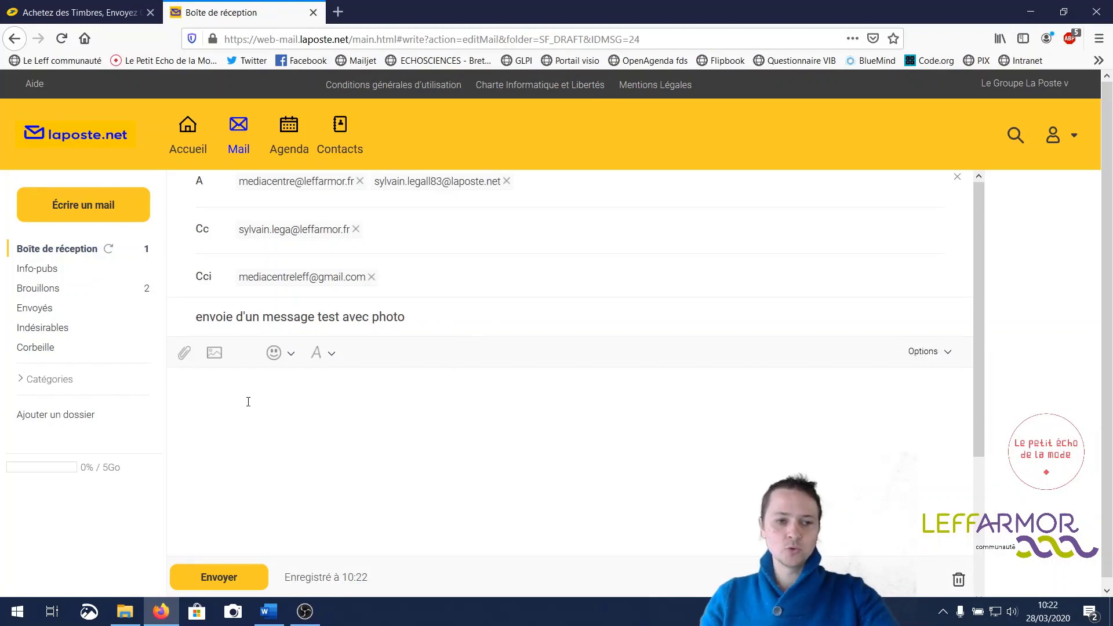
- Write the body "Bonjour, Je vous envoie cette photo de mon chien, bonne réception." and correct the sender's signature name
type("Bonjour,  ")
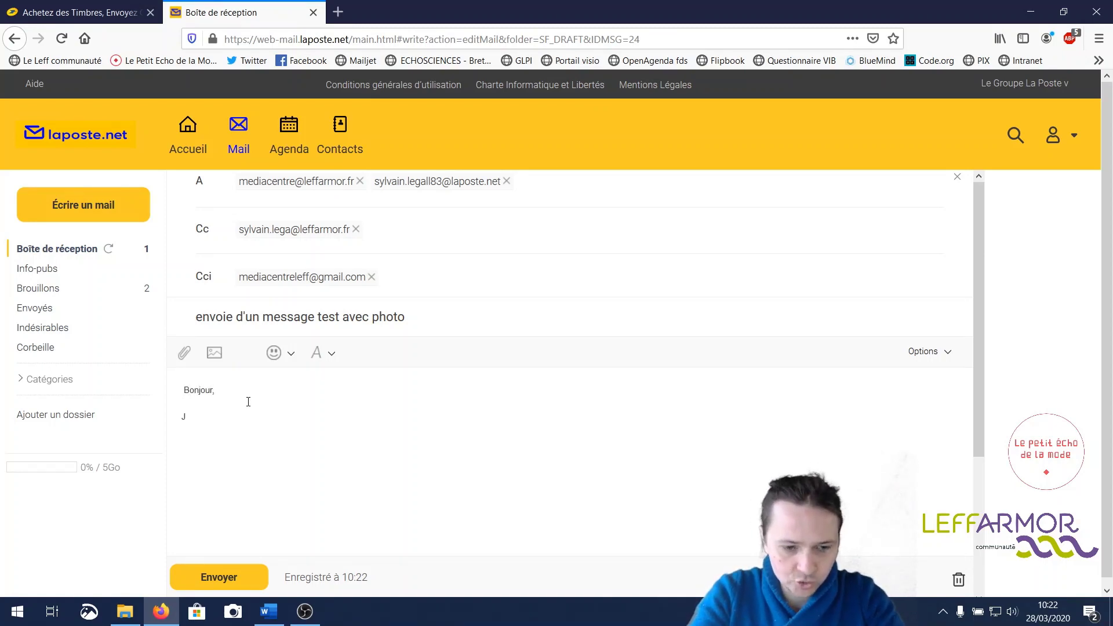
type("Je vous envoie")
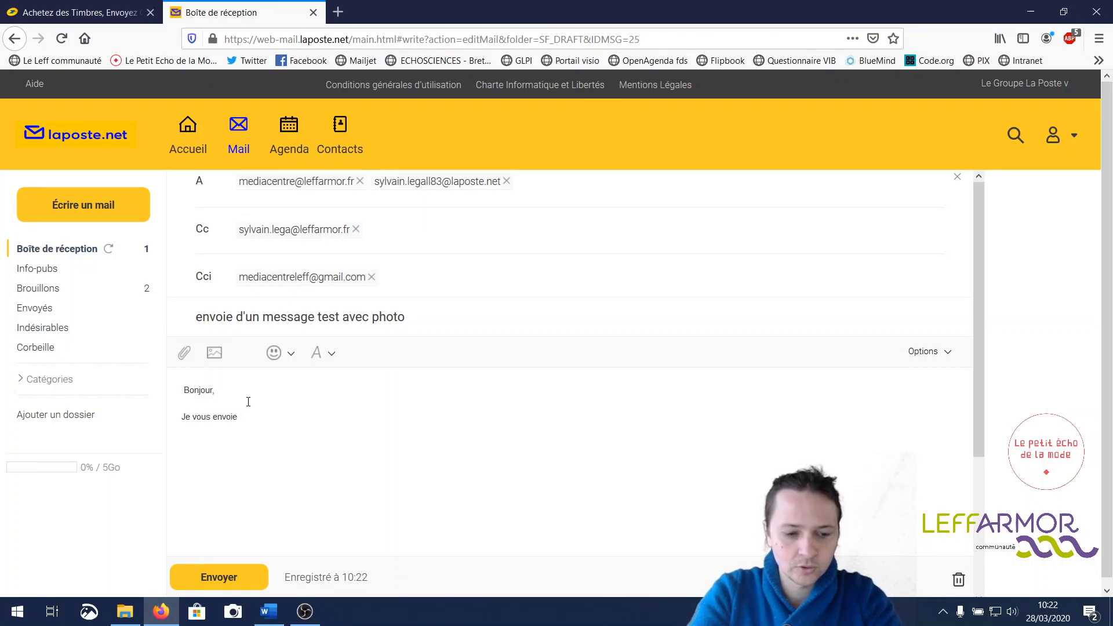
type(" cett")
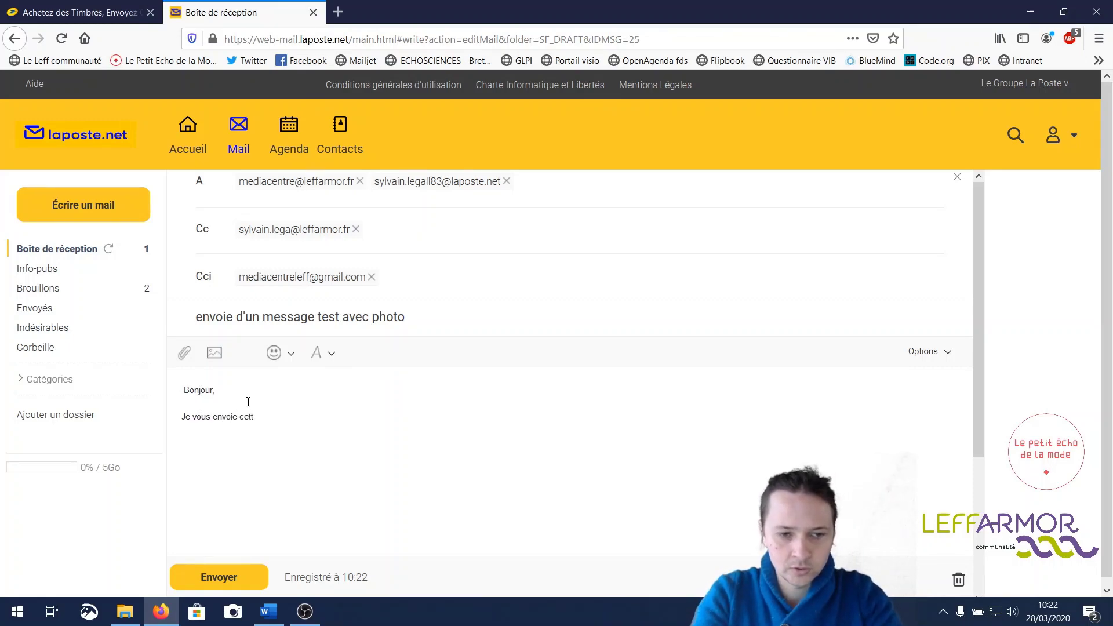
type("e photo")
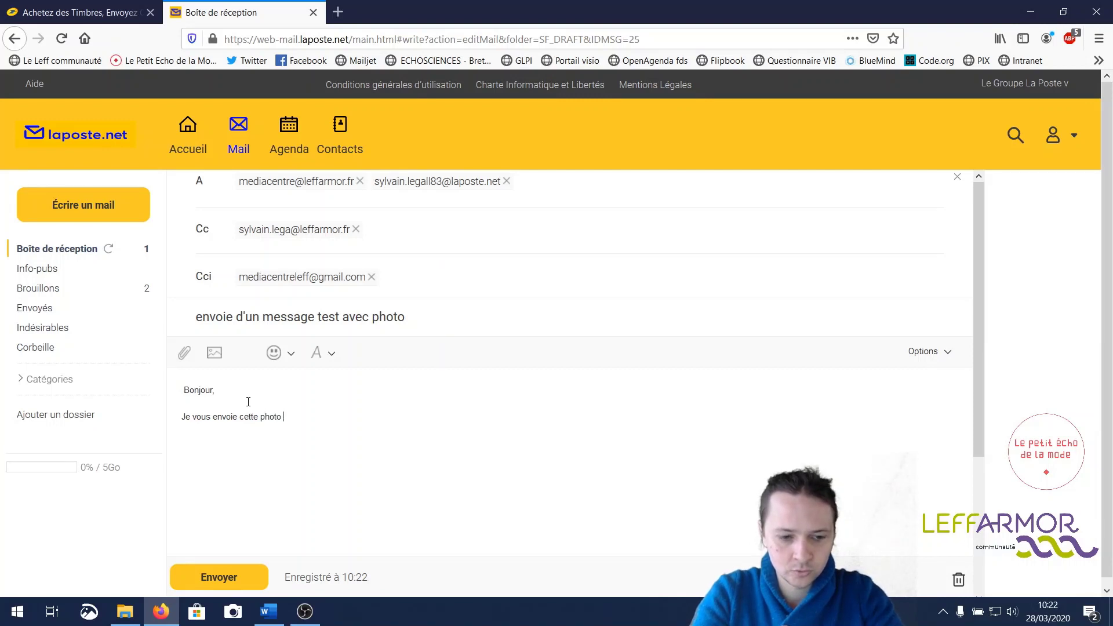
type(" de mon c")
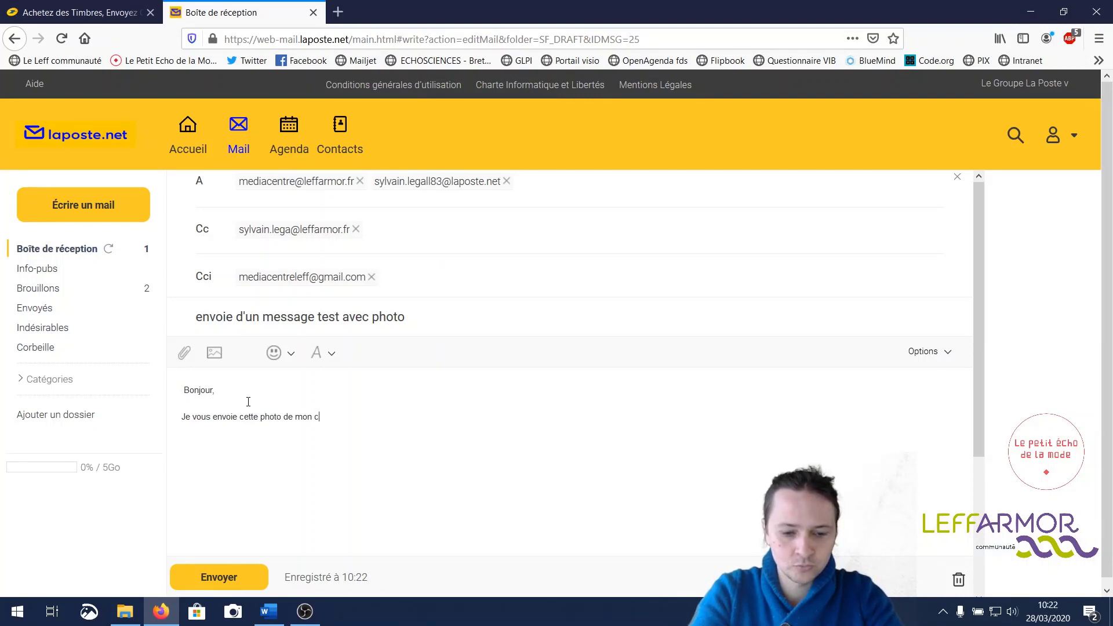
type("hien,")
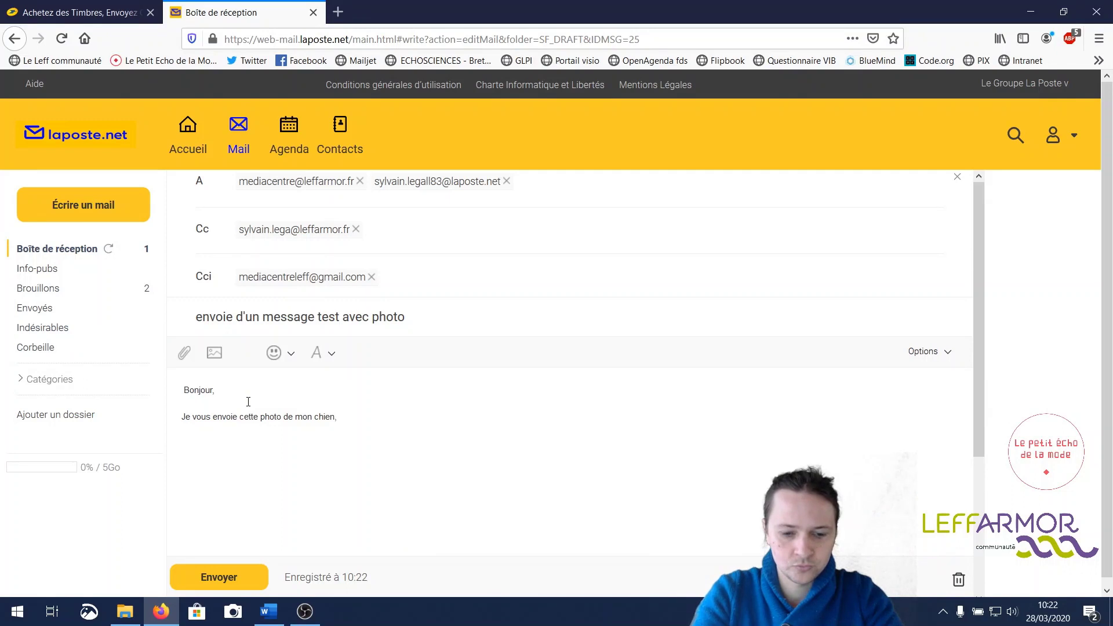
type(" bonne ")
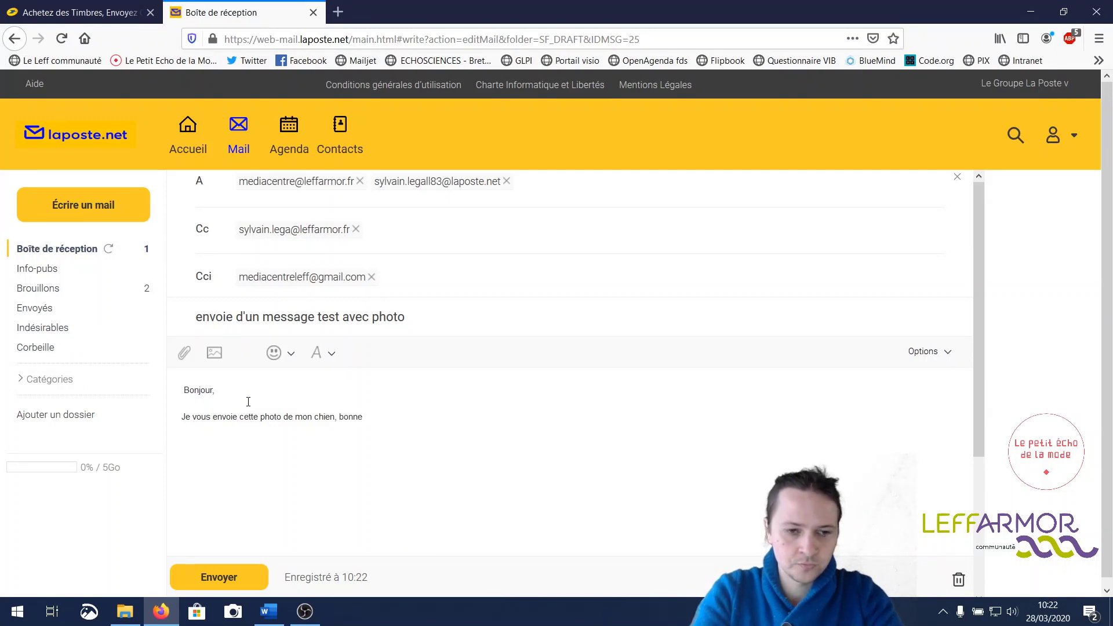
type("réc")
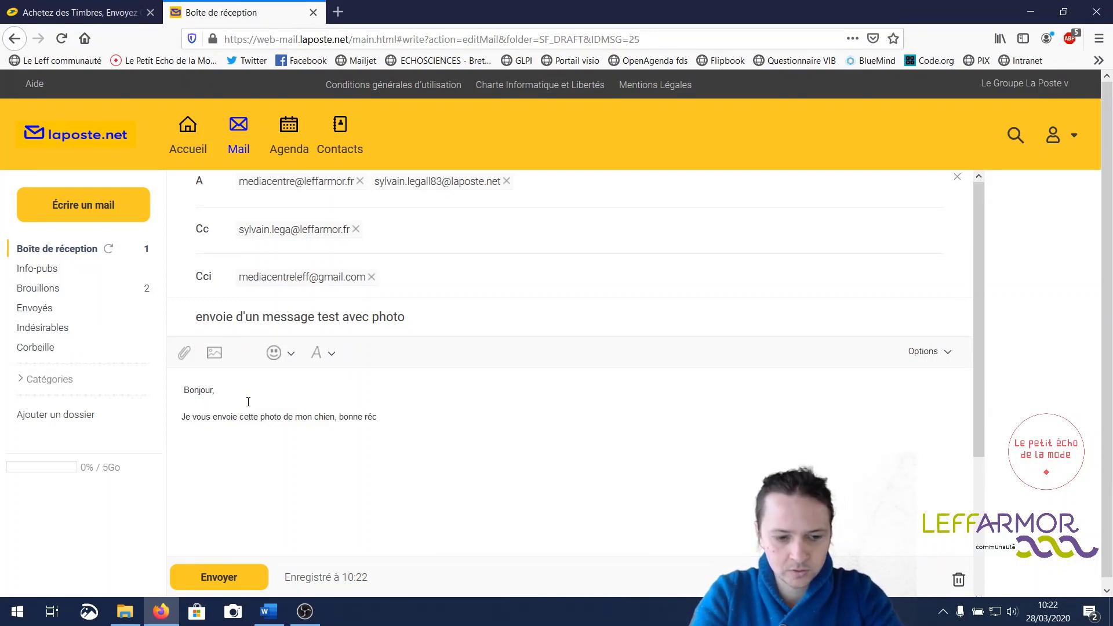
type("eption")
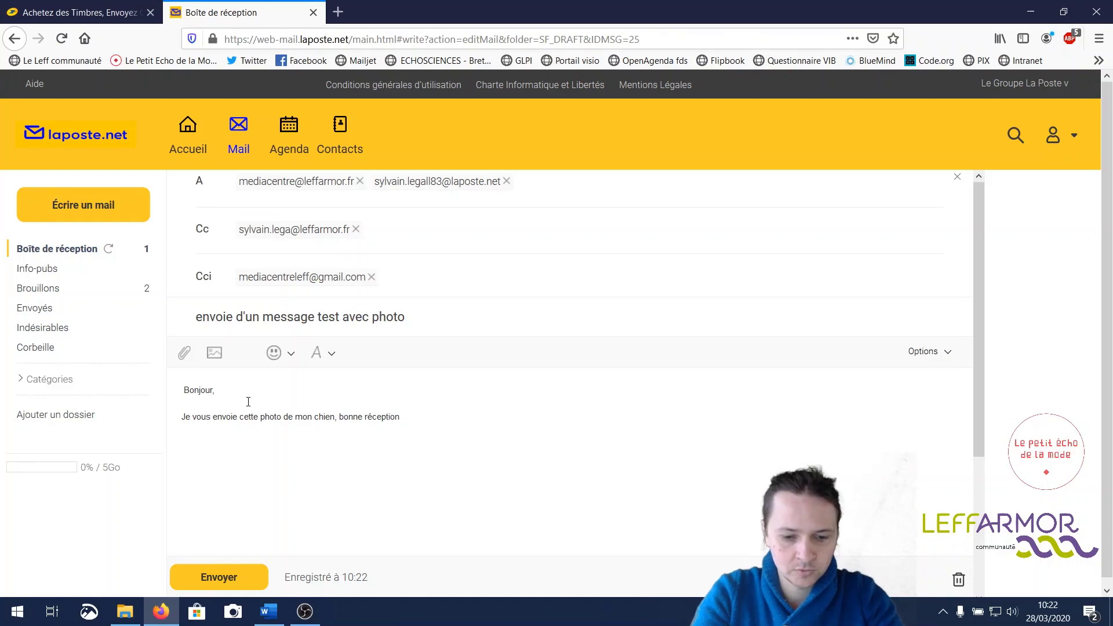
type(", syl")
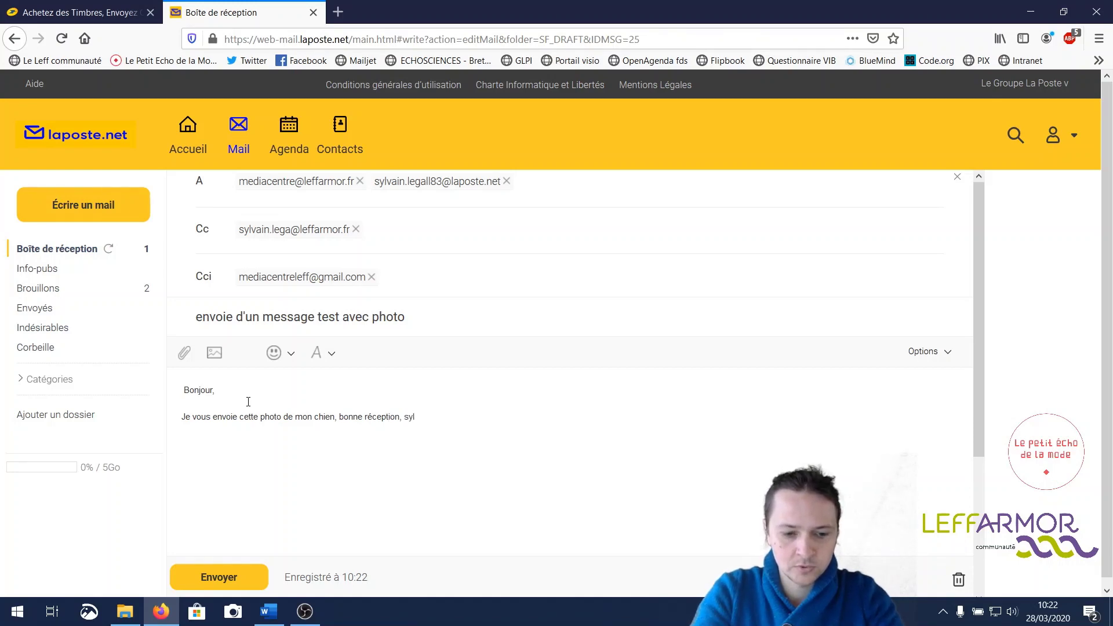
type("vain")
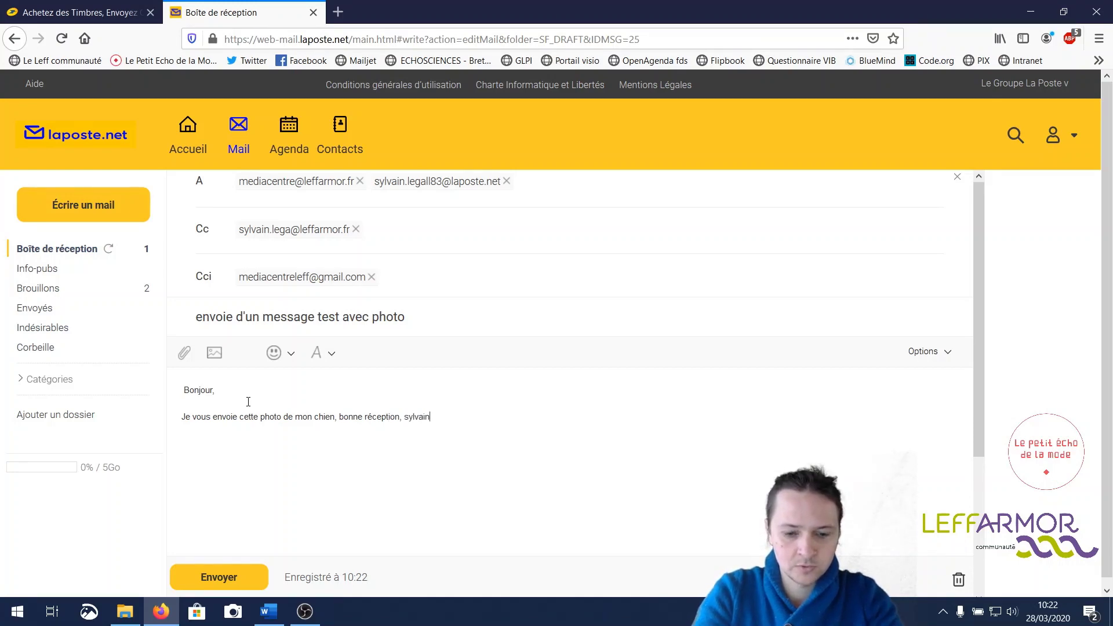
key("BackSpace")
key("BackSpace")
key("BackSpace")
key("BackSpace")
key("BackSpace")
key("BackSpace")
key("BackSpace")
key("BackSpace")
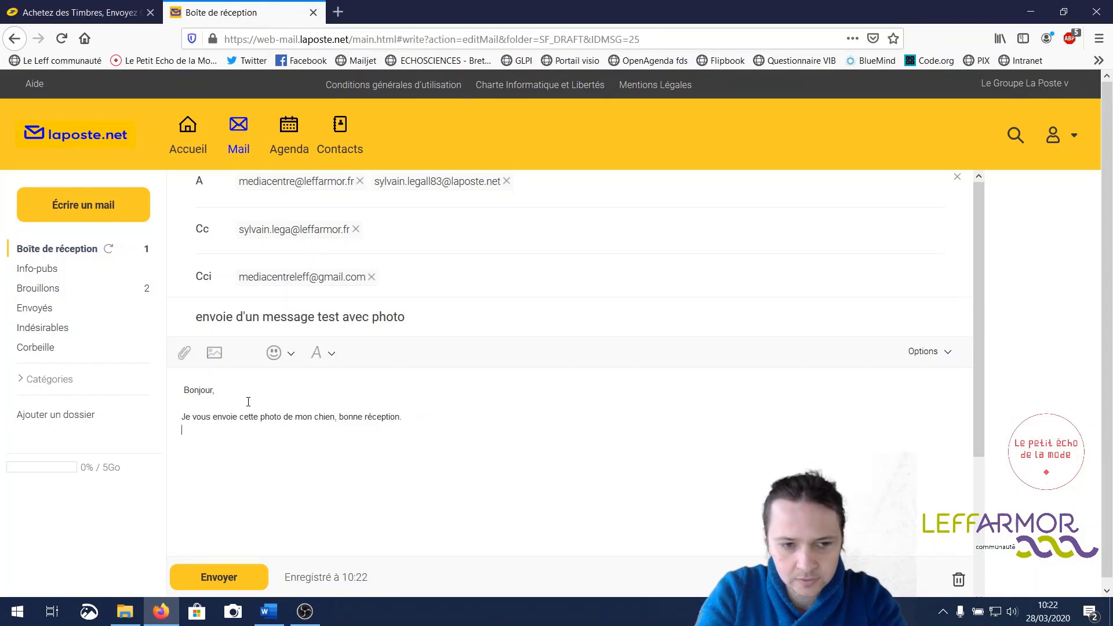
type("Sylv")
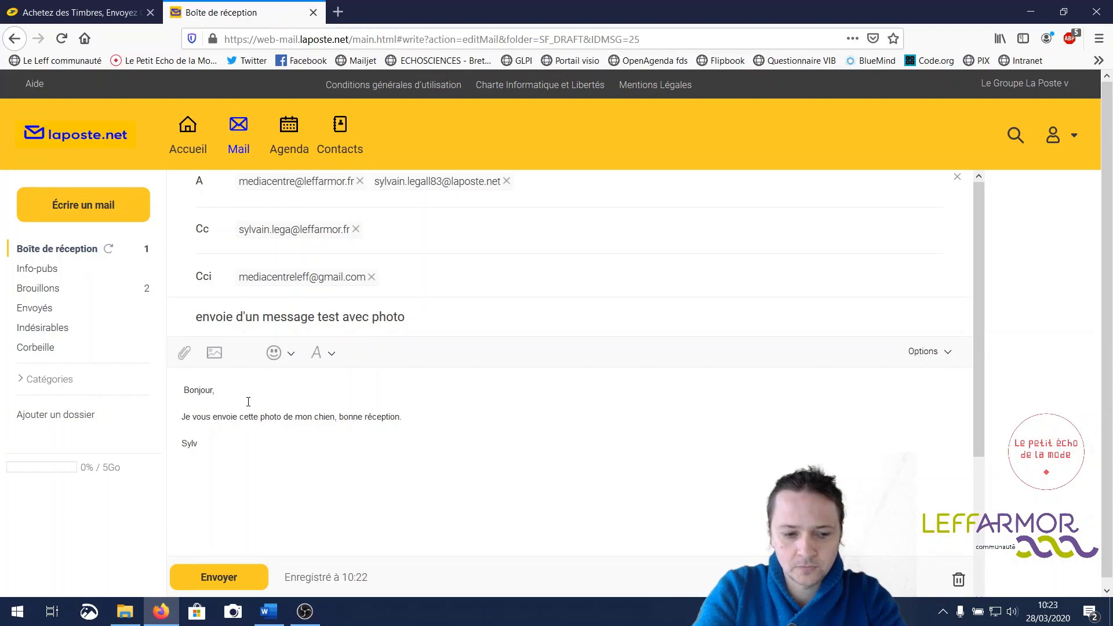
type("ain.")
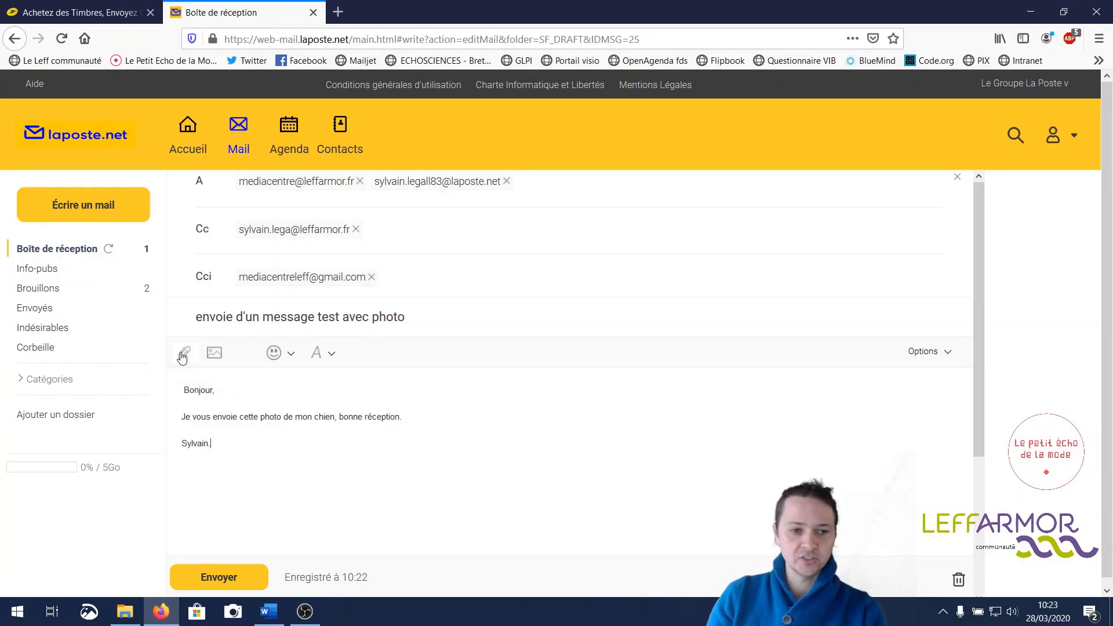
- Attach the DSCF7312 photo (236 Ko) from the Images folder
left_click(183, 354)
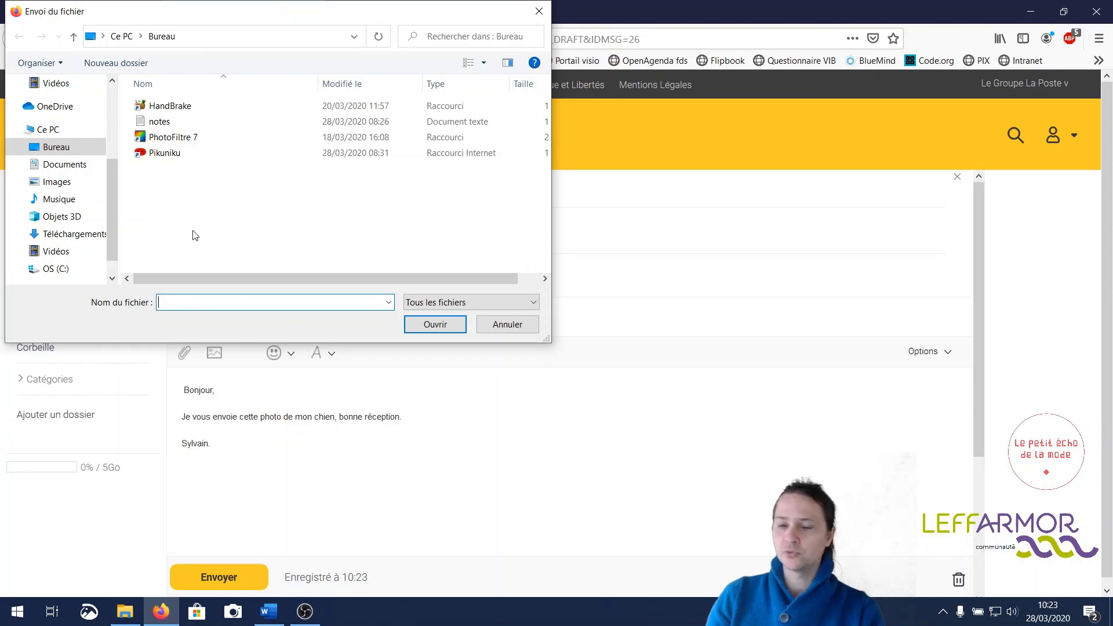
left_click(64, 182)
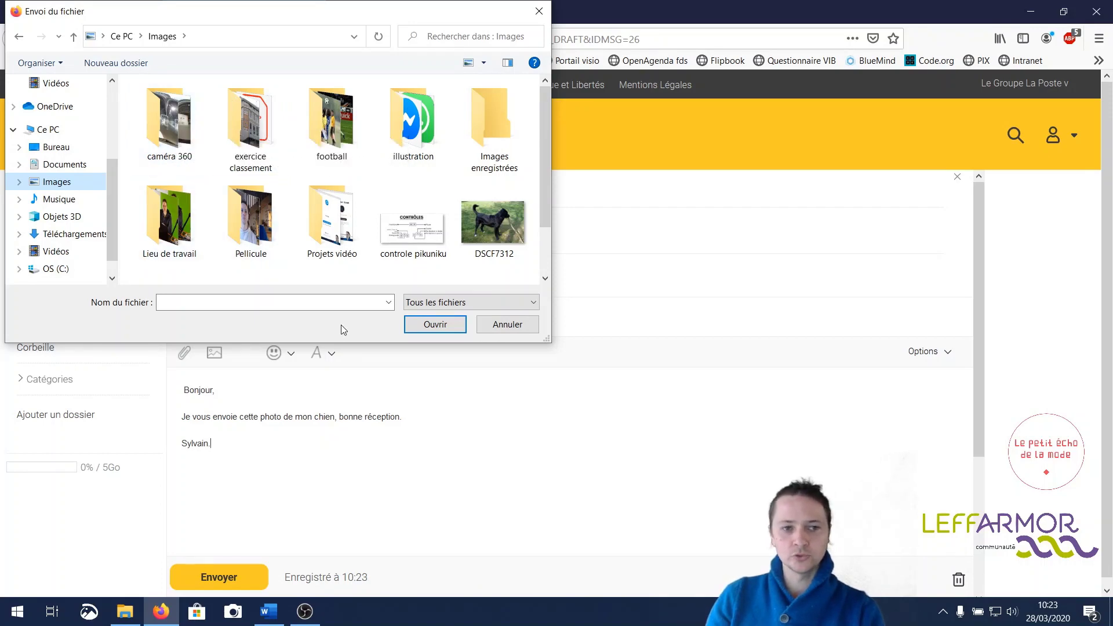
left_click(509, 224)
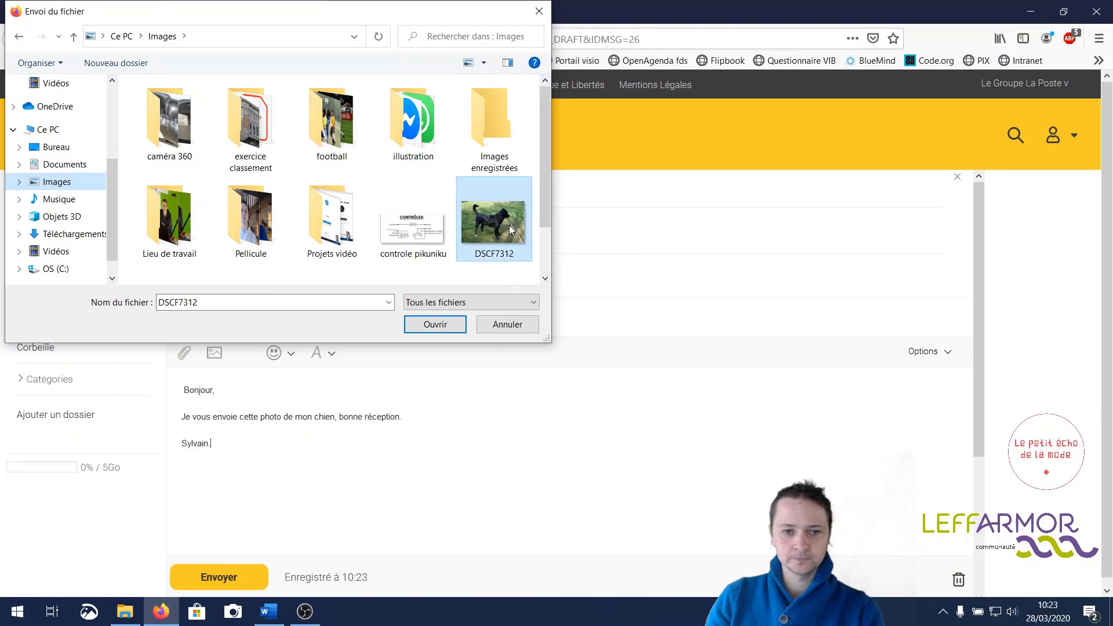
left_click(436, 325)
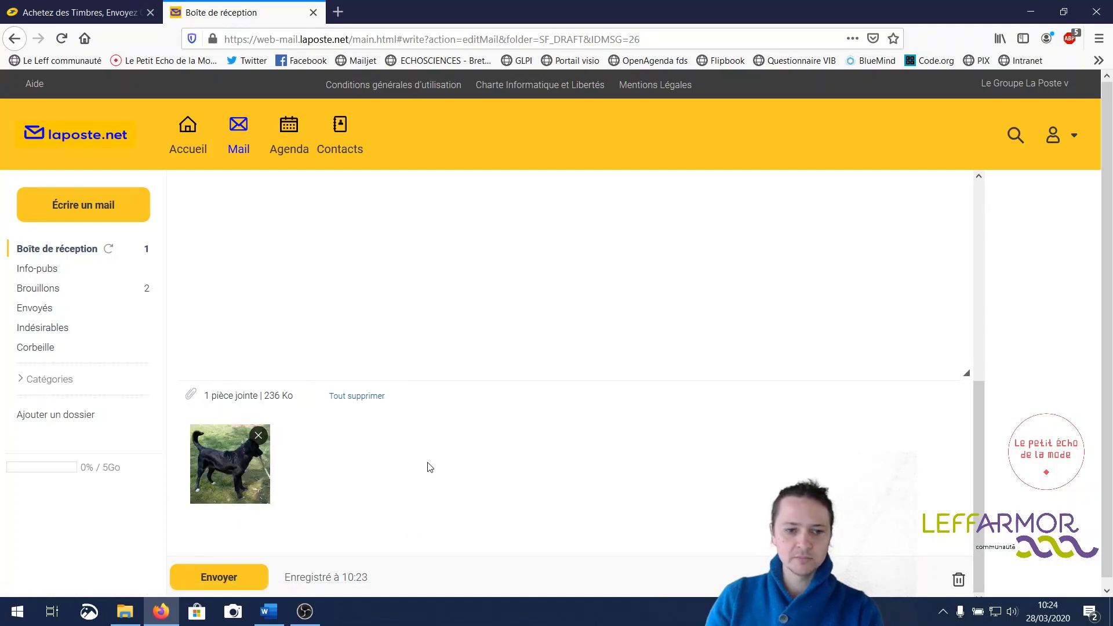
scroll(429, 467, "down", 1)
scroll(429, 467, "up", 1)
scroll(429, 467, "down", 1)
scroll(430, 467, "down", 1)
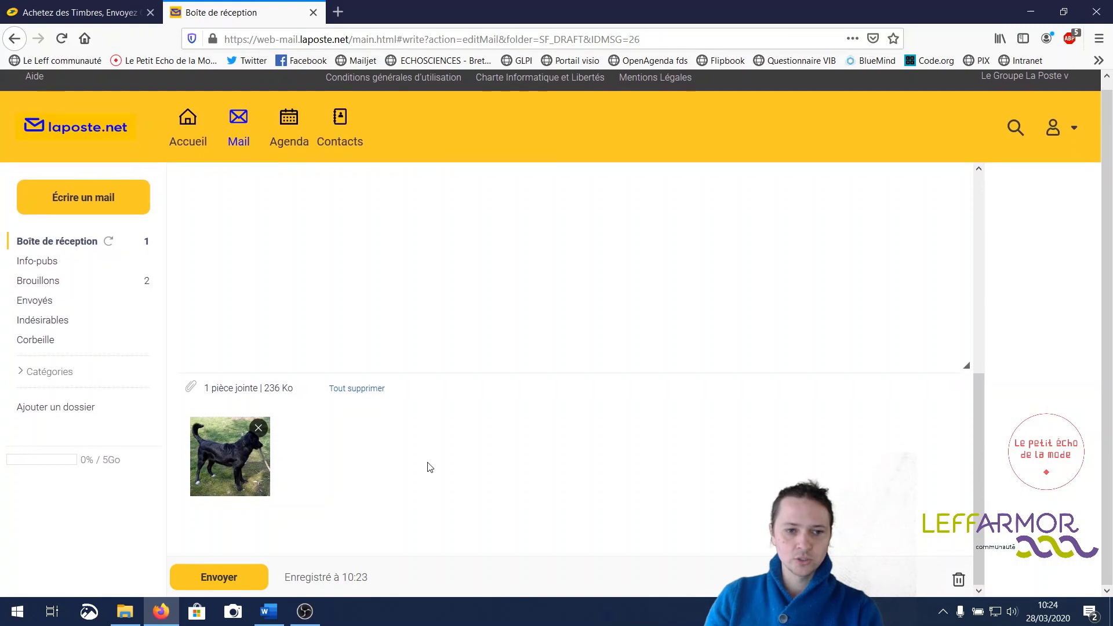
scroll(463, 455, "up", 1)
left_click_drag(978, 399, 968, 244)
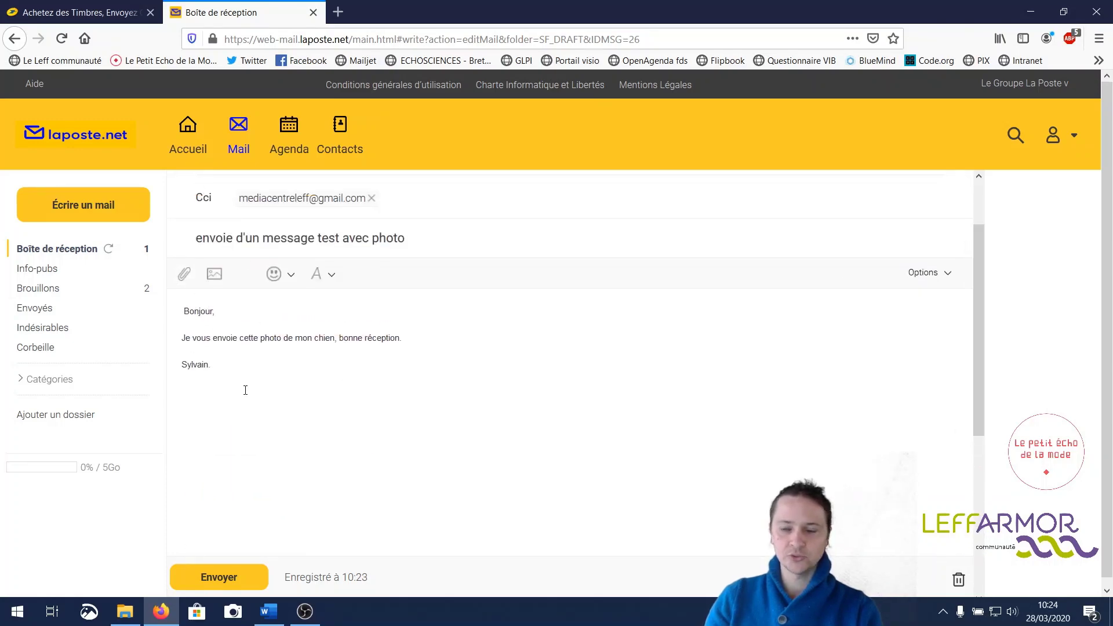
left_click_drag(974, 257, 979, 213)
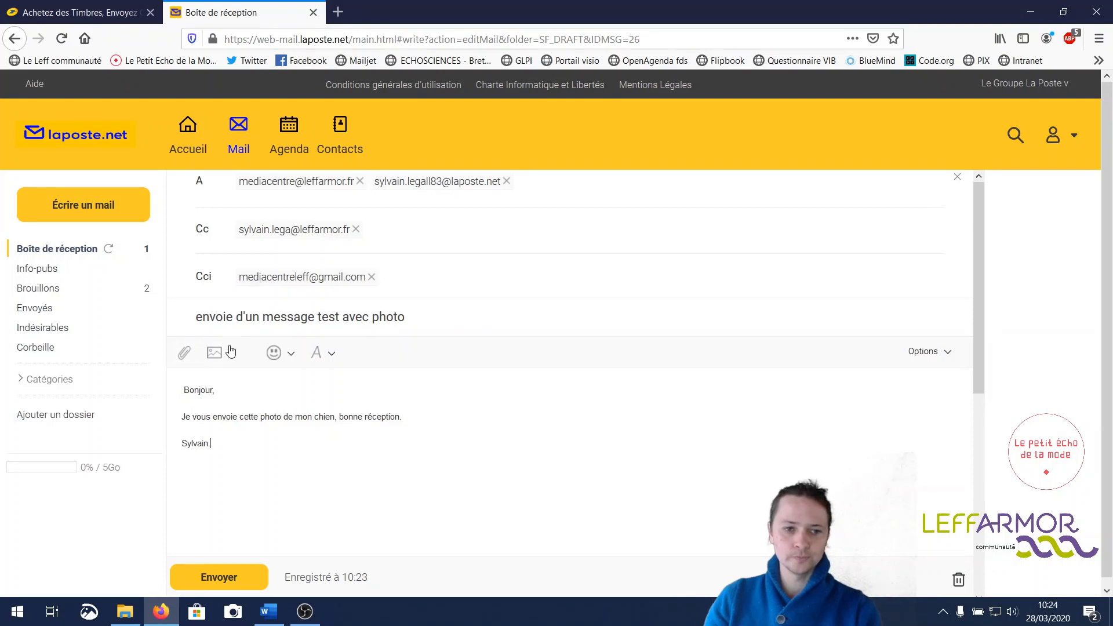
left_click_drag(977, 325, 978, 525)
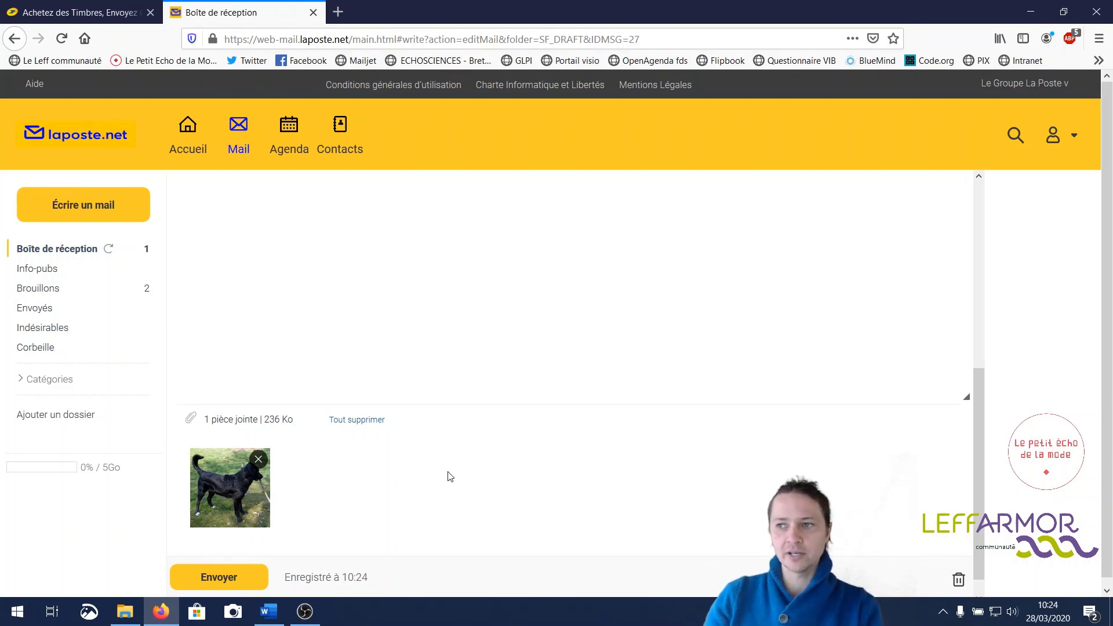
- Send the photo message and refresh the inbox until the undelivered-mail notice appears
left_click(224, 577)
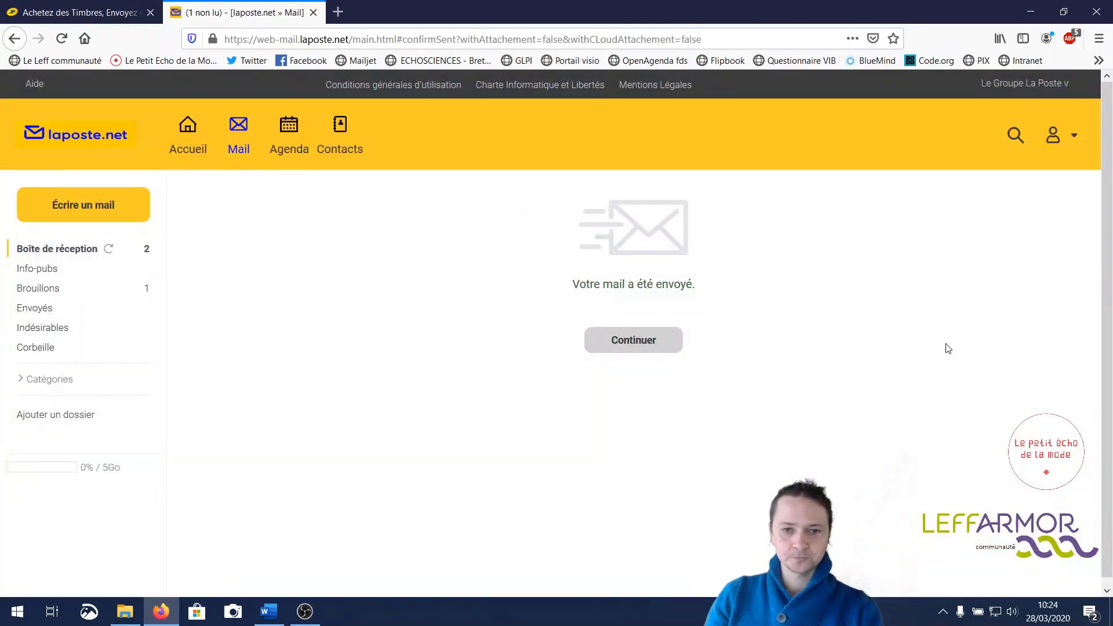
left_click(640, 346)
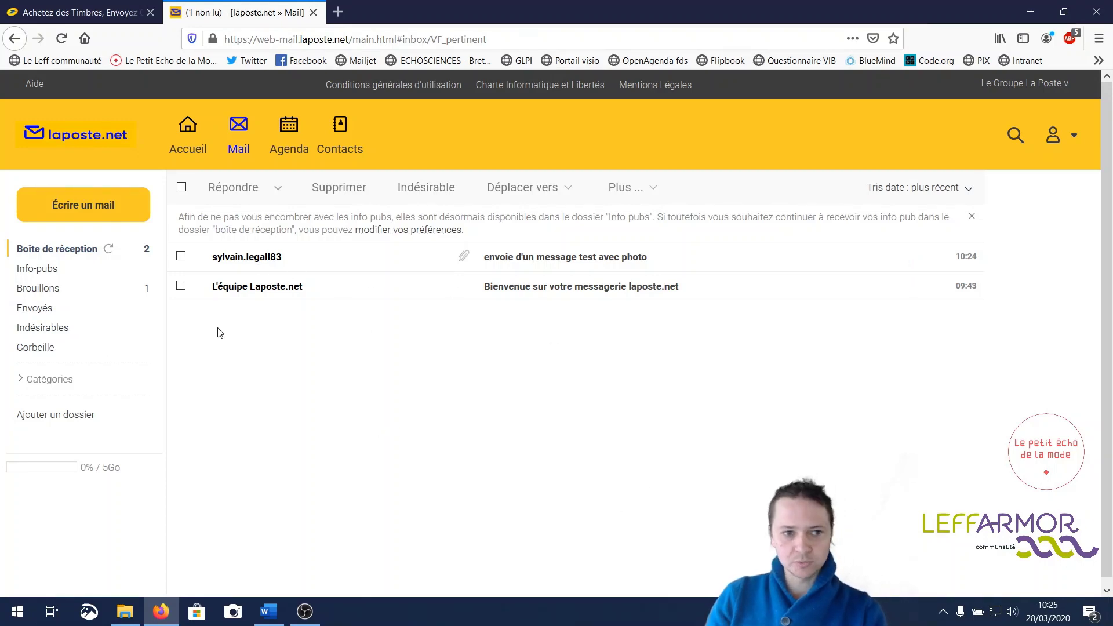
left_click(108, 250)
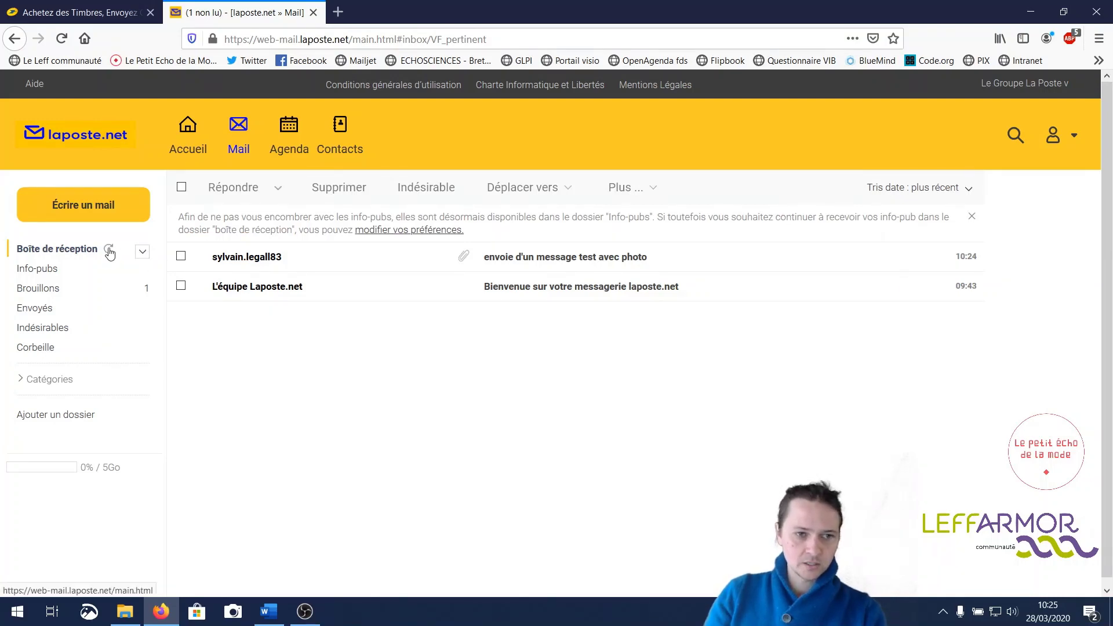
left_click(109, 251)
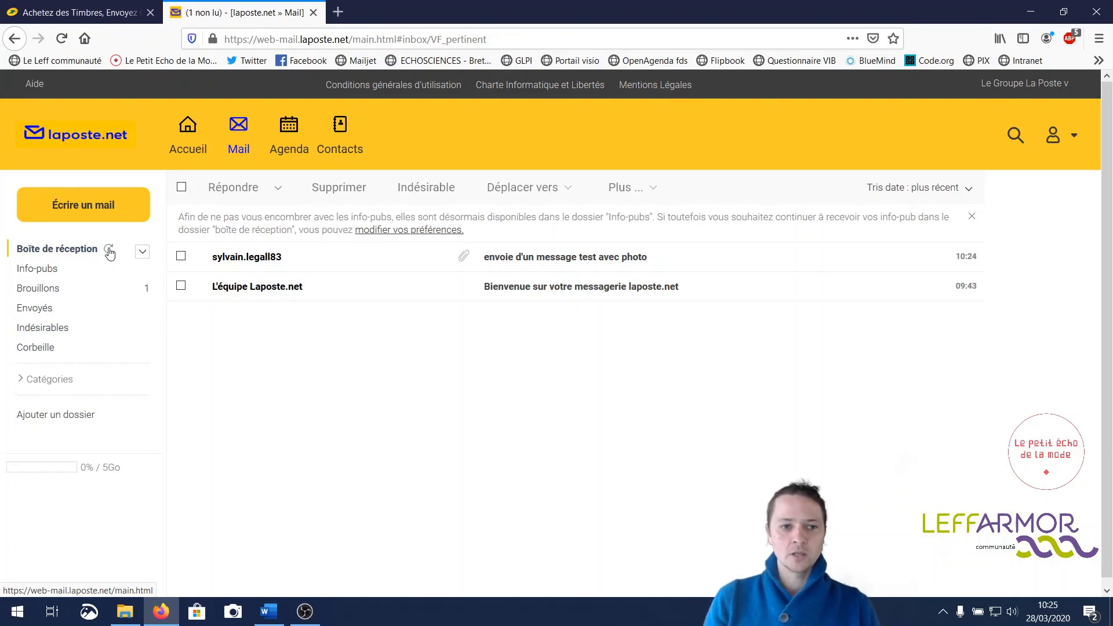
left_click(109, 251)
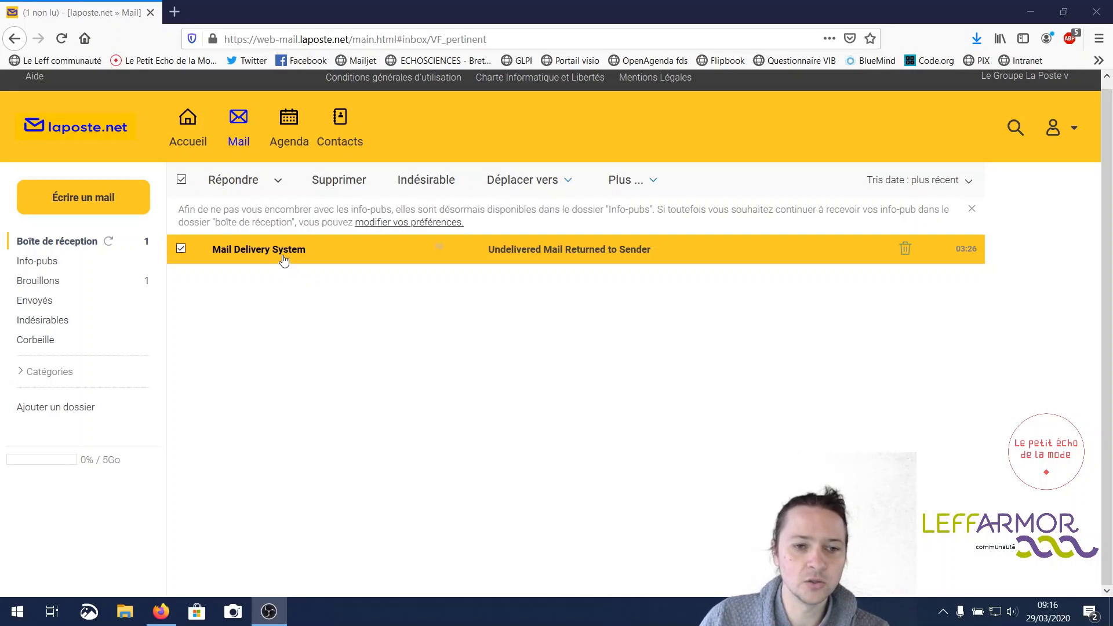
- Open the Mail Delivery System bounce notice and highlight the server domain in its error line
left_click(284, 257)
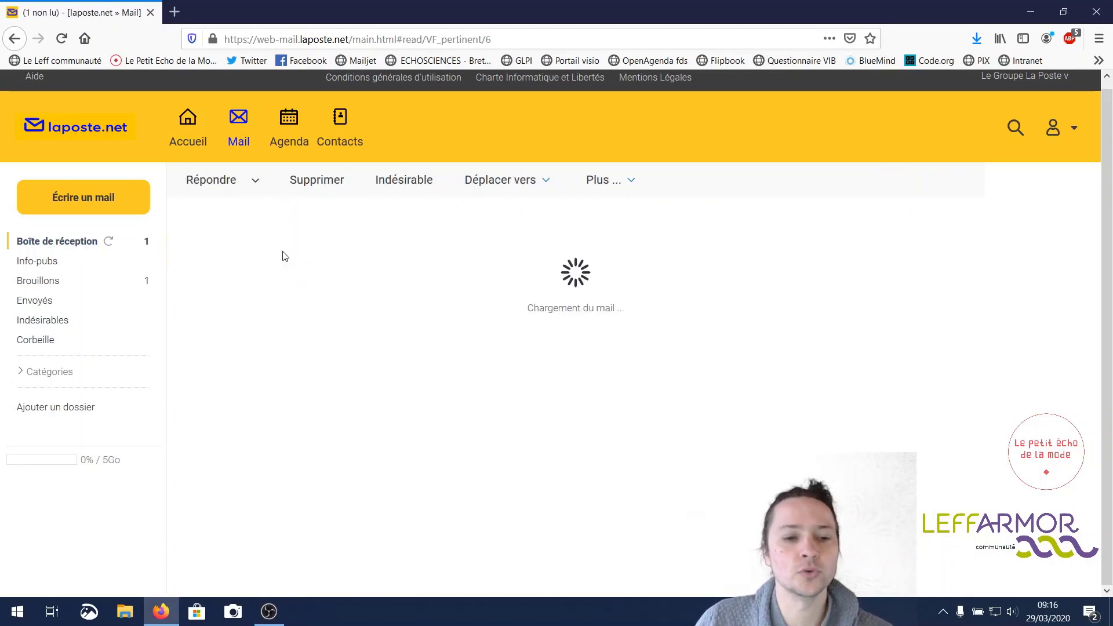
scroll(405, 349, "down", 2)
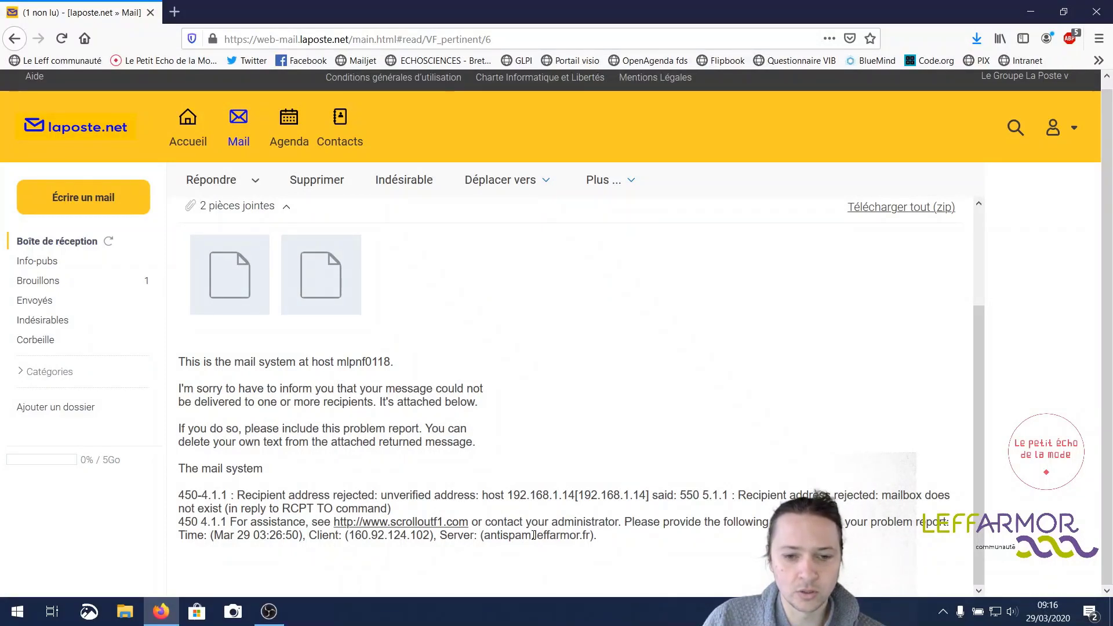
left_click_drag(532, 535, 591, 535)
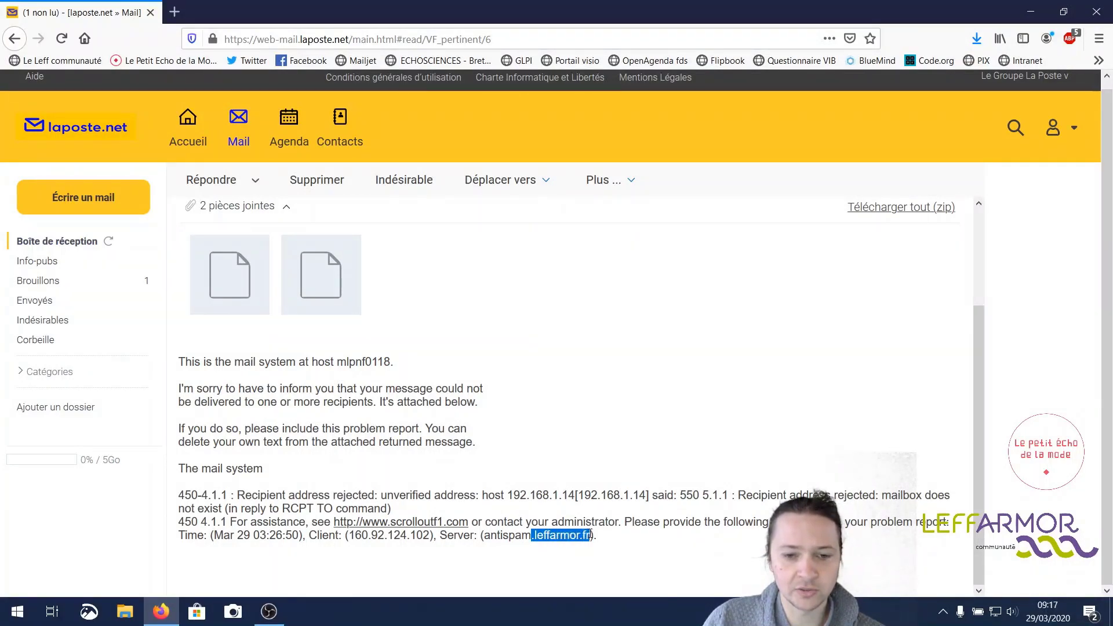
left_click(593, 412)
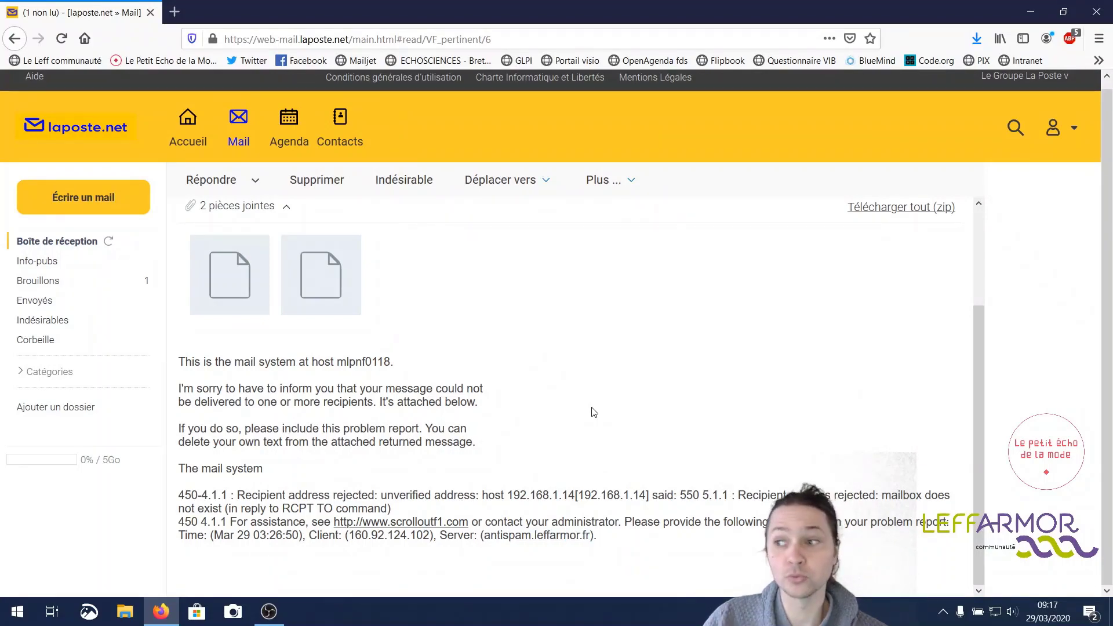
- Open the bounce notice's first attachment as a report in the browser
mouse_move(216, 282)
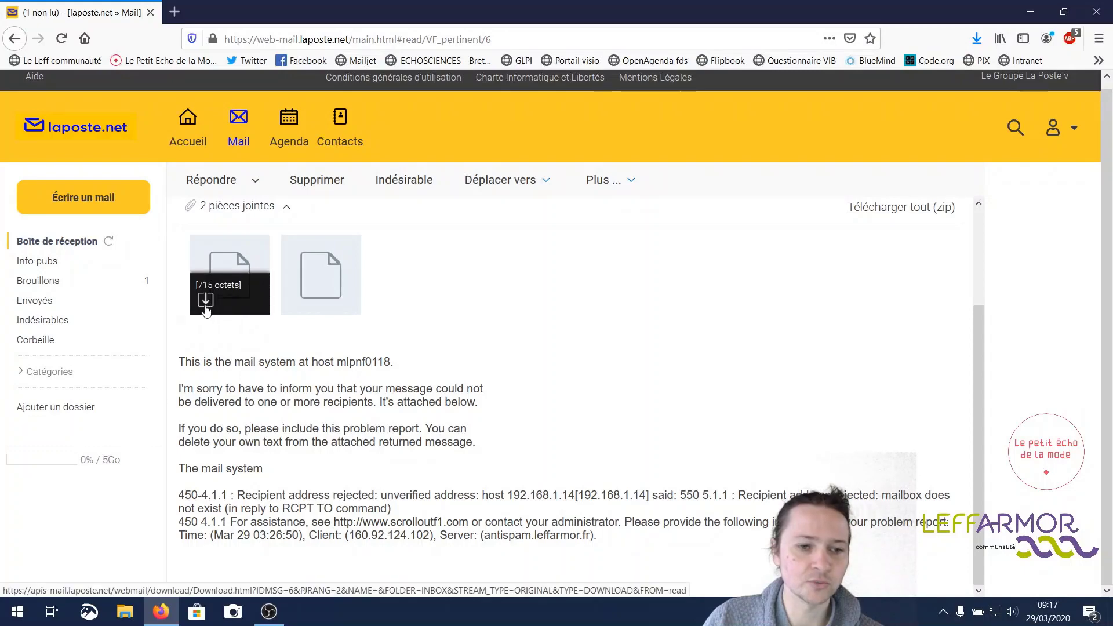
left_click(205, 302)
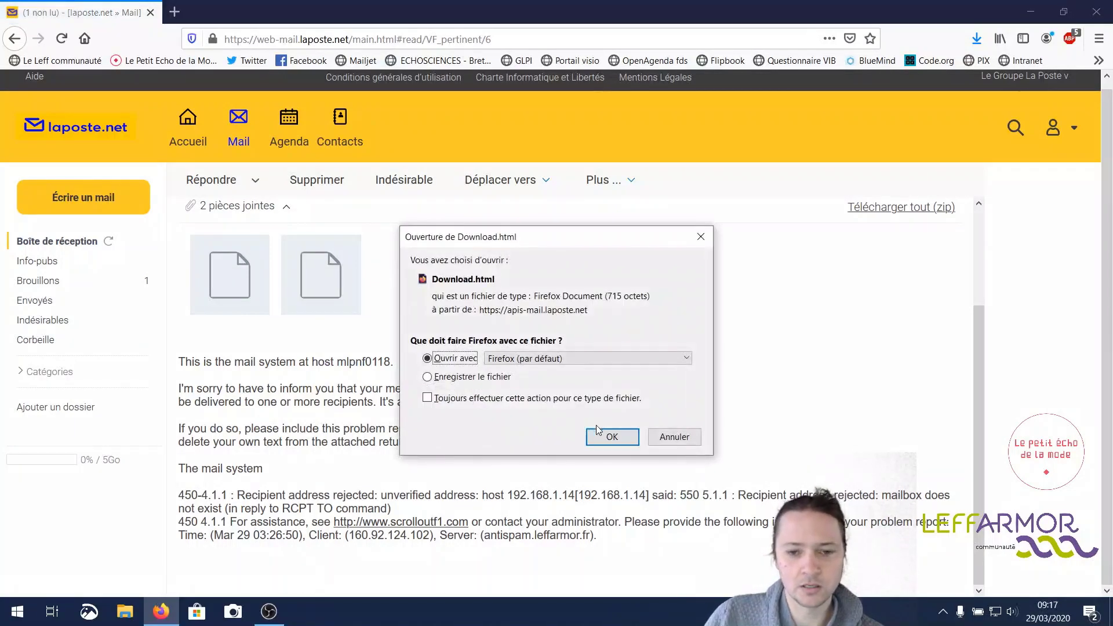
left_click(602, 435)
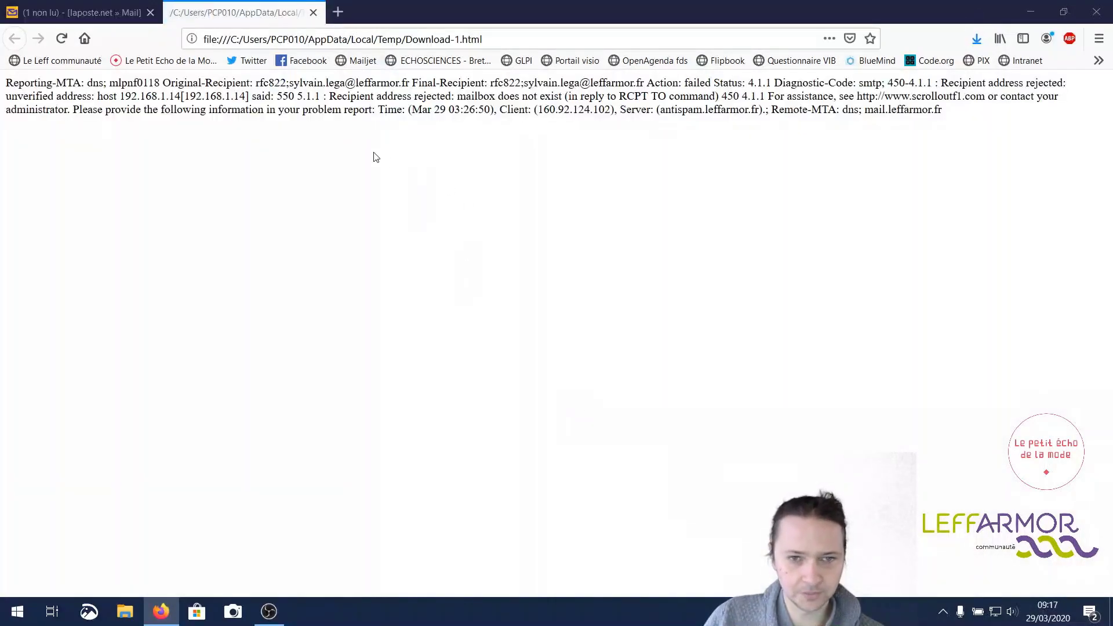
- Highlight the failed recipient address in the report, then close the Download-1.html tab
left_click_drag(524, 83, 645, 84)
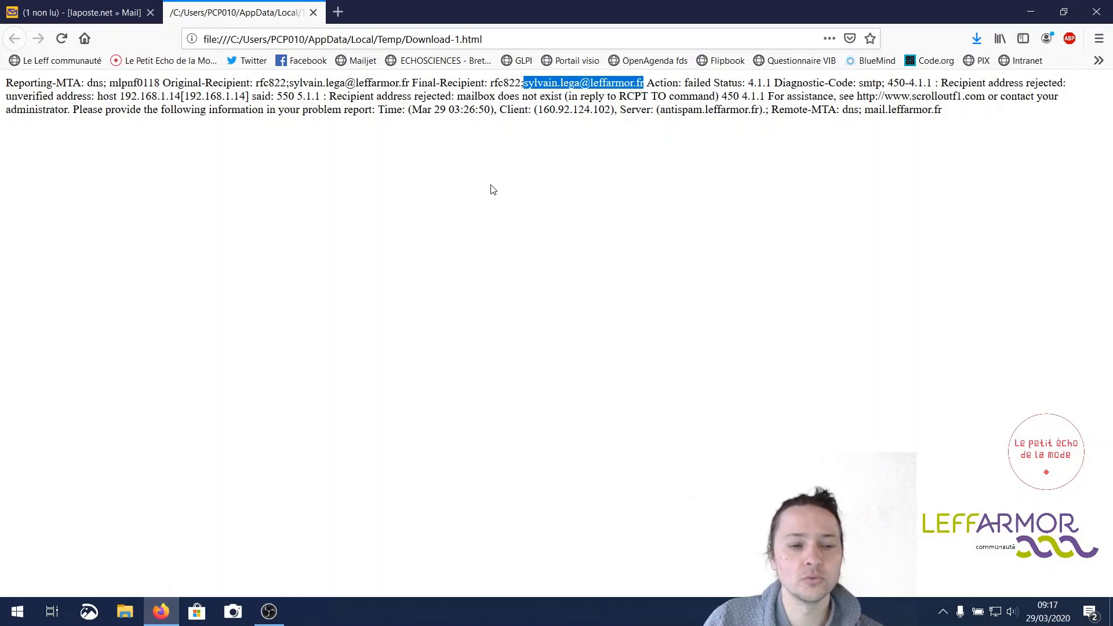
left_click(313, 12)
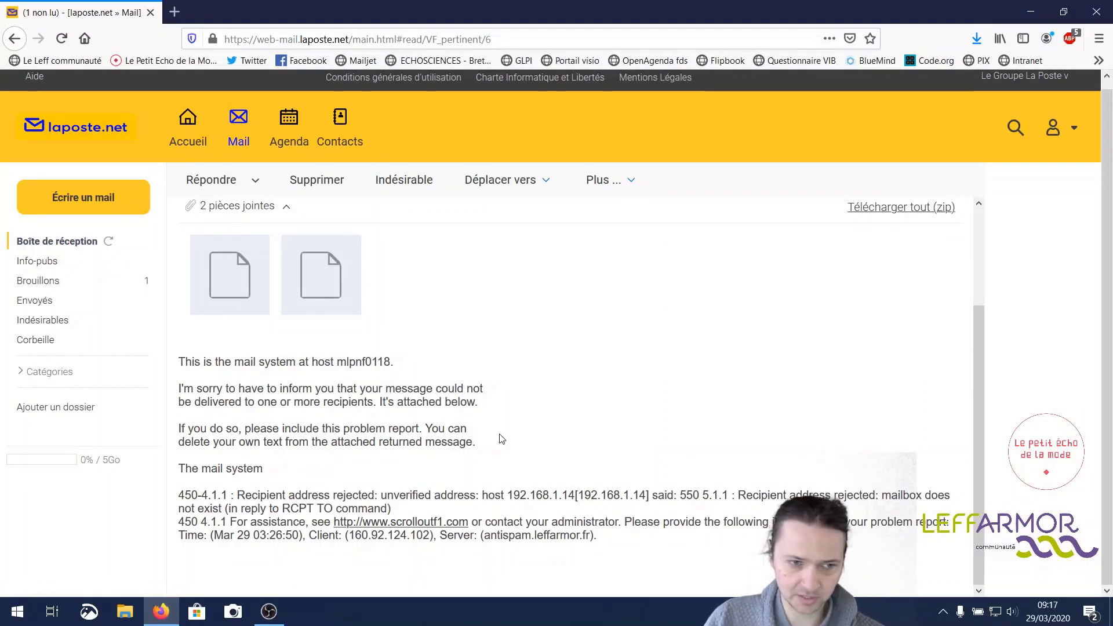
- Check the empty Envoyés folder, then go back to Boîte de réception
left_click(45, 301)
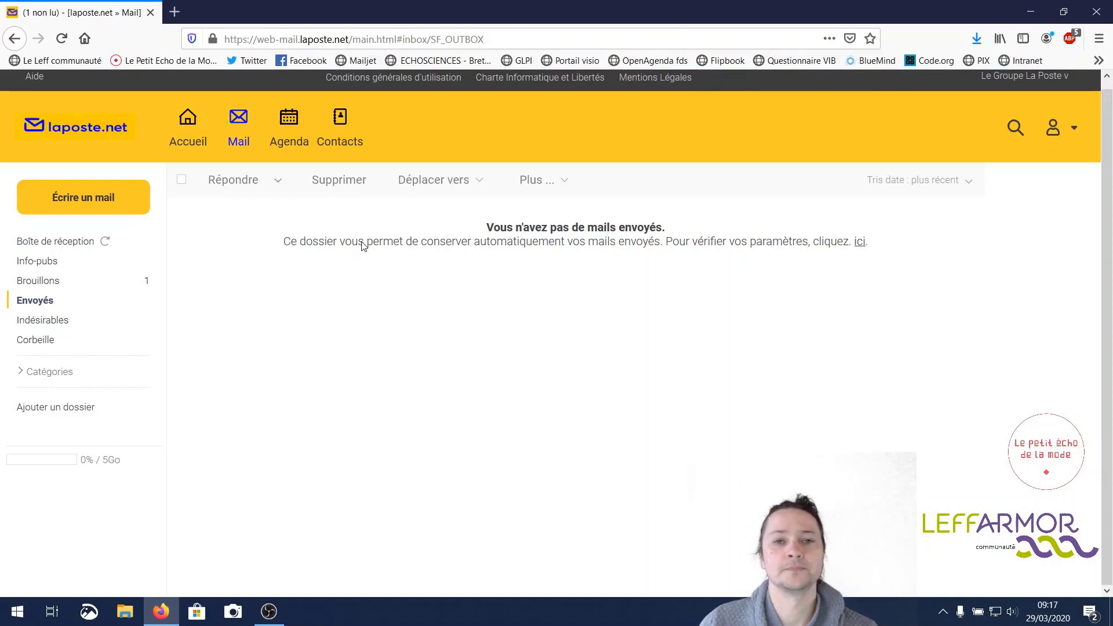
left_click(77, 241)
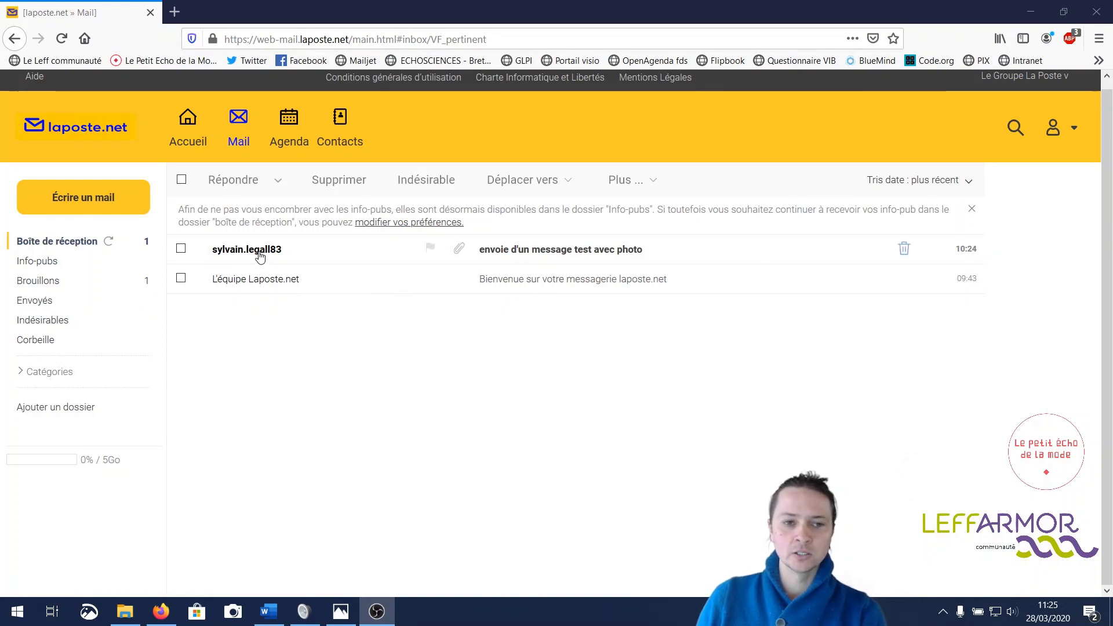
- Open the photo test message and preview its DSCF7312.JPG attachment full-size
left_click(564, 254)
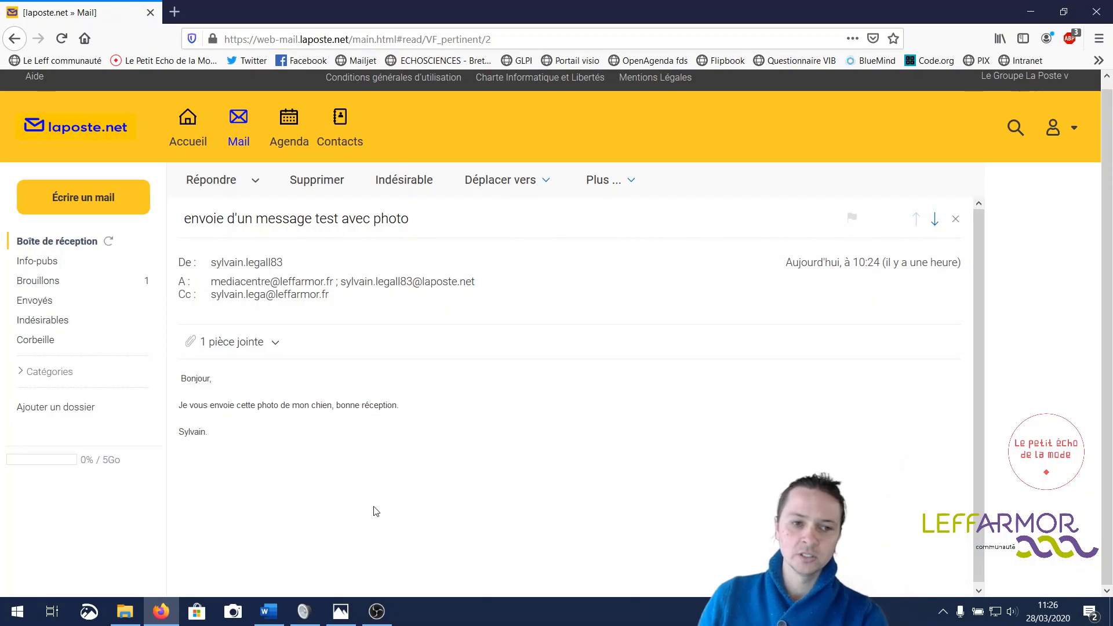
left_click(241, 346)
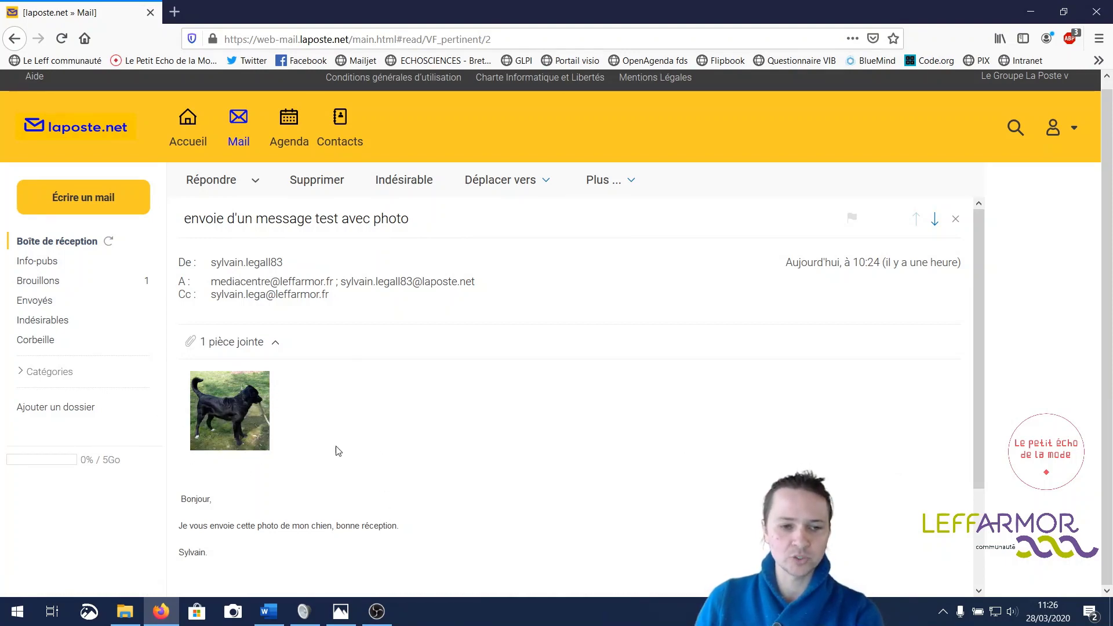
mouse_move(231, 439)
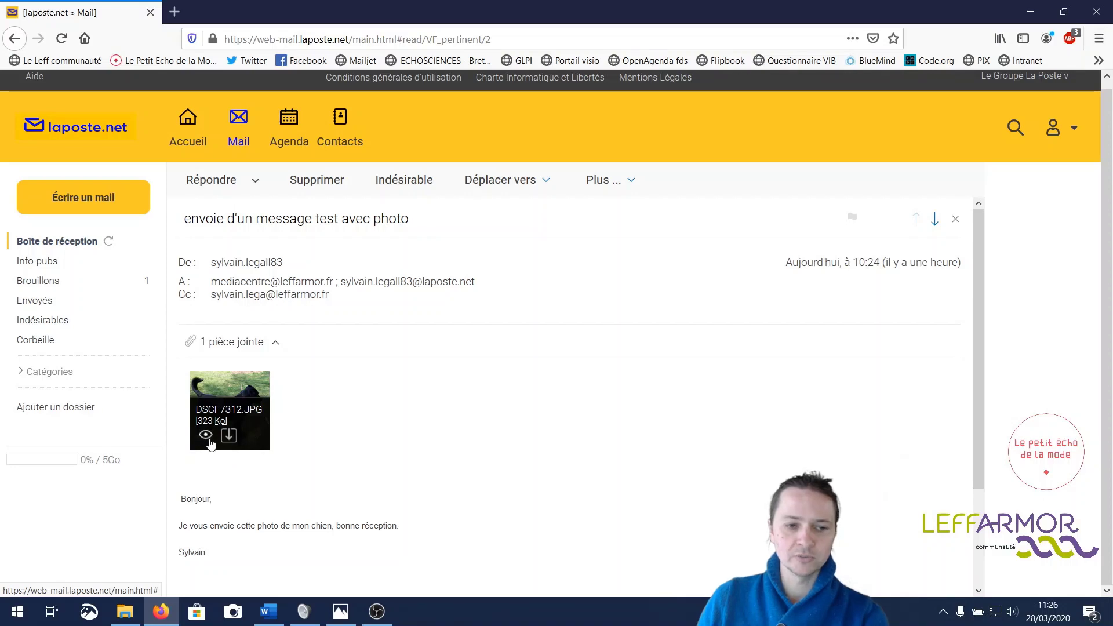
left_click(207, 436)
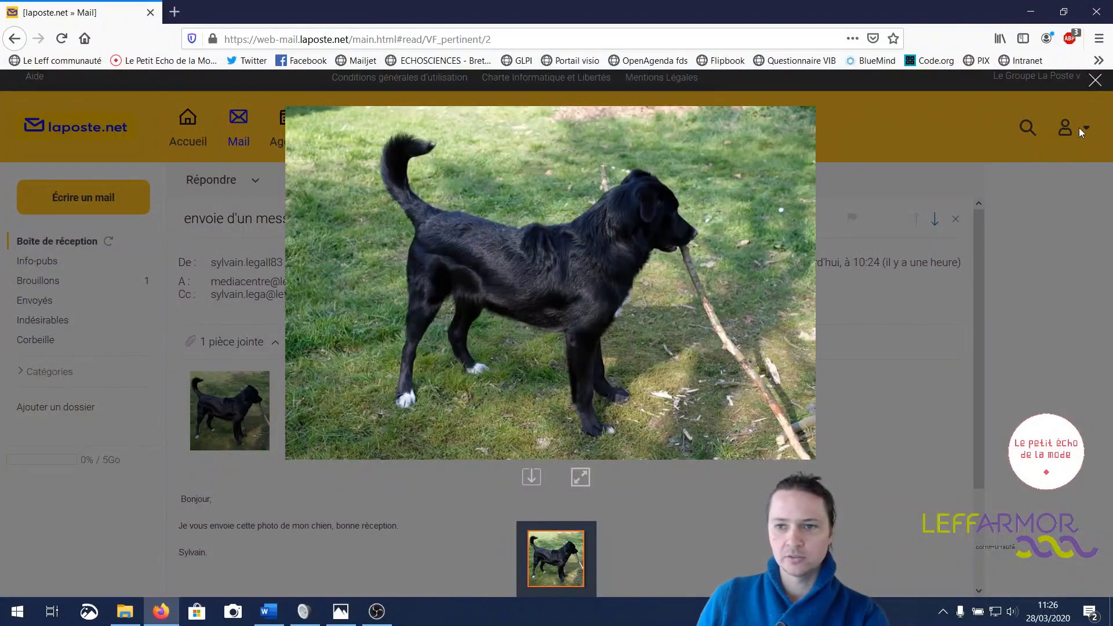
- Close the photo preview and save DSCF7312.JPG to the computer with 'Enregistrer le fichier'
left_click(1090, 87)
mouse_move(239, 441)
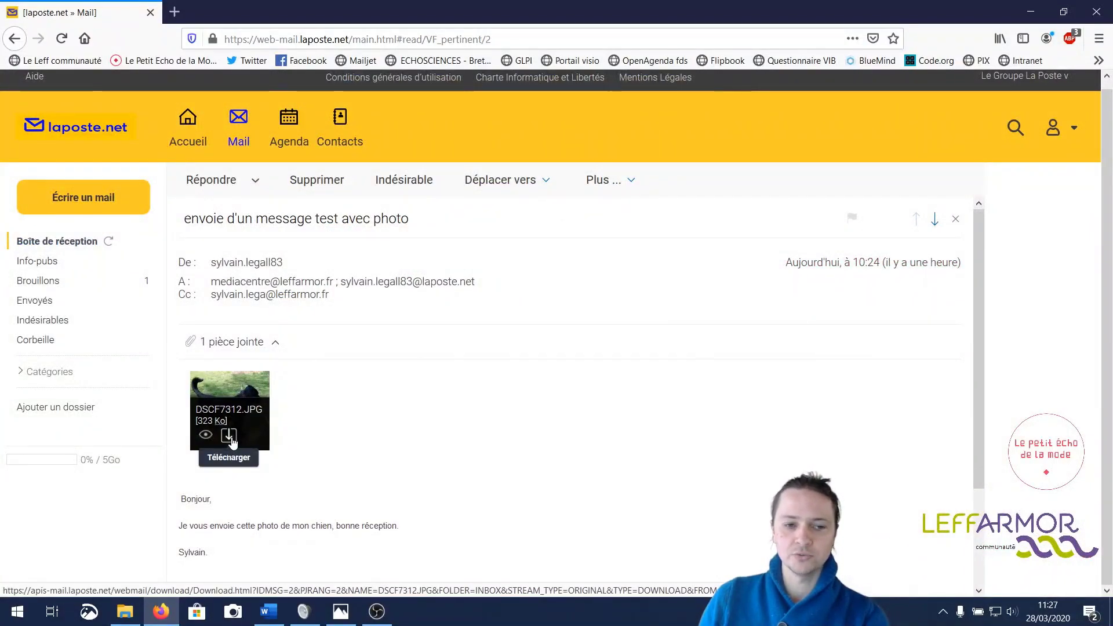
left_click(230, 436)
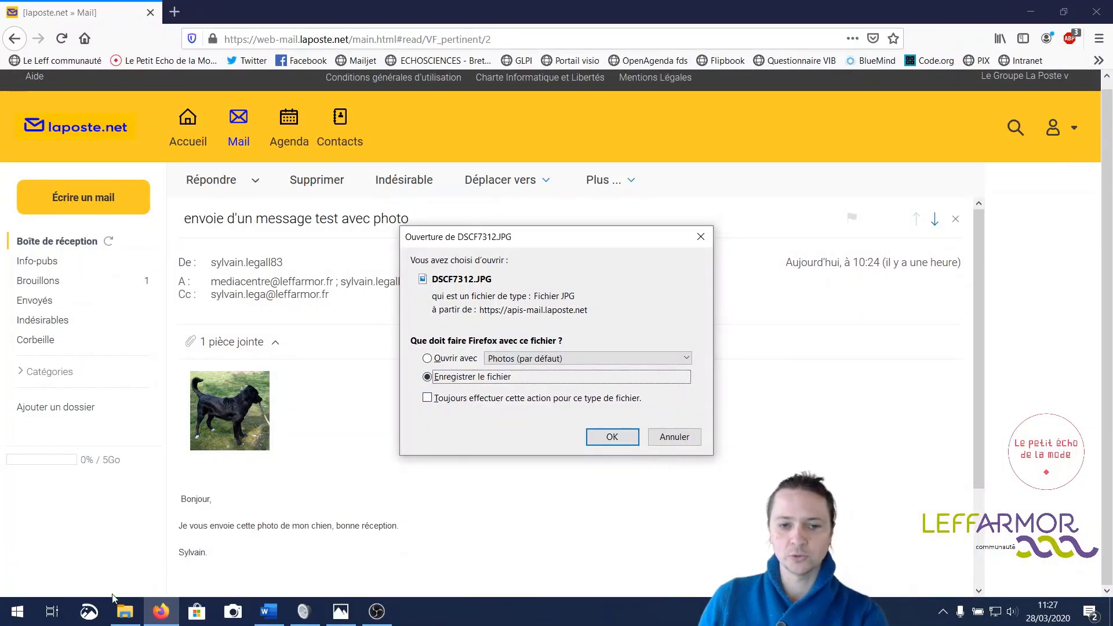
left_click(630, 444)
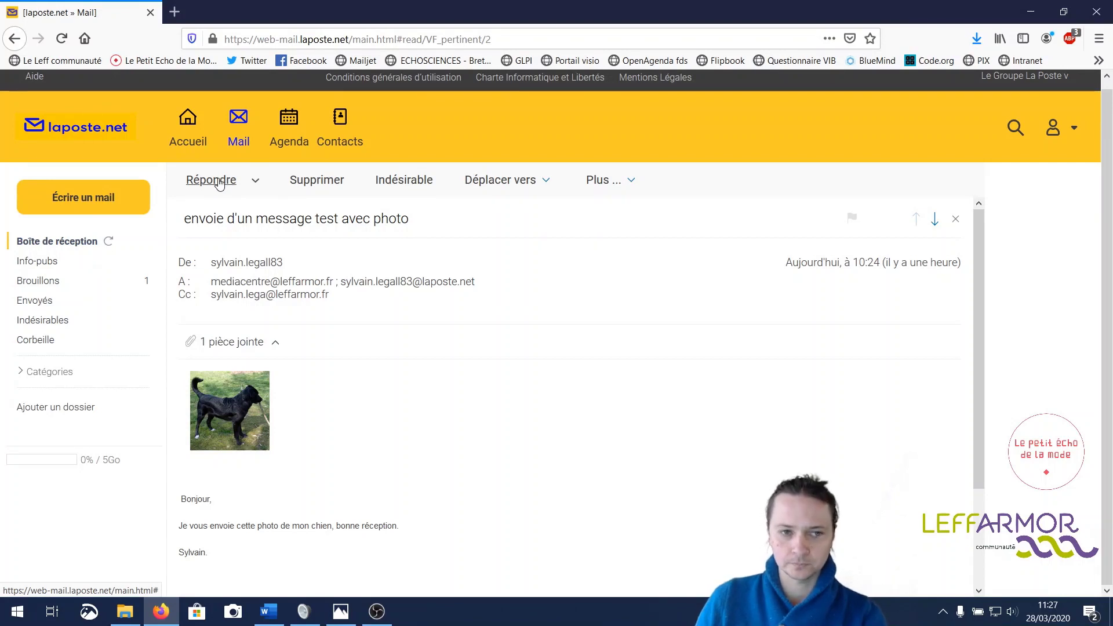
- Start a reply to the photo message with 'Bonjour,' and 'Merci' on a new line
left_click(218, 184)
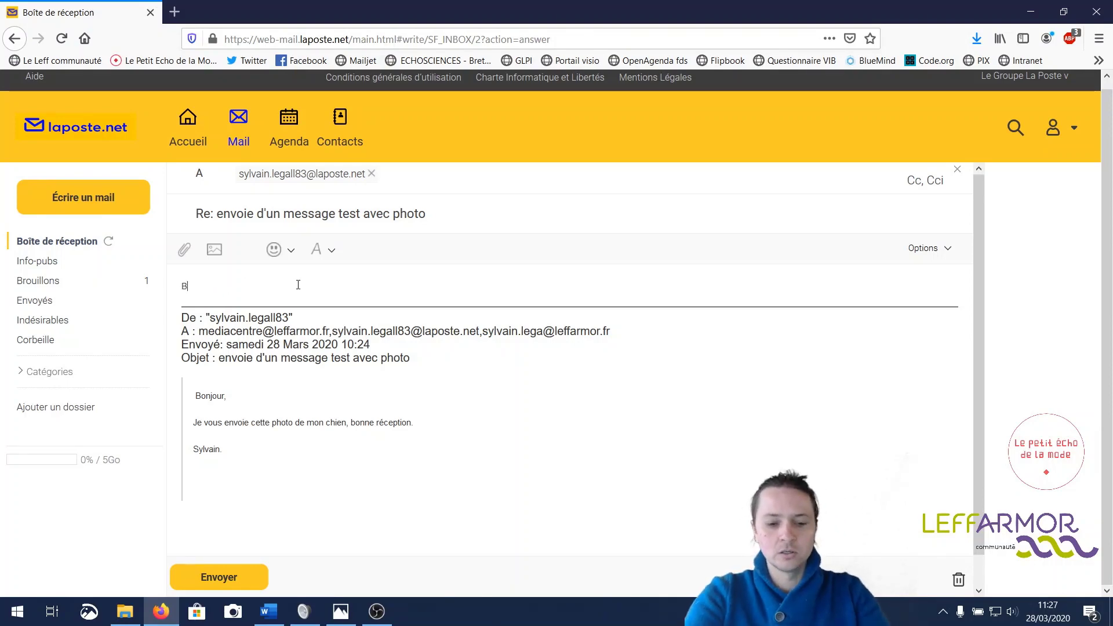
type("onjour")
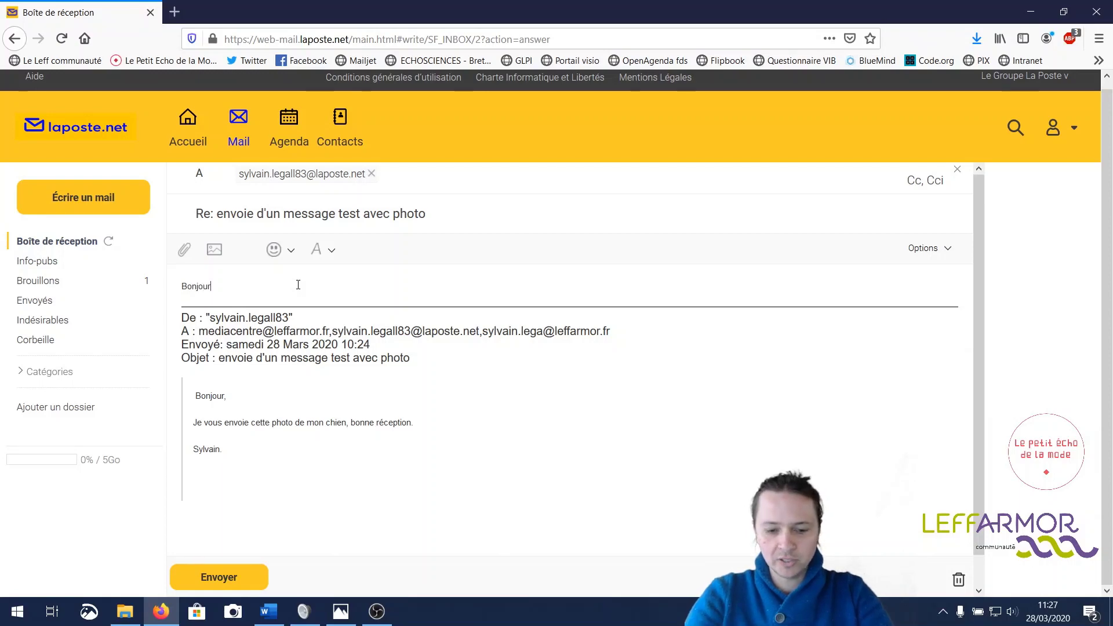
type(",")
key("Return")
key("Return")
type("M")
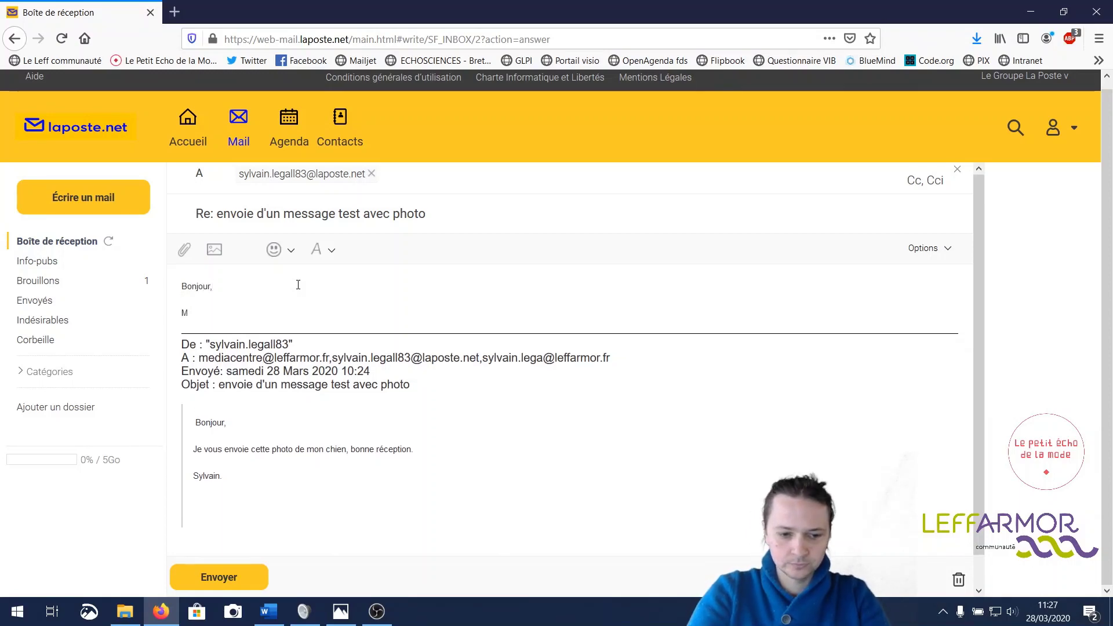
type("erci pour cette photo.")
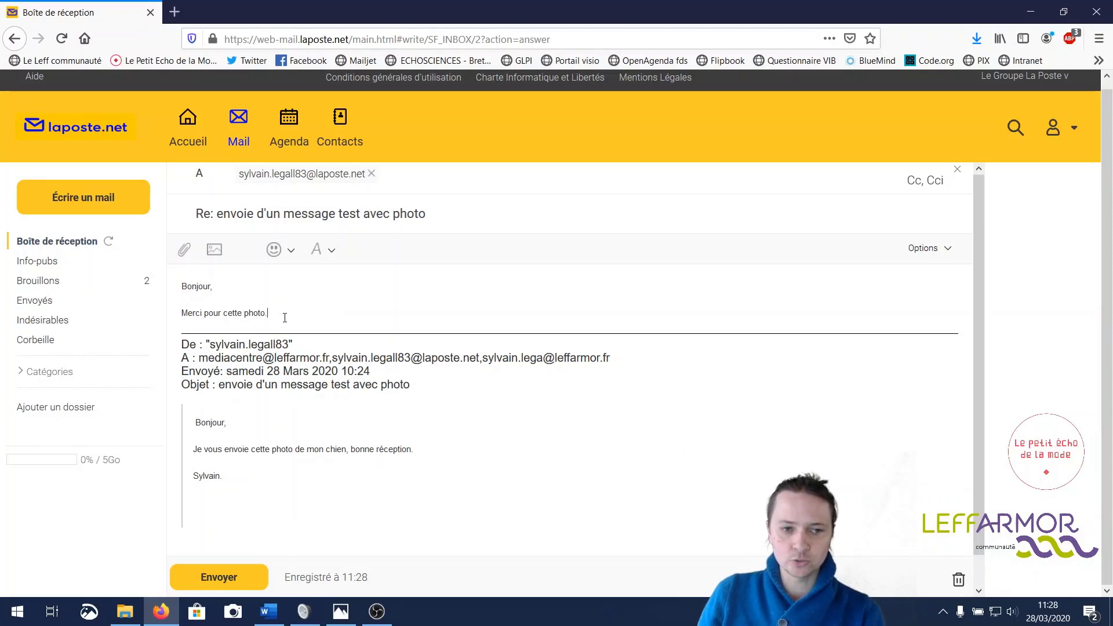
- Delete the quoted original message from the reply and send it
left_click_drag(282, 315, 310, 485)
key("BackSpace")
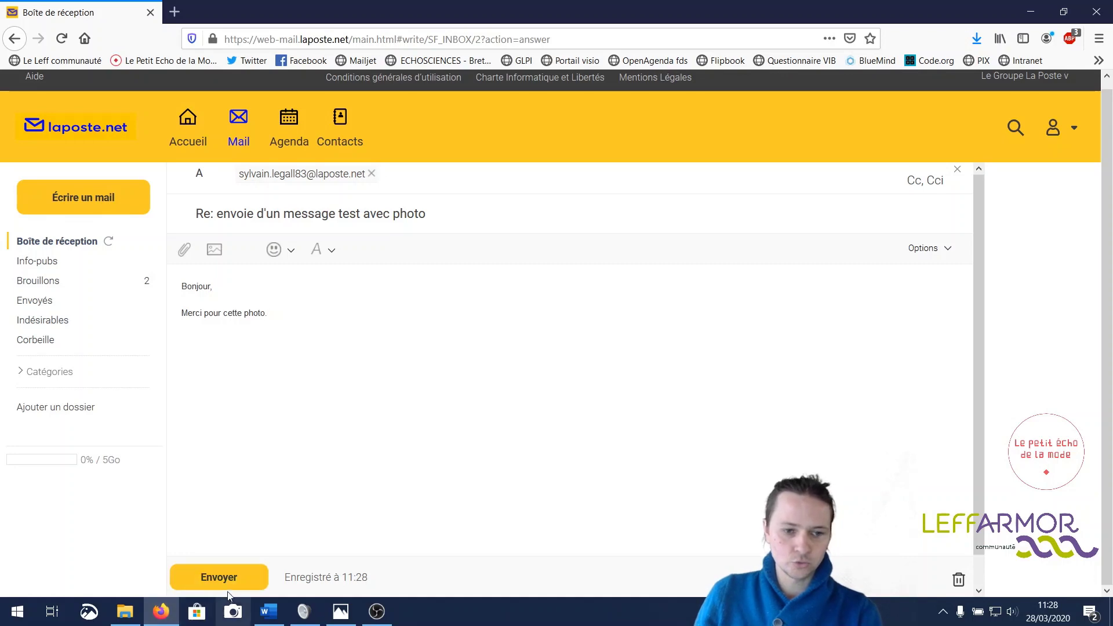
left_click(220, 577)
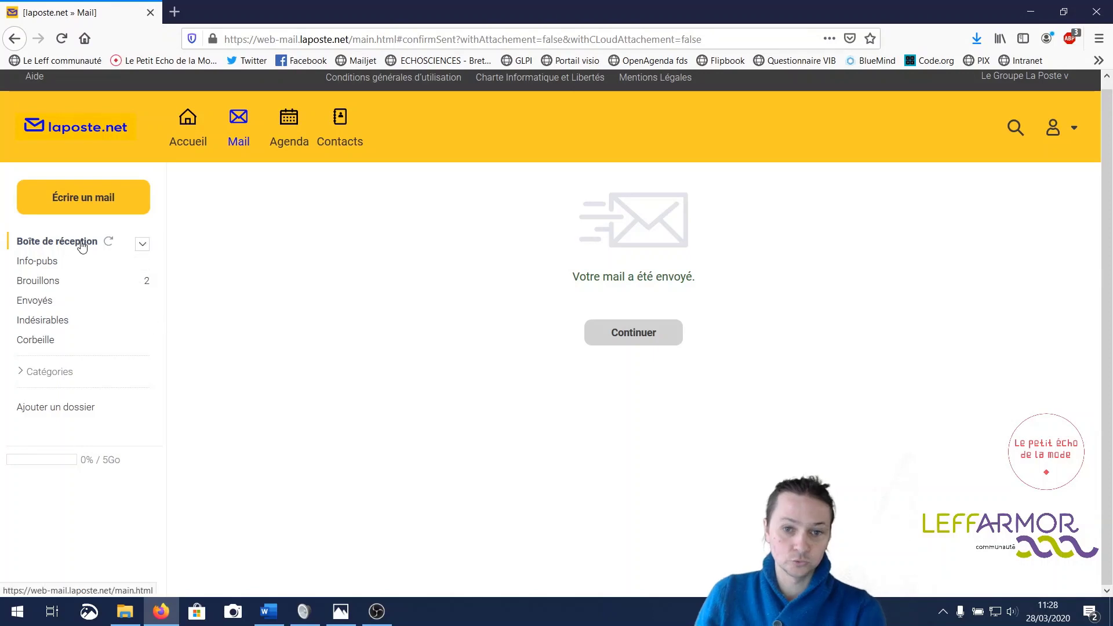
- Return to the inbox, reopen the original photo message and show its other reply options
left_click(651, 322)
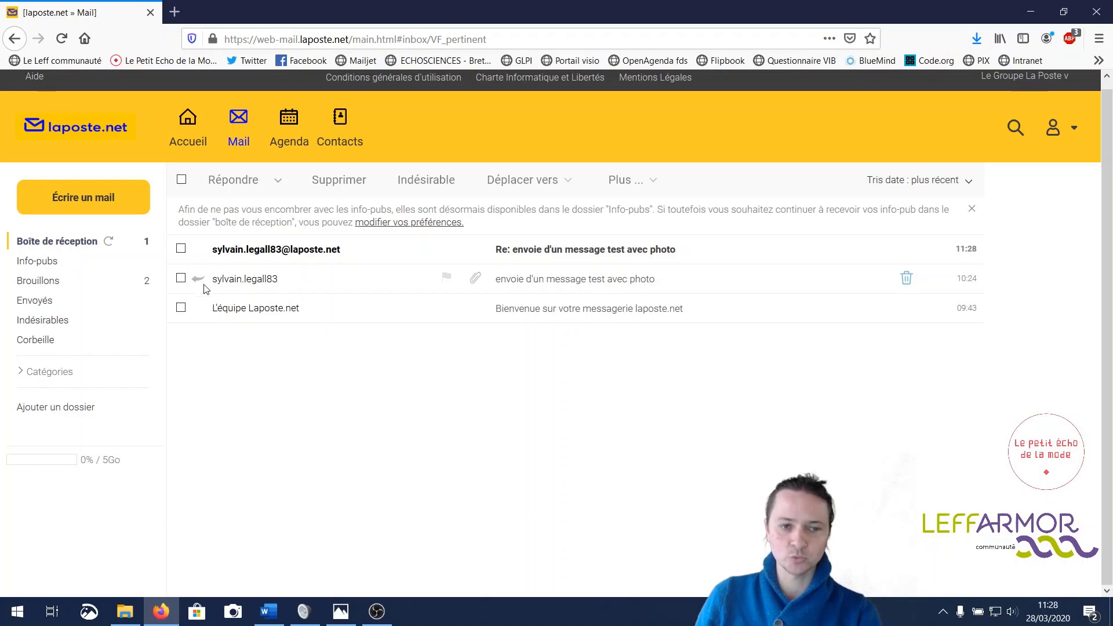
left_click(255, 283)
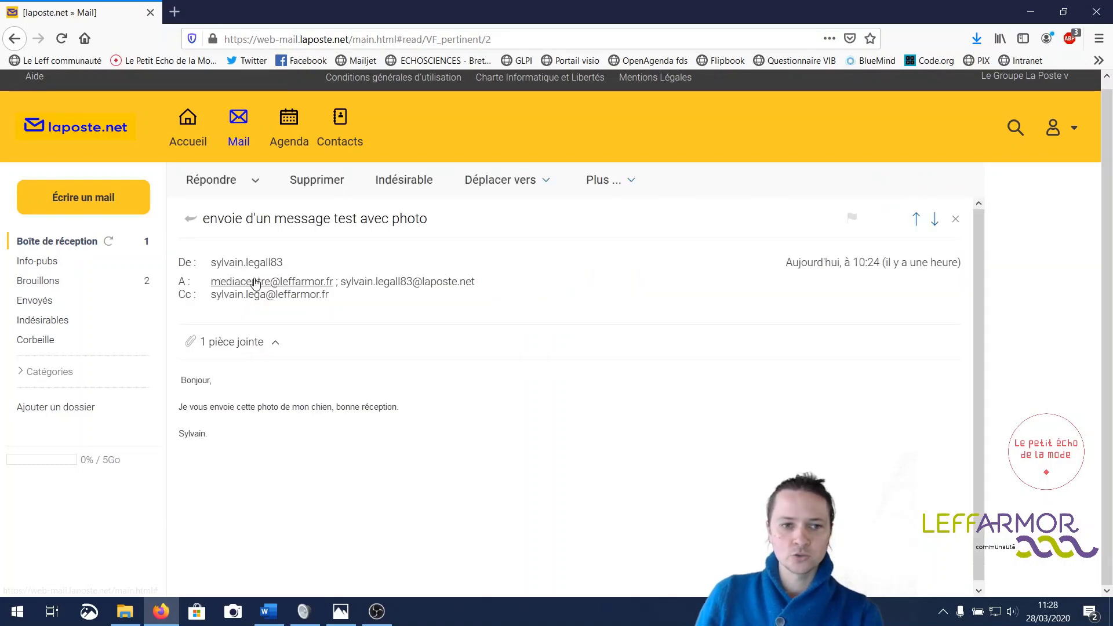
left_click(256, 183)
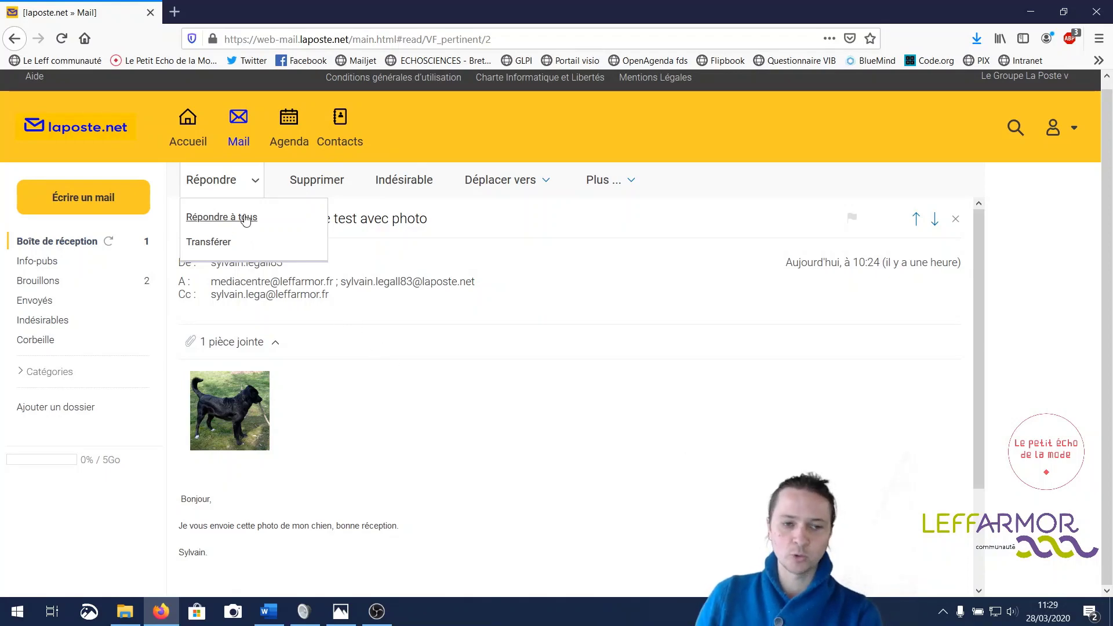
- Choose 'Répondre à tous' to draft a reply-to-all of the photo message
left_click(247, 218)
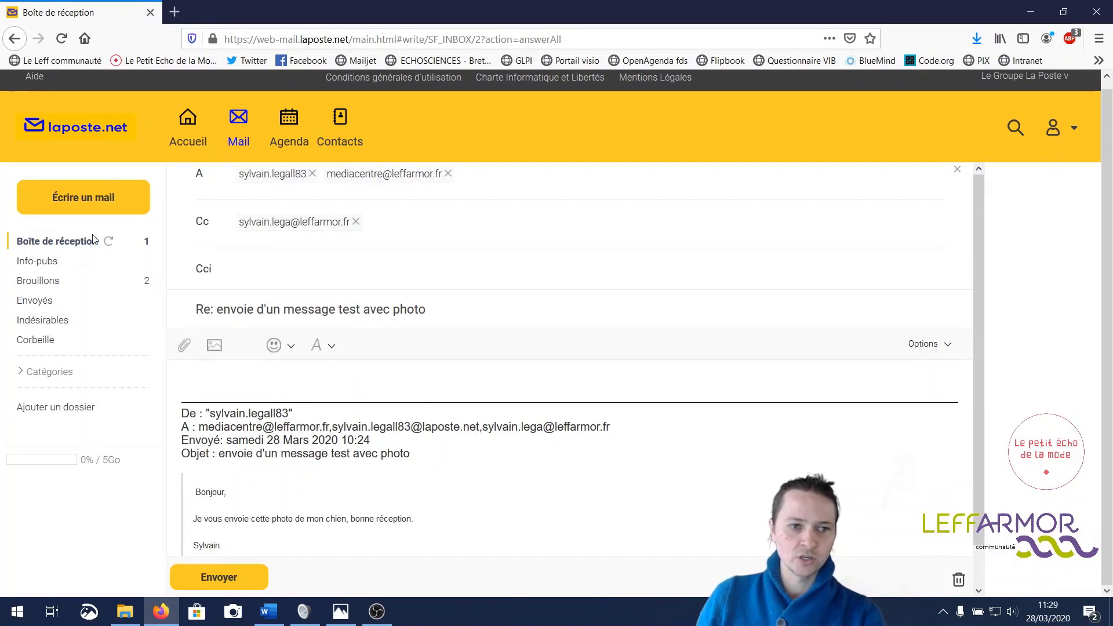
- Discard the reply-all draft and start forwarding the photo message to the suggested Gmail contact
left_click(14, 39)
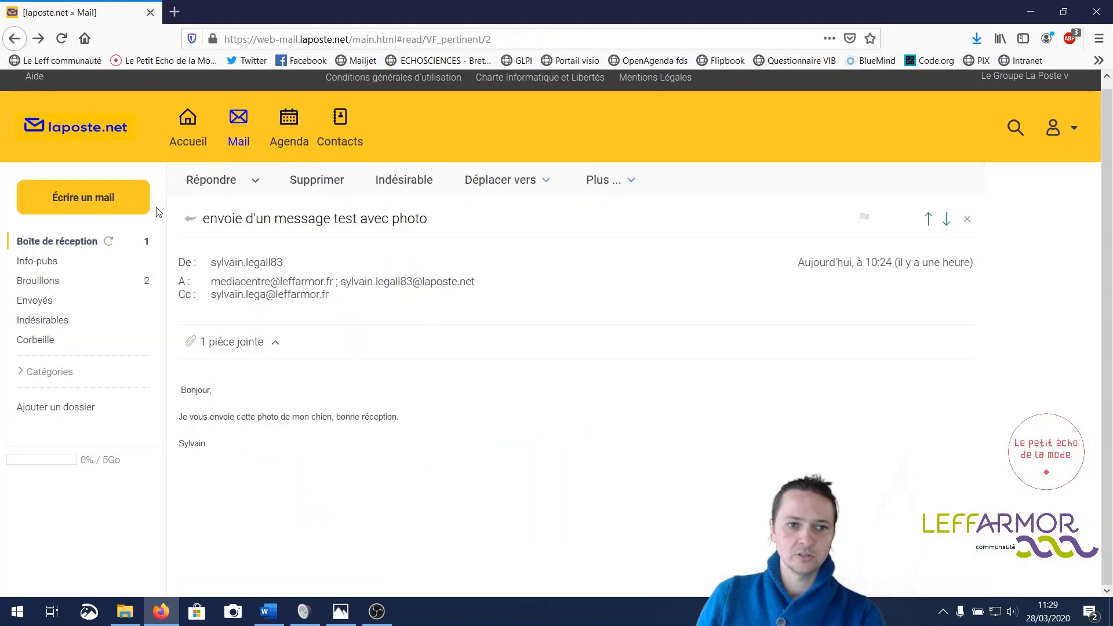
left_click(256, 182)
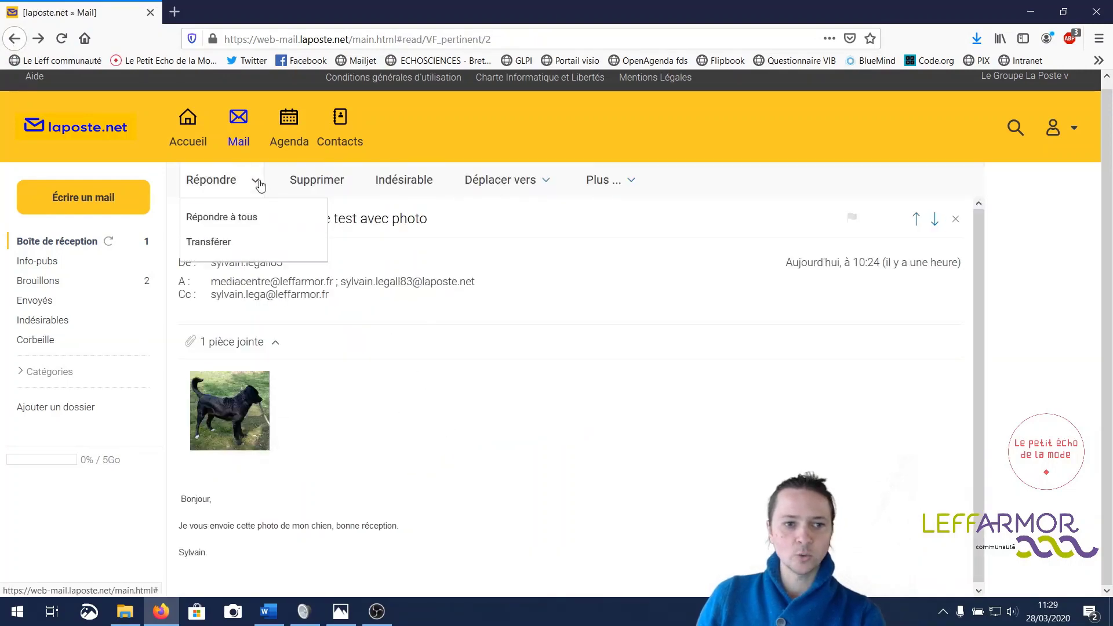
left_click(240, 250)
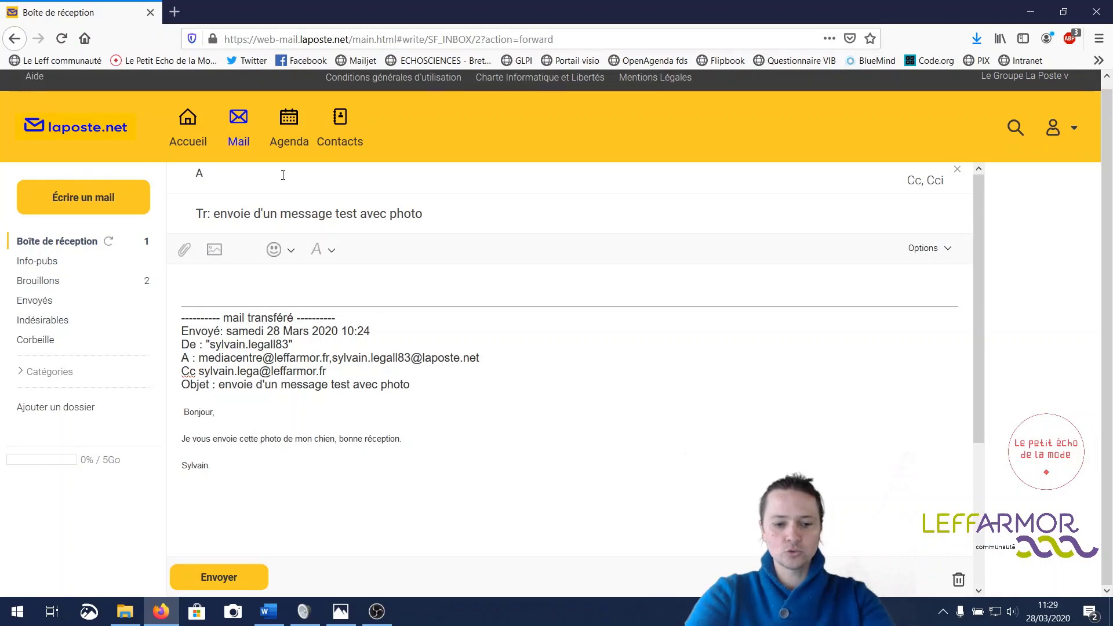
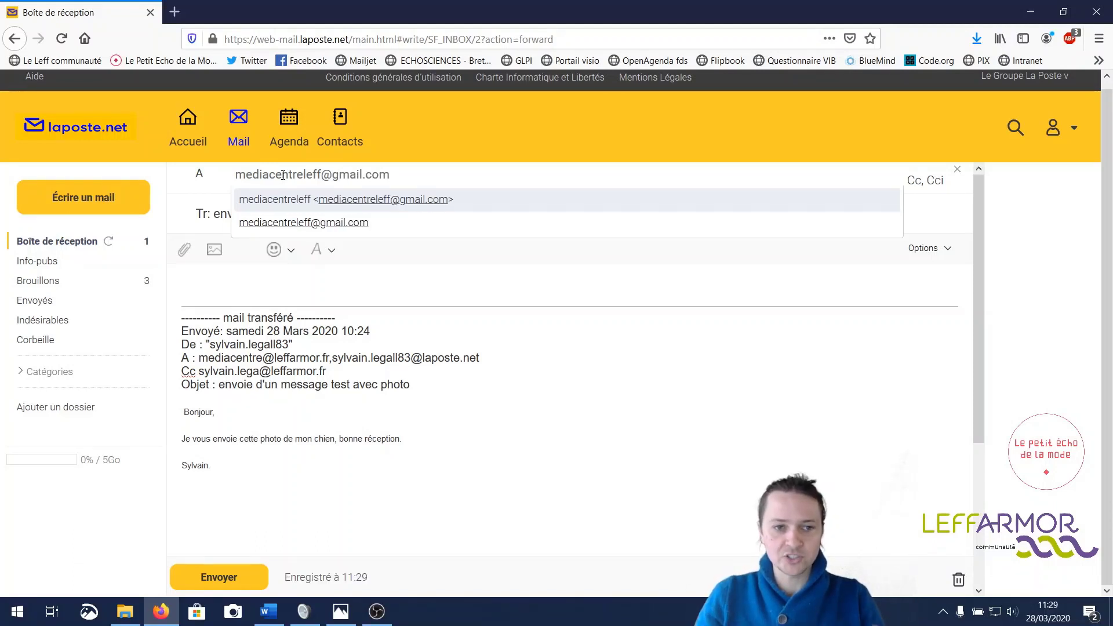
left_click(442, 268)
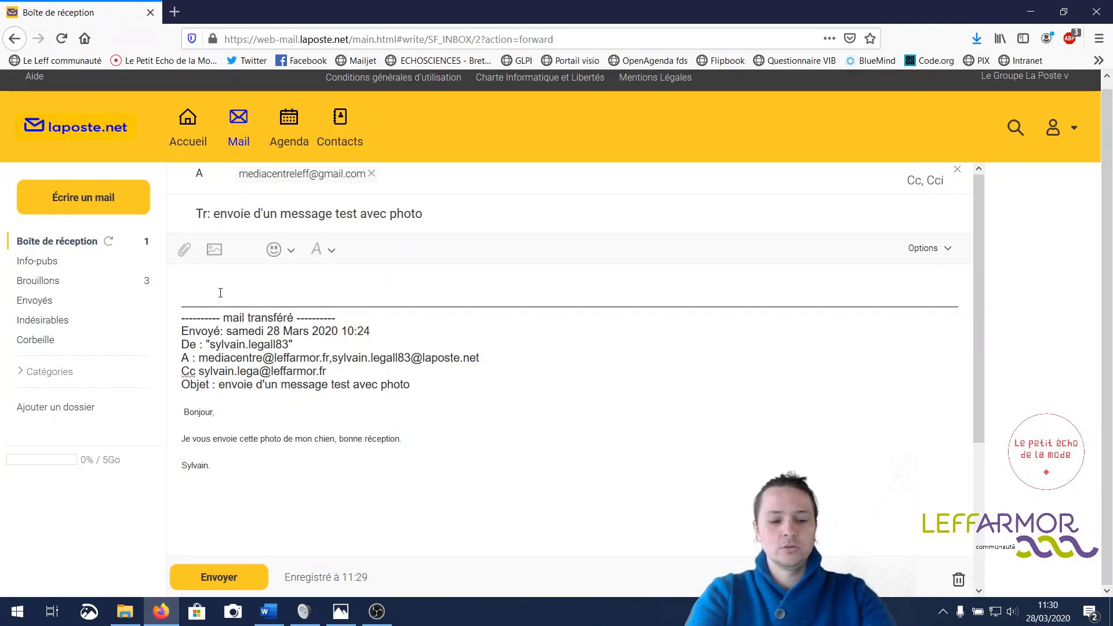
- Add the note 'je te transferts ce message qui pourrait t'intéresser !' and send the forward
type("e te transferts ce")
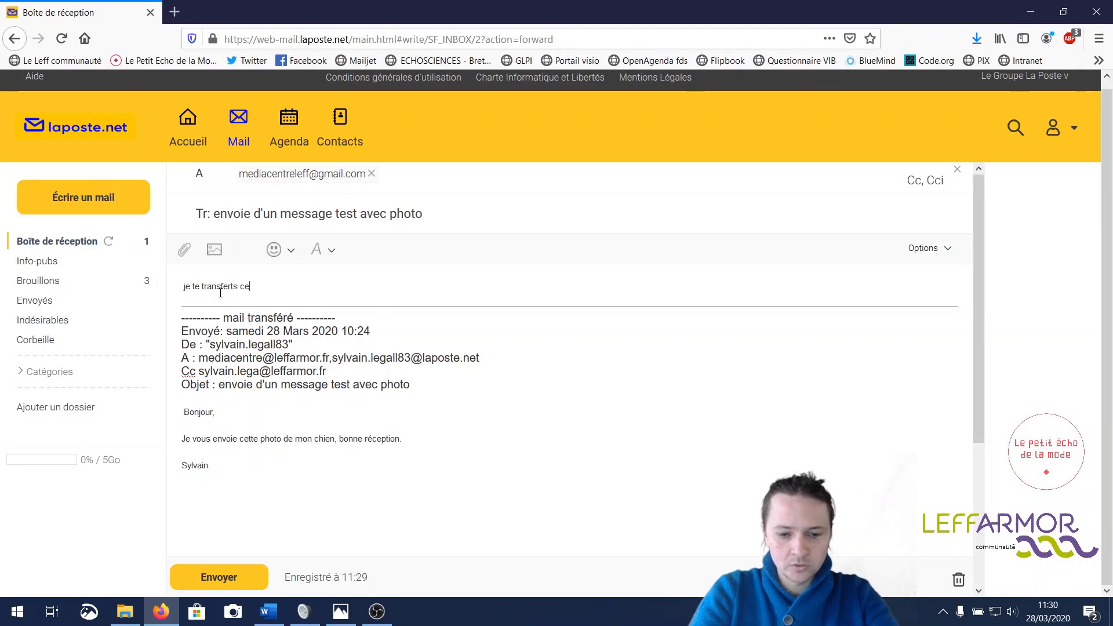
type("ssage qui ")
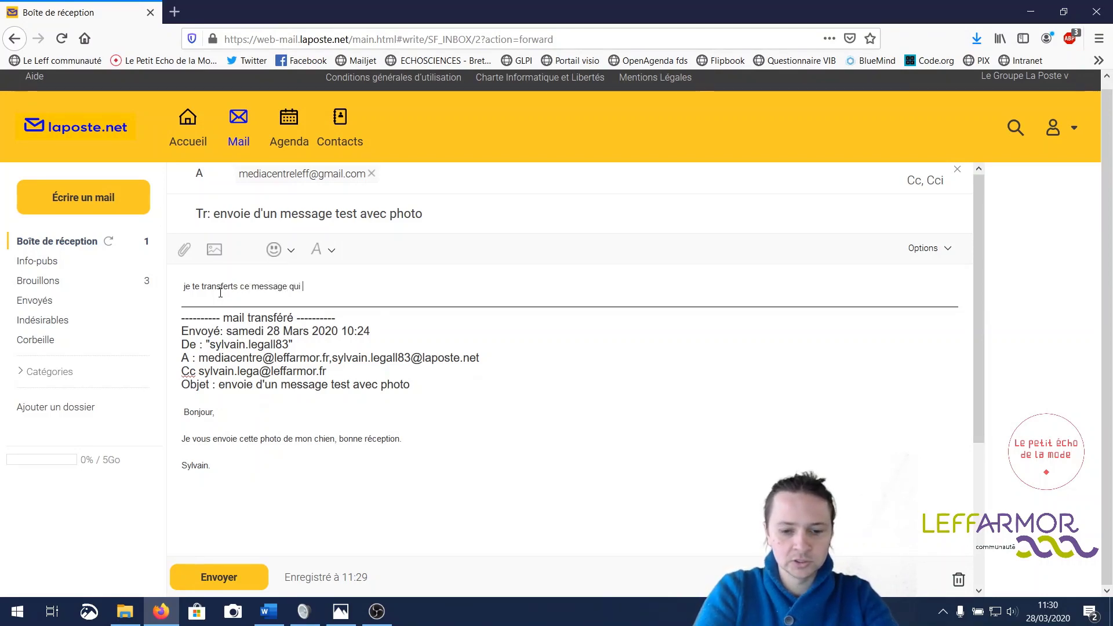
type("pourra")
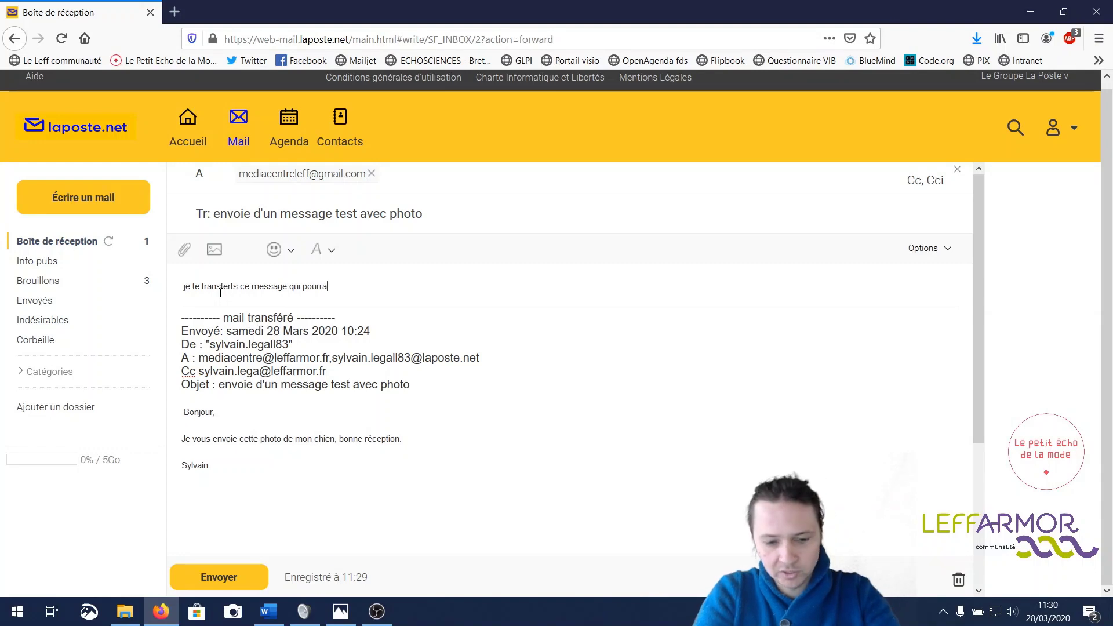
type("it t'int")
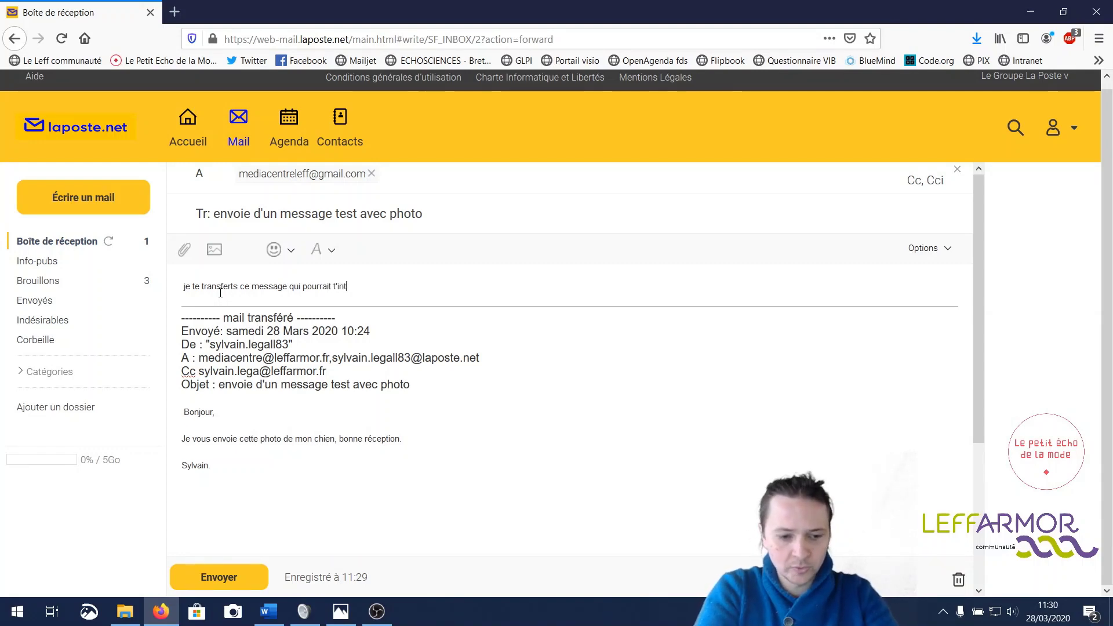
type("éresser")
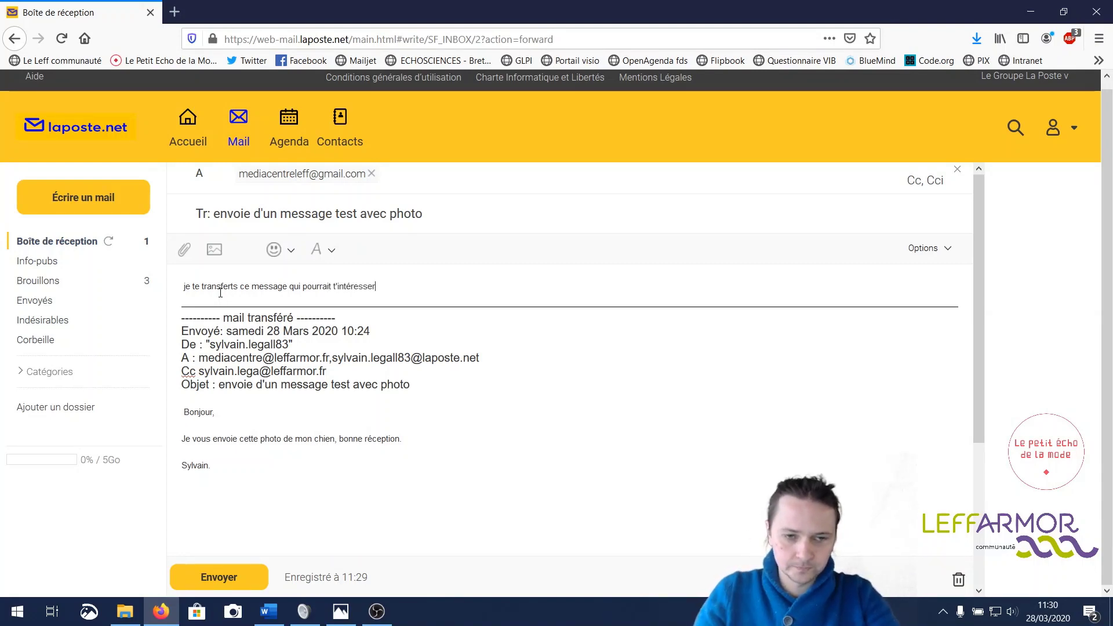
type(" !")
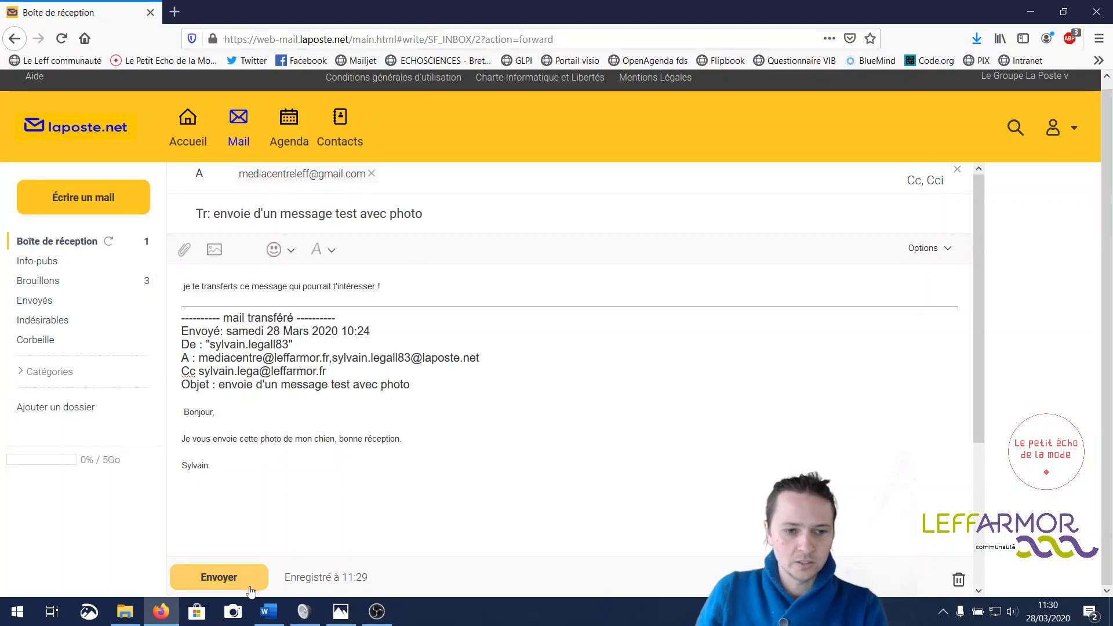
left_click(245, 576)
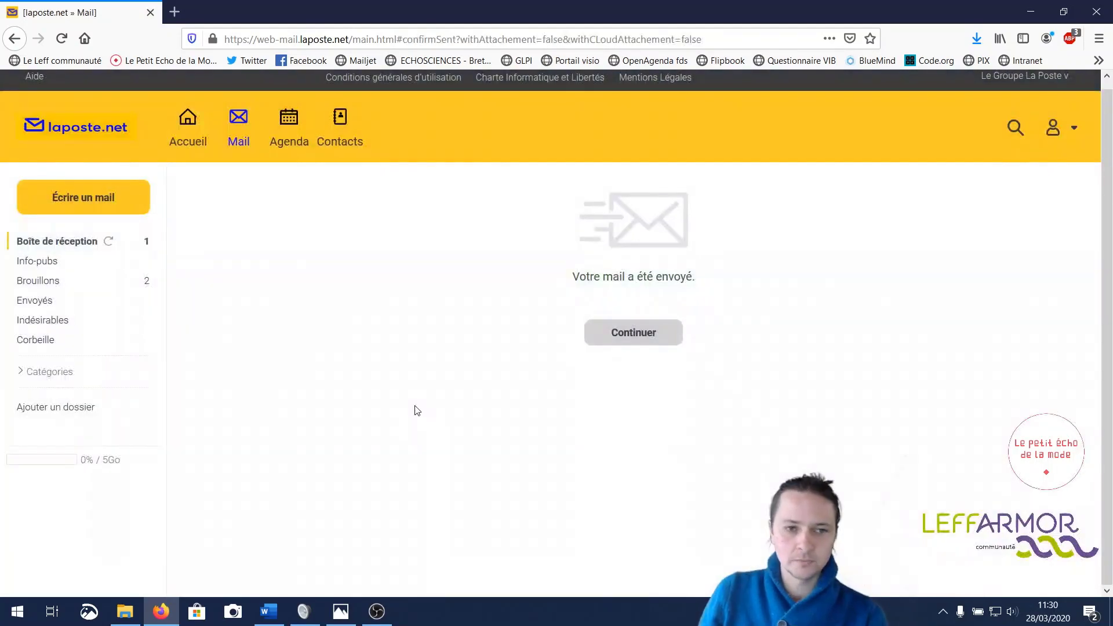
- Return to the inbox, reopen the original photo message and delete it with Supprimer
left_click(638, 336)
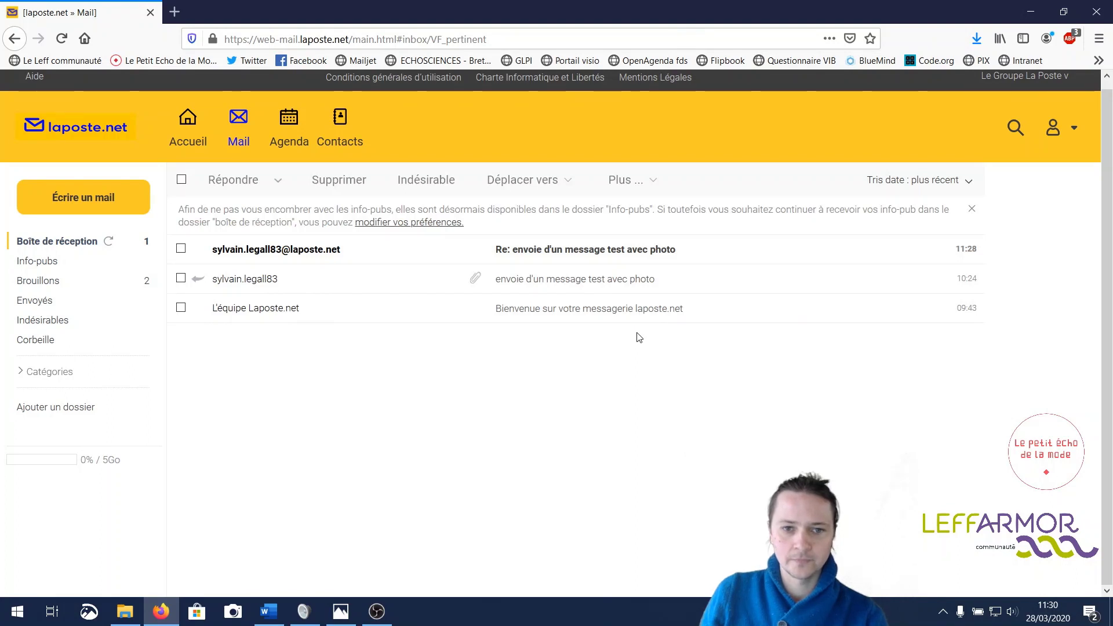
left_click(239, 280)
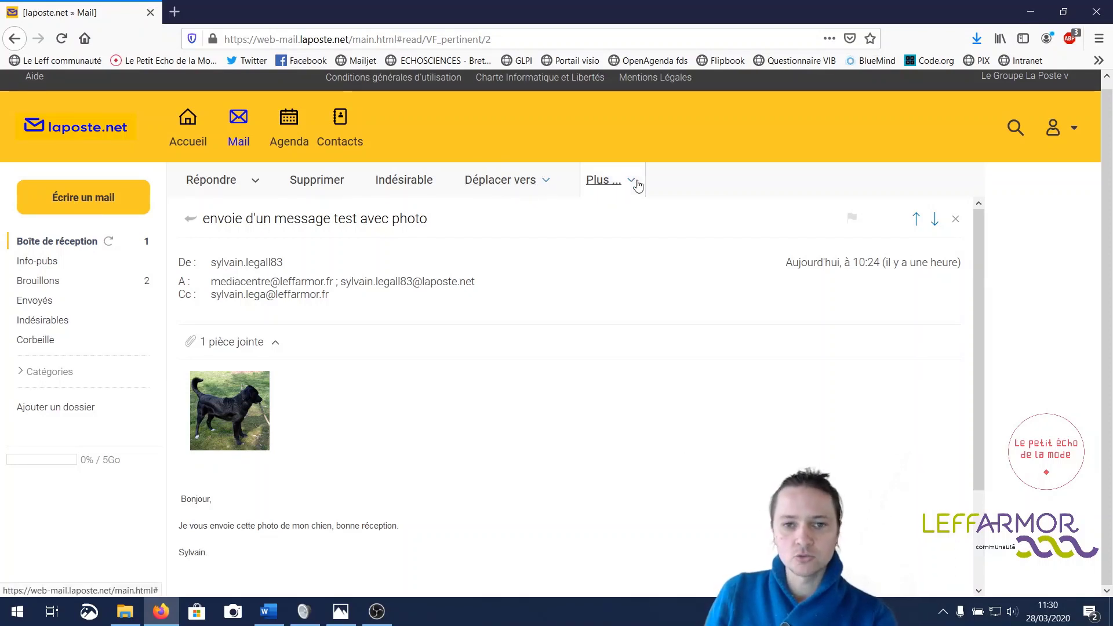
left_click(631, 185)
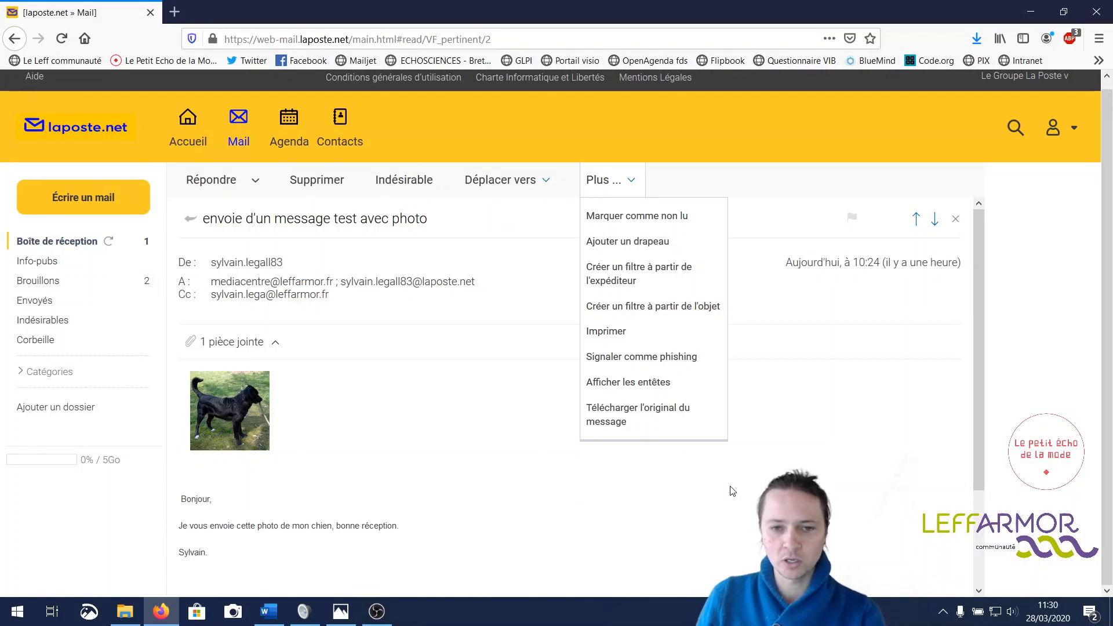
left_click(498, 420)
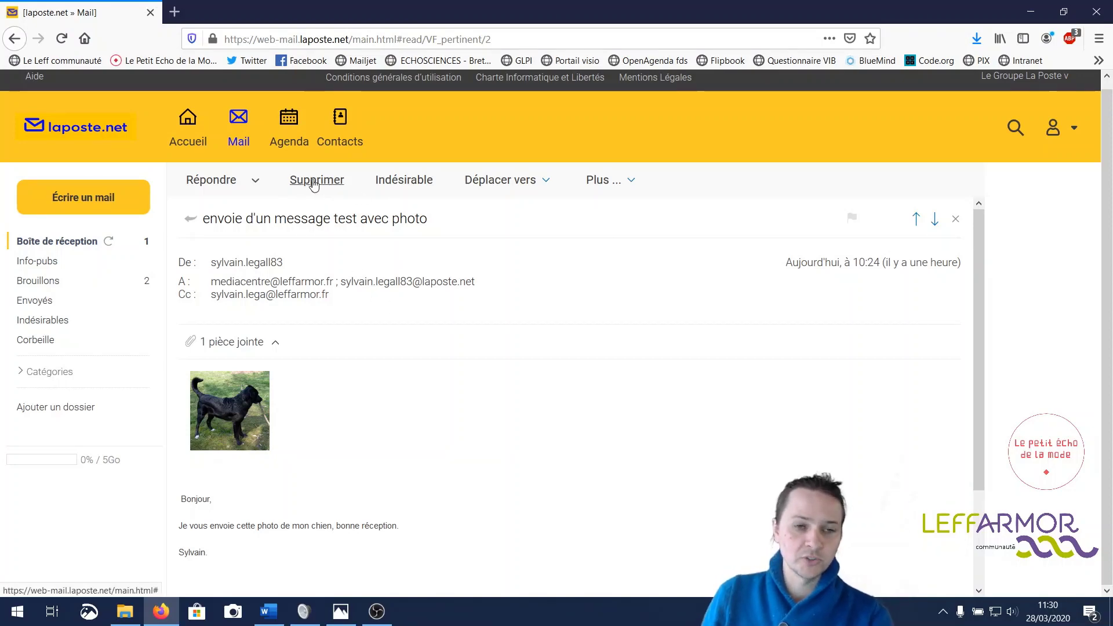
left_click(313, 184)
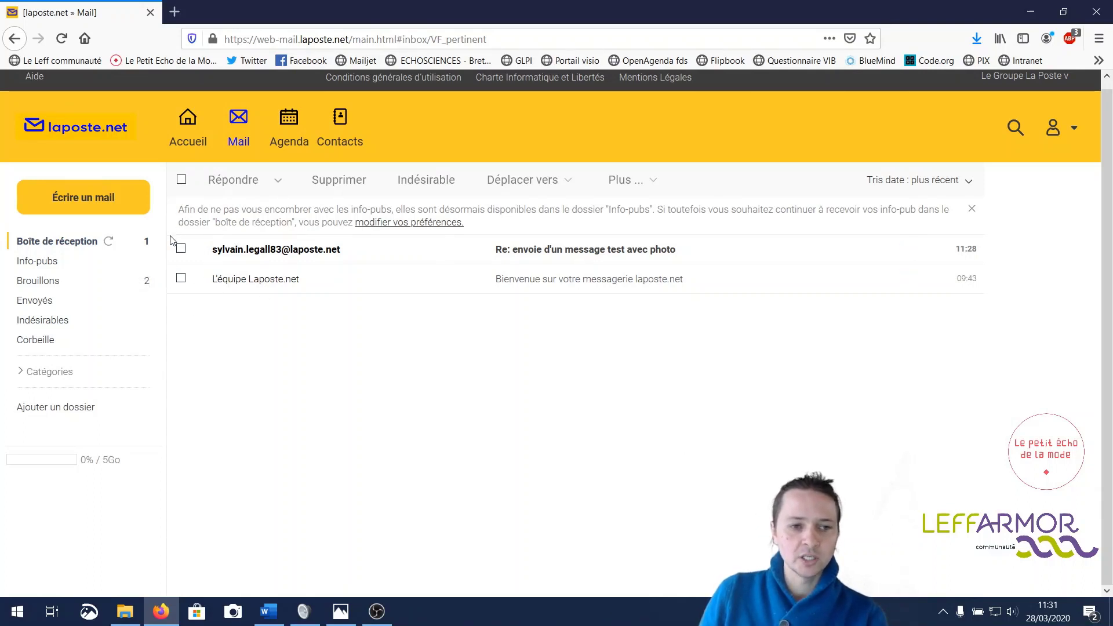
- Delete the welcome message and the reply test message from the inbox using select-all
left_click(181, 278)
left_click(180, 248)
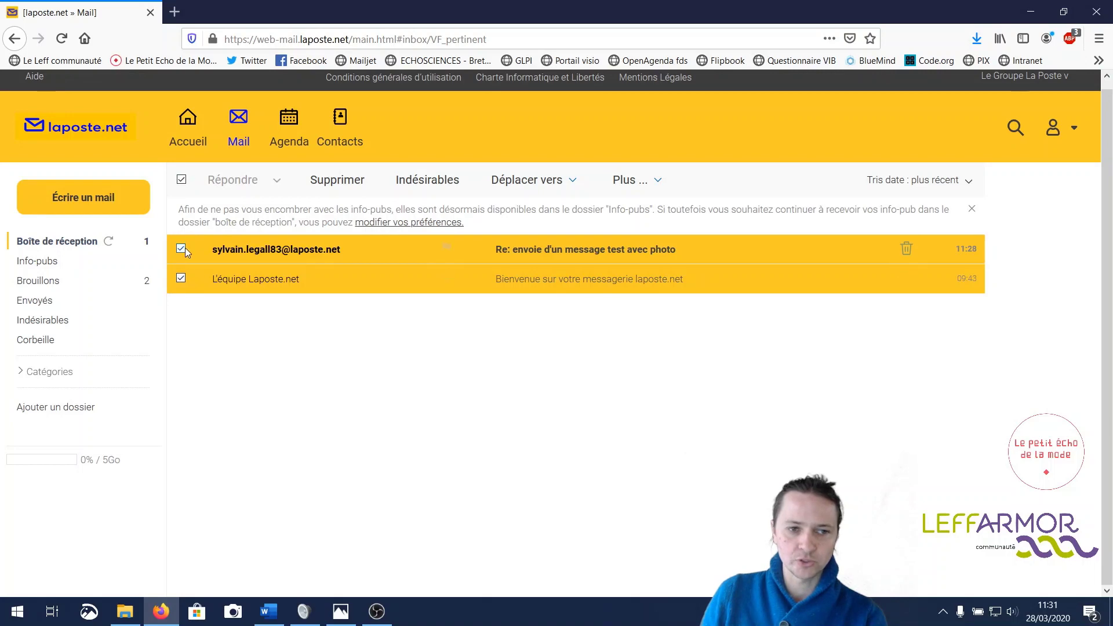
left_click(183, 248)
left_click(181, 278)
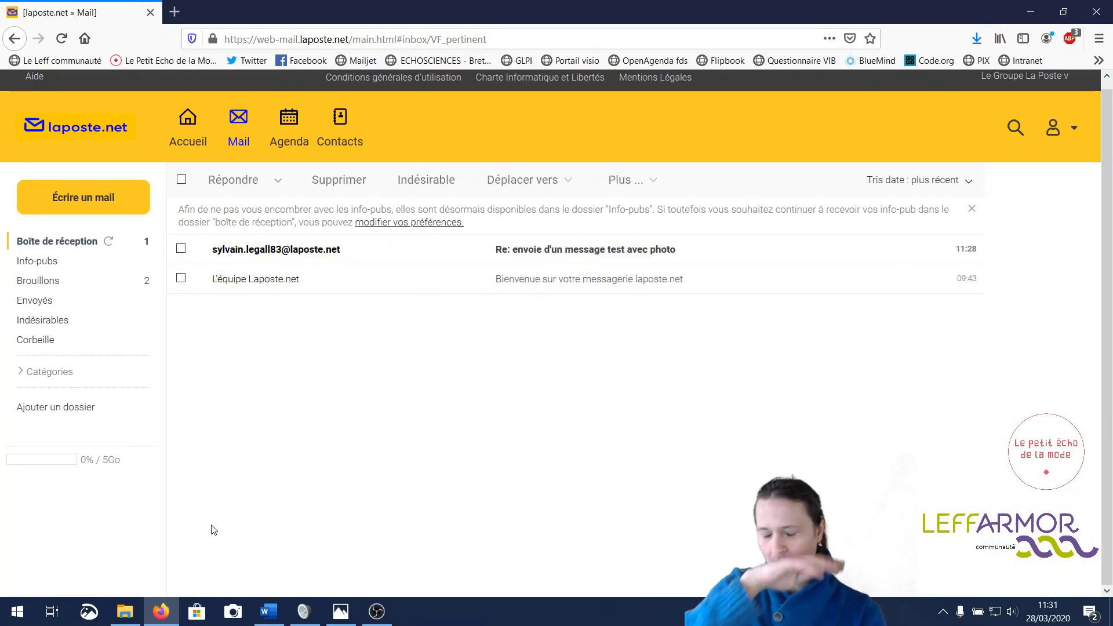
left_click(181, 181)
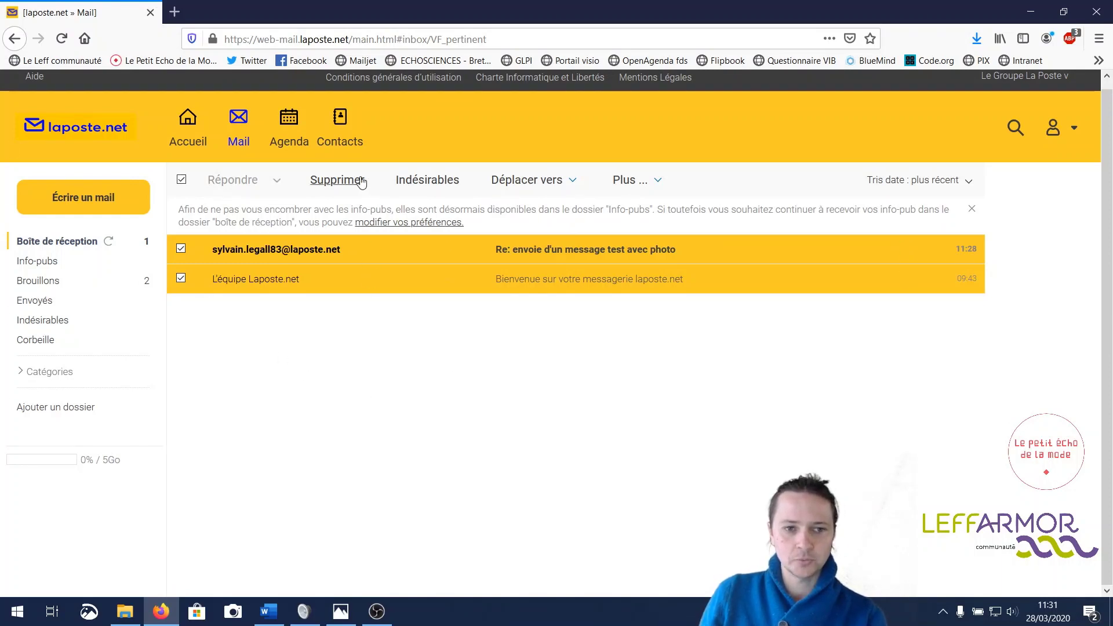
left_click(360, 181)
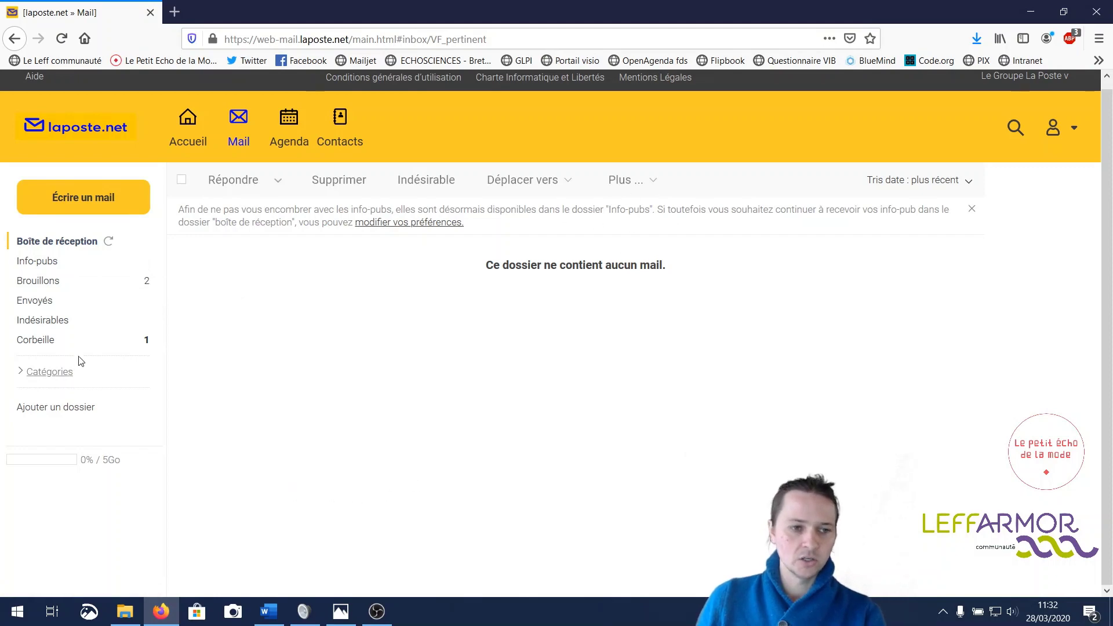
- Check the untitled draft, delete both drafts from Brouillons, then show the Envoyés folder
left_click(54, 284)
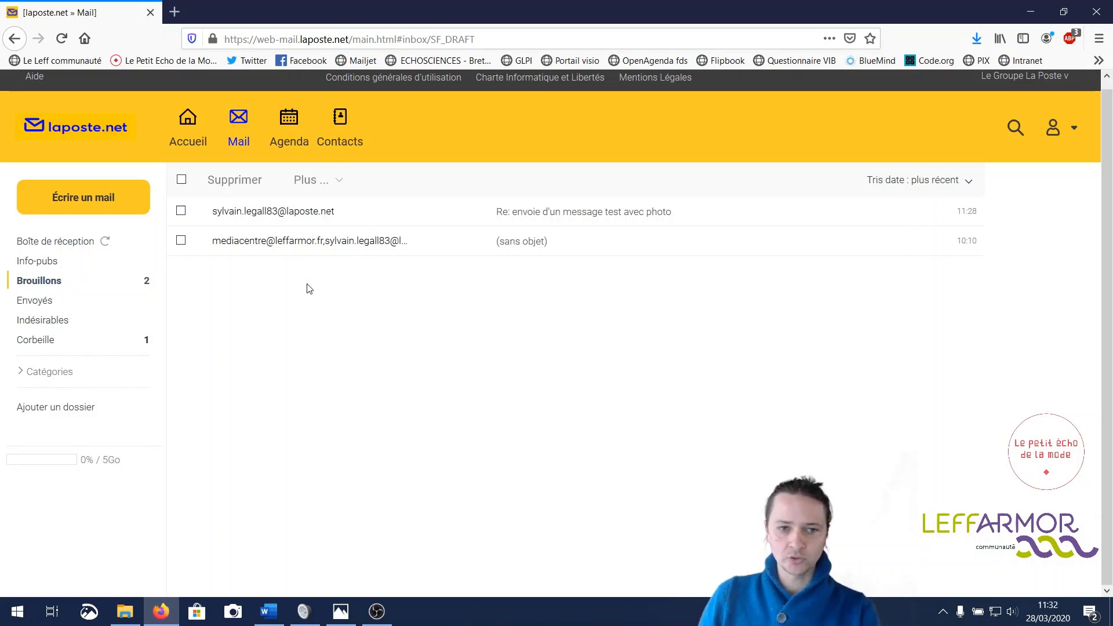
left_click(349, 243)
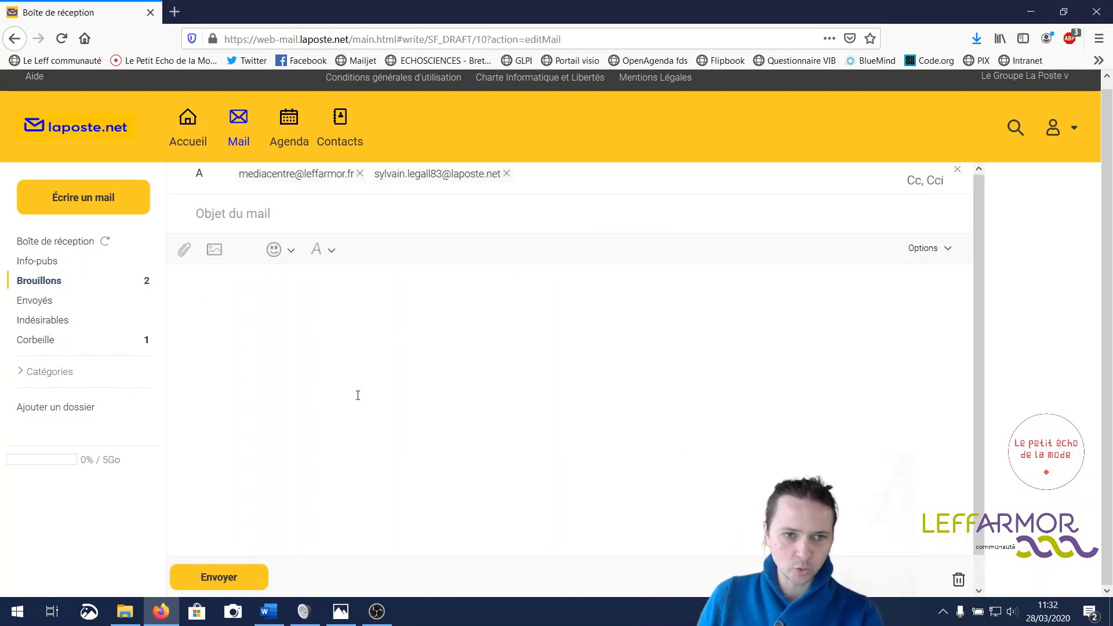
left_click(47, 283)
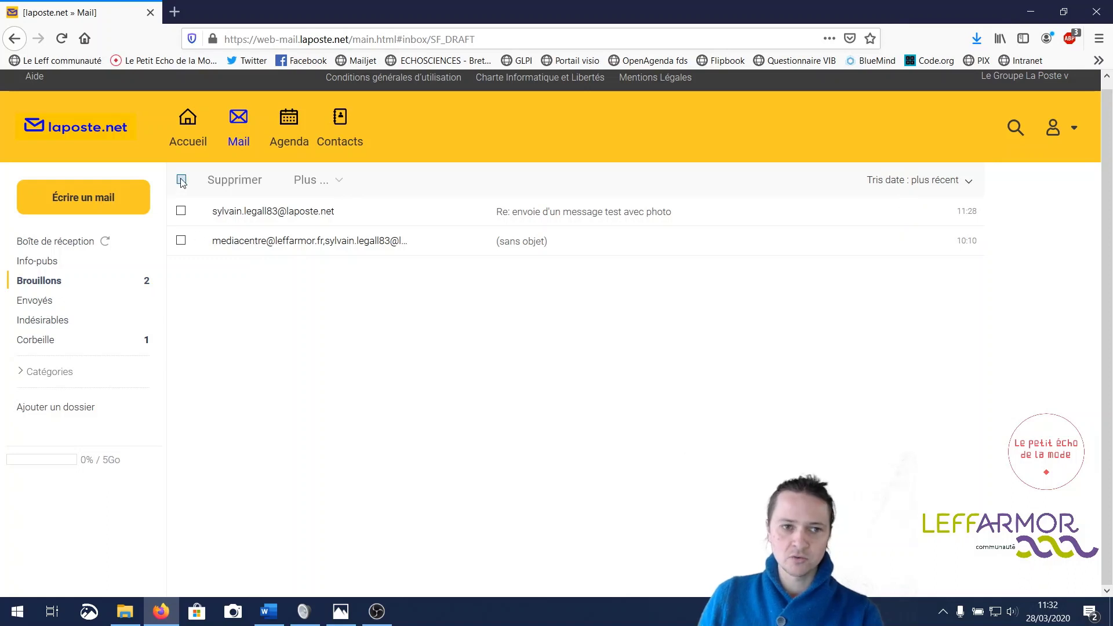
left_click(182, 180)
left_click(235, 180)
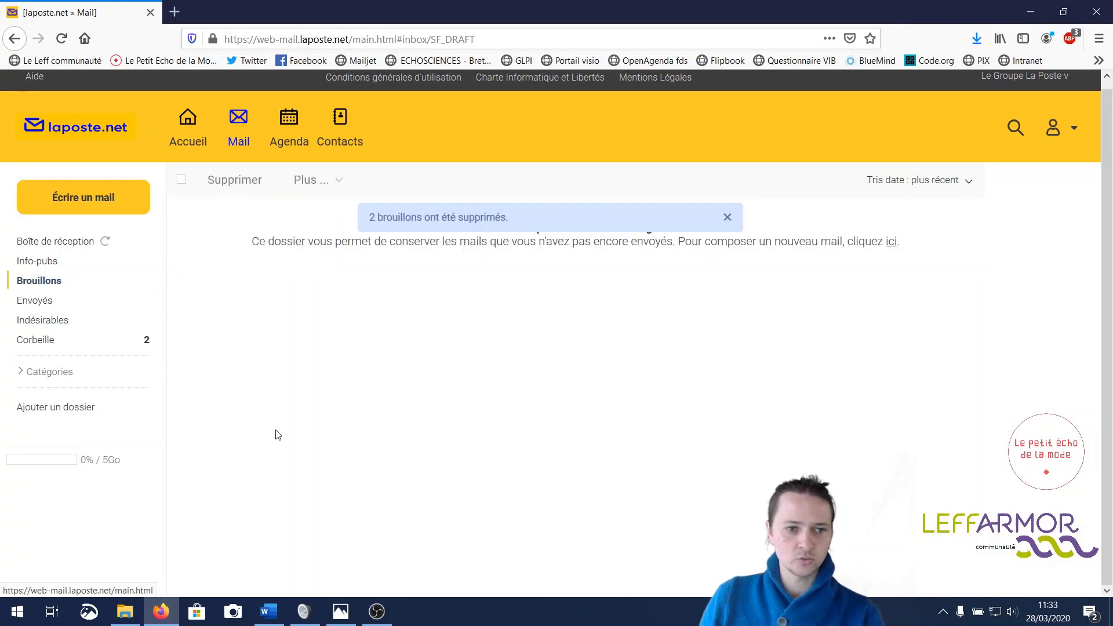
left_click(43, 302)
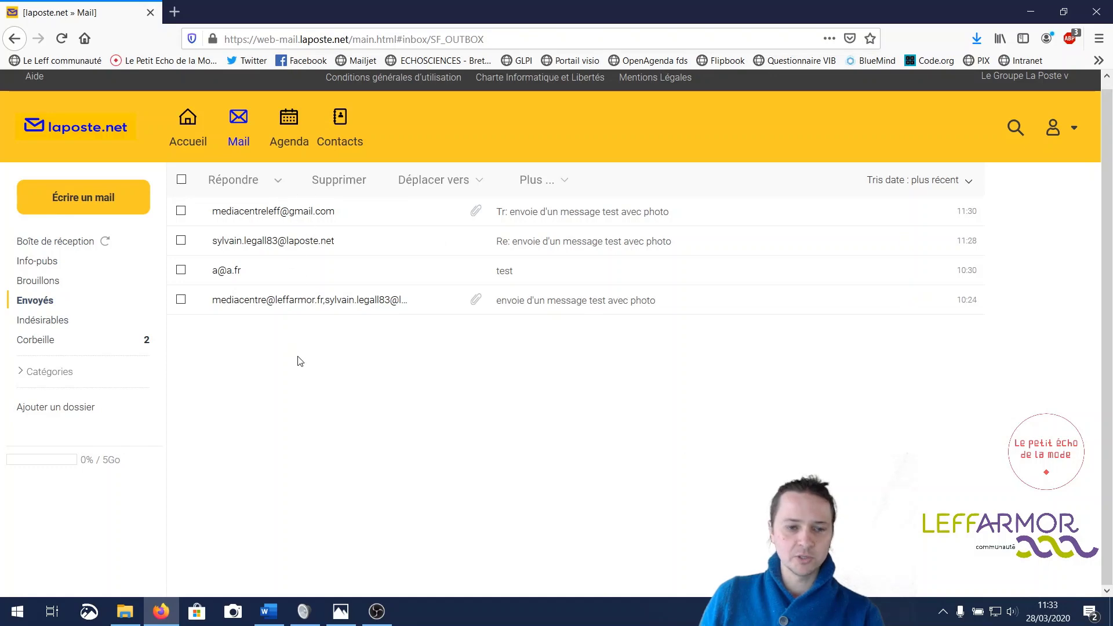
- Delete all four sent messages, including the forwarded photo test, then show Indésirables
left_click(318, 218)
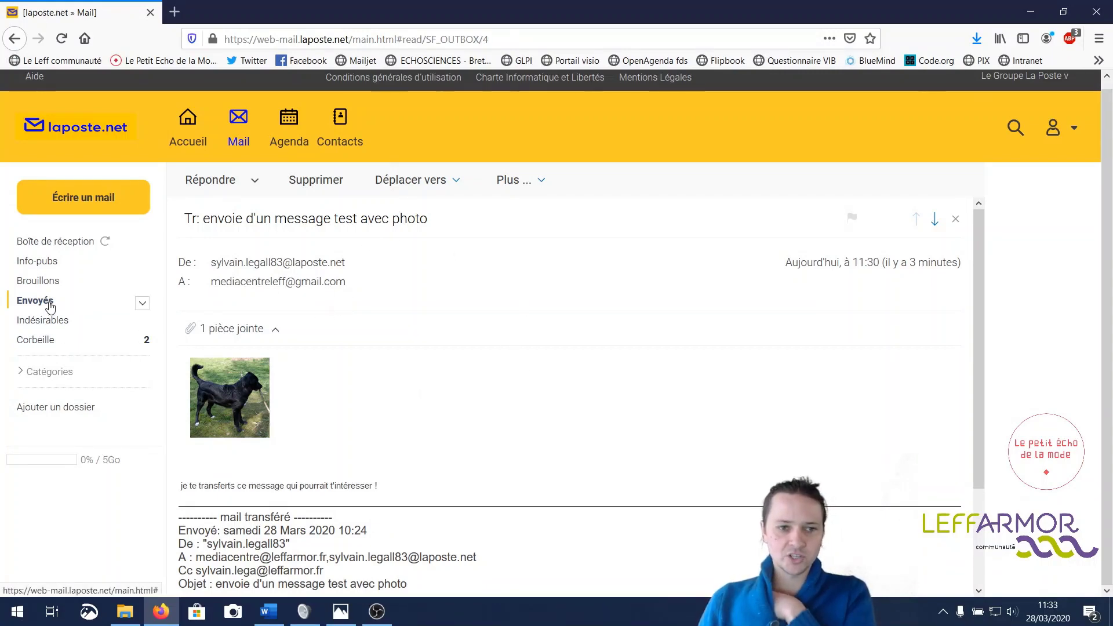
left_click(50, 304)
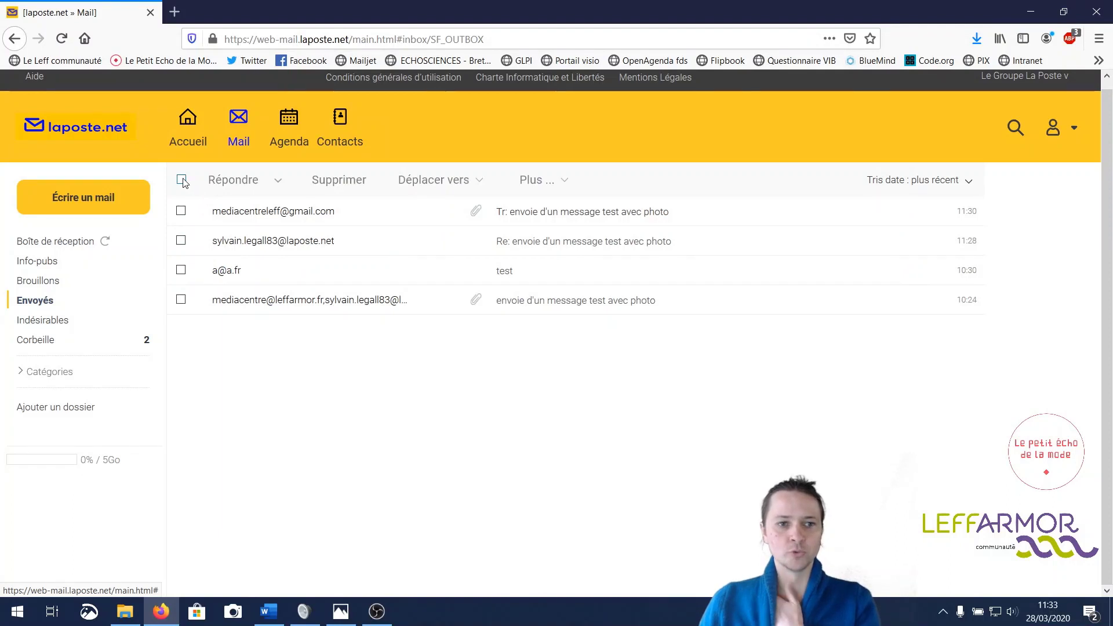
left_click(182, 180)
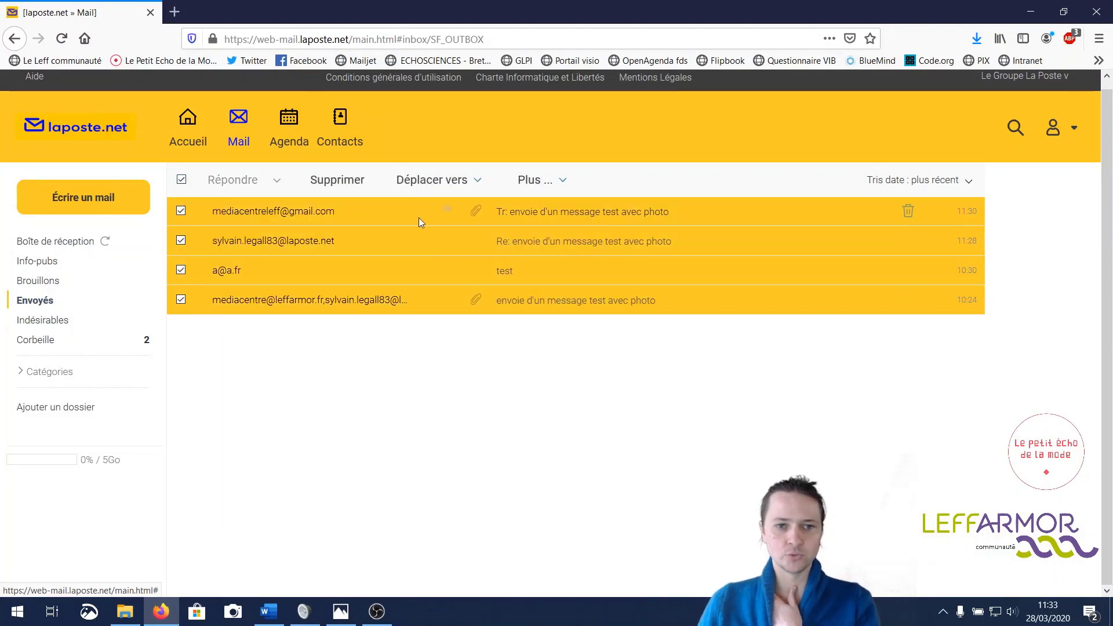
left_click(352, 182)
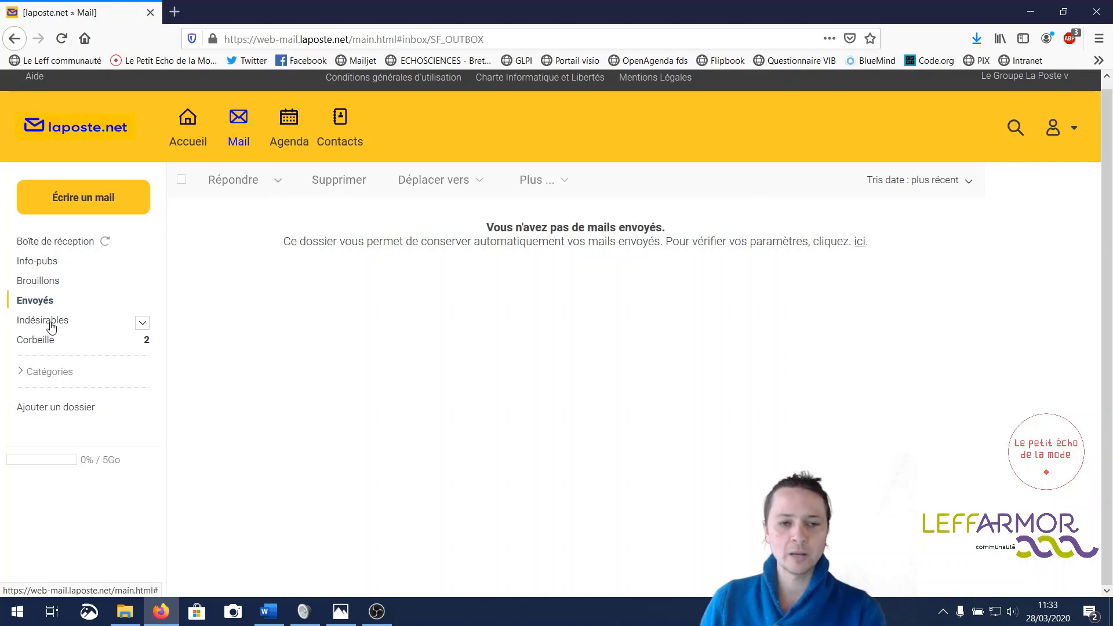
left_click(51, 328)
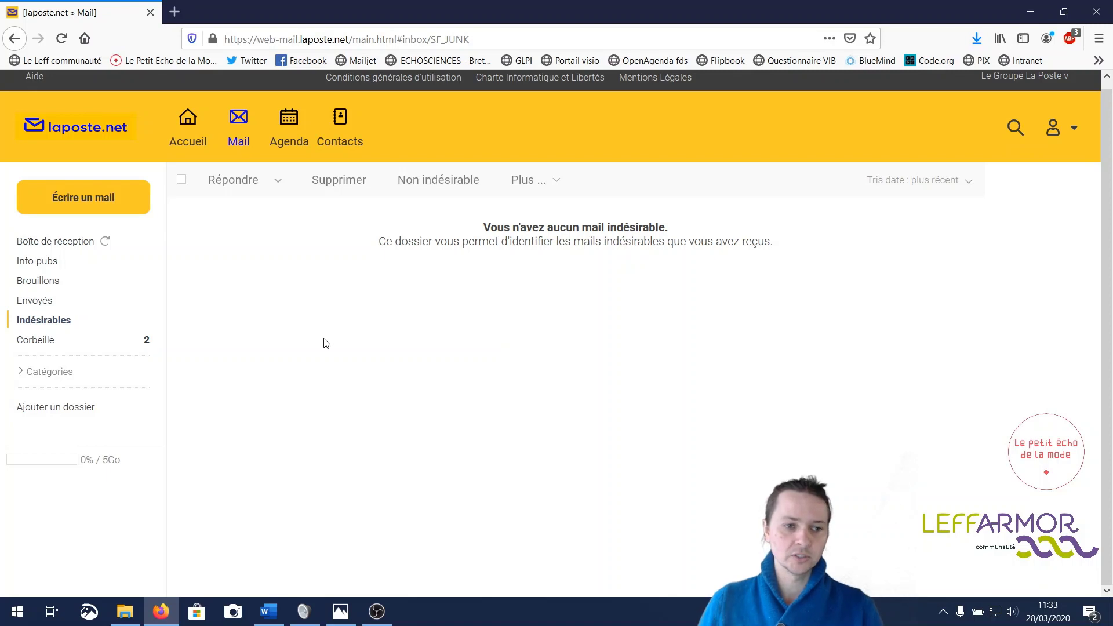
- Switch between Indésirables and Corbeille, ending on the trash with nine deleted messages
mouse_move(41, 346)
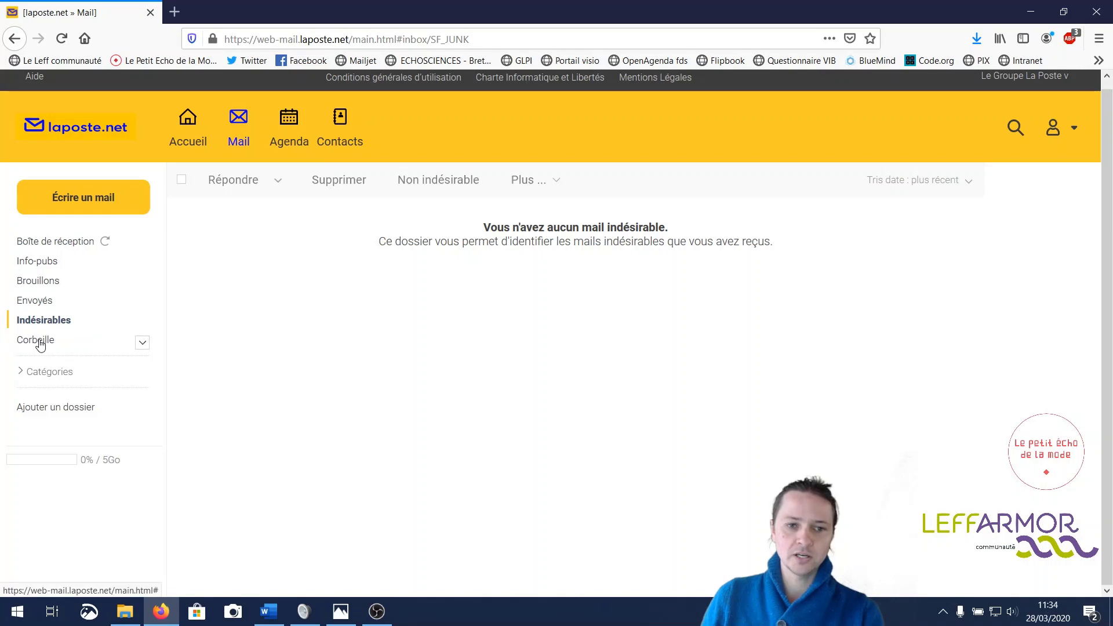
left_click(41, 345)
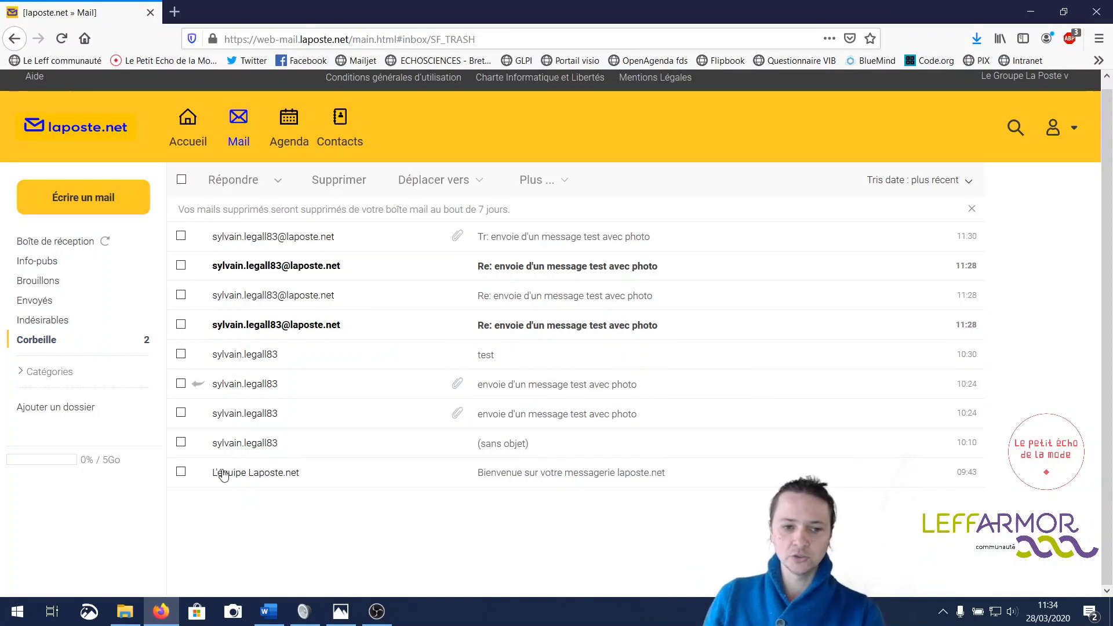
left_click(68, 324)
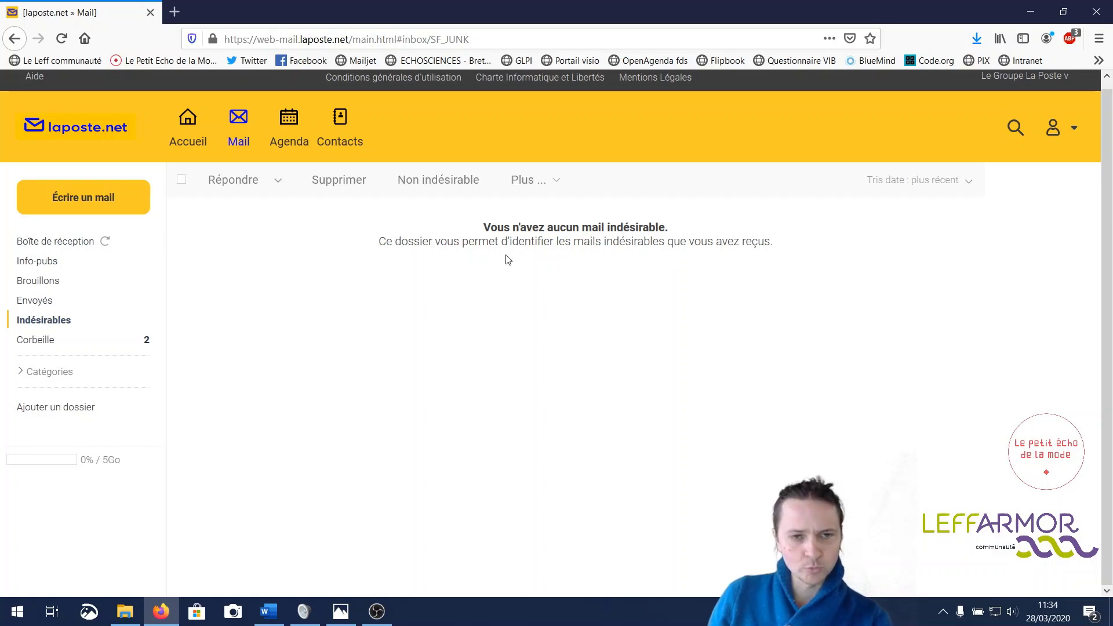
left_click(45, 344)
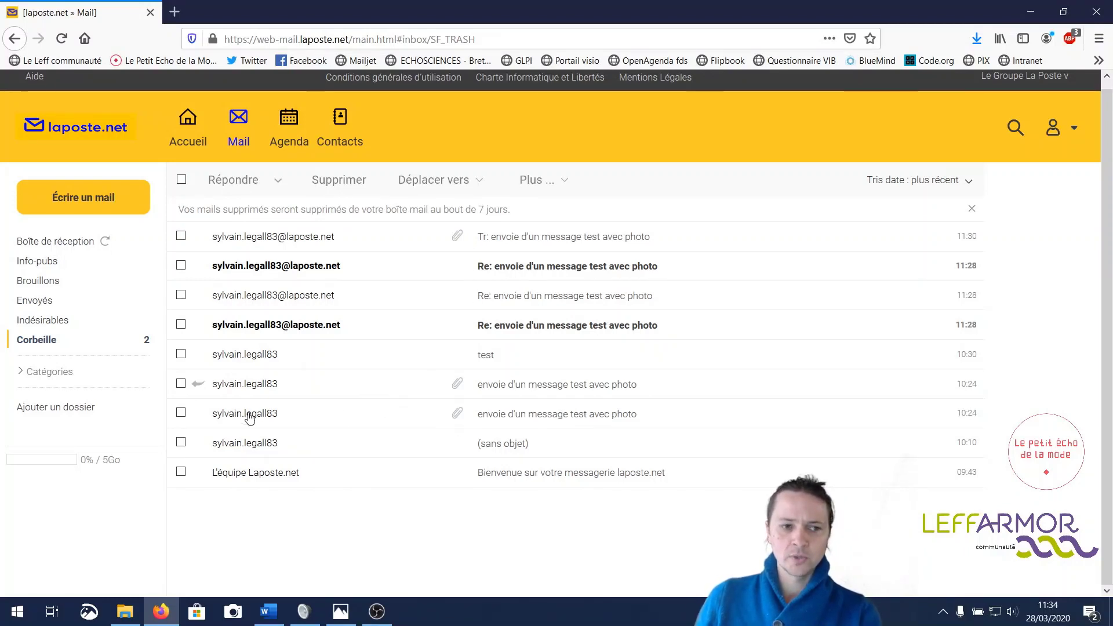
left_click(65, 323)
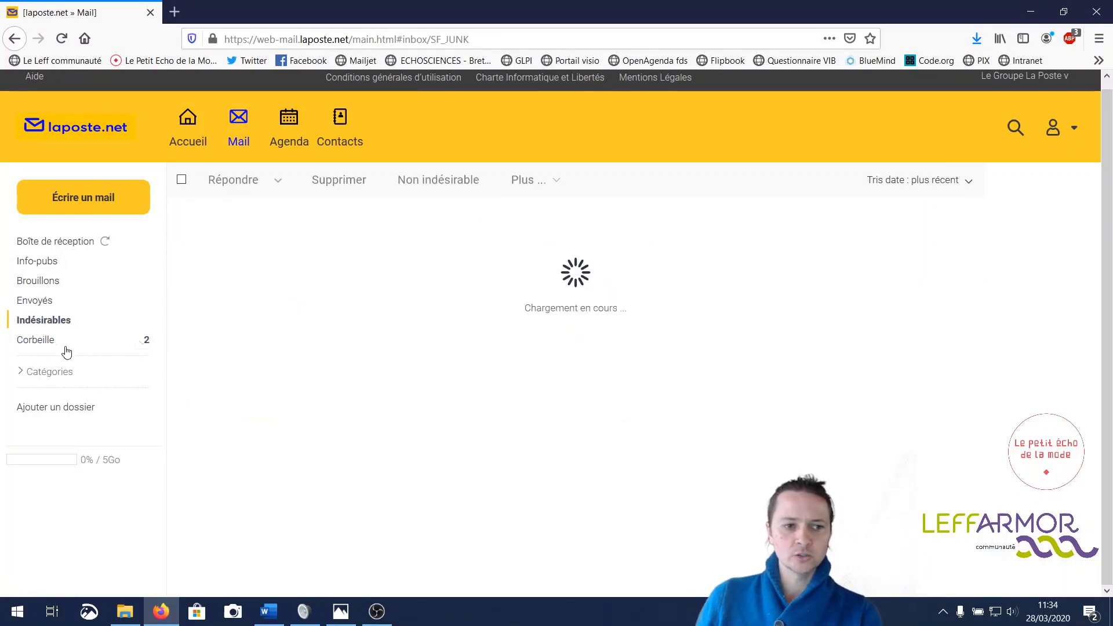
left_click(51, 344)
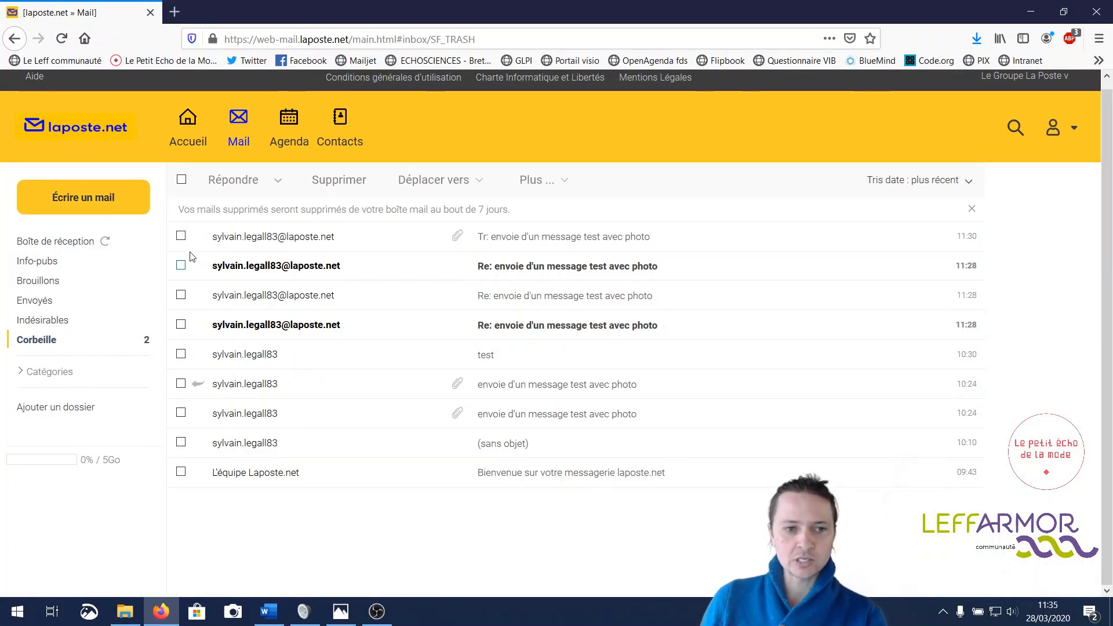
- Move 'Tr: envoie d'un message test avec photo' from the trash back to Boîte de réception
left_click(181, 236)
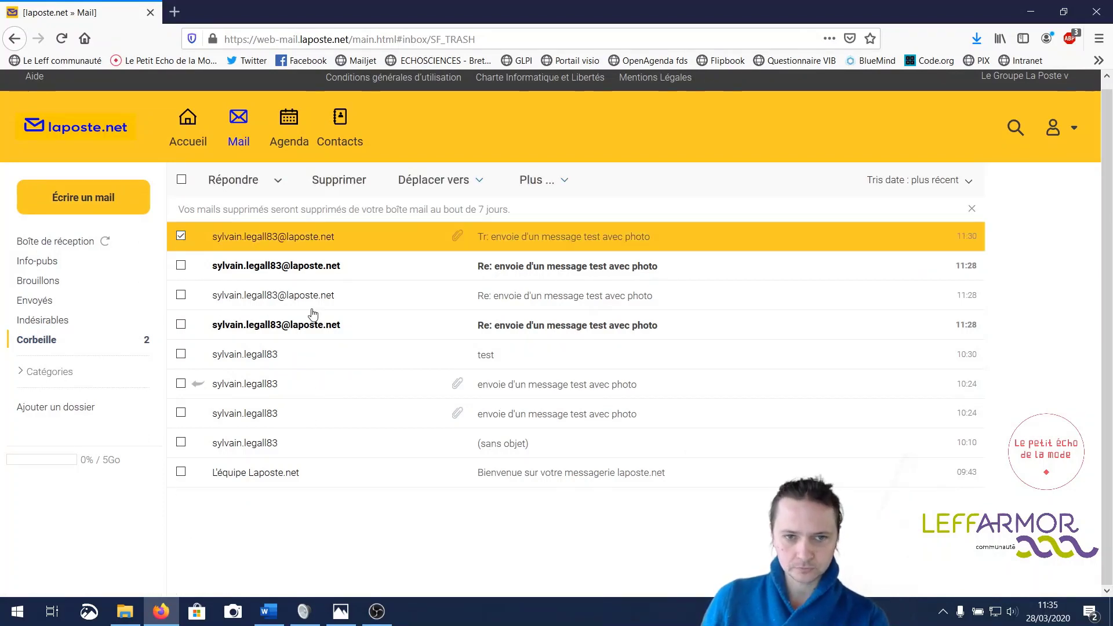
left_click(476, 184)
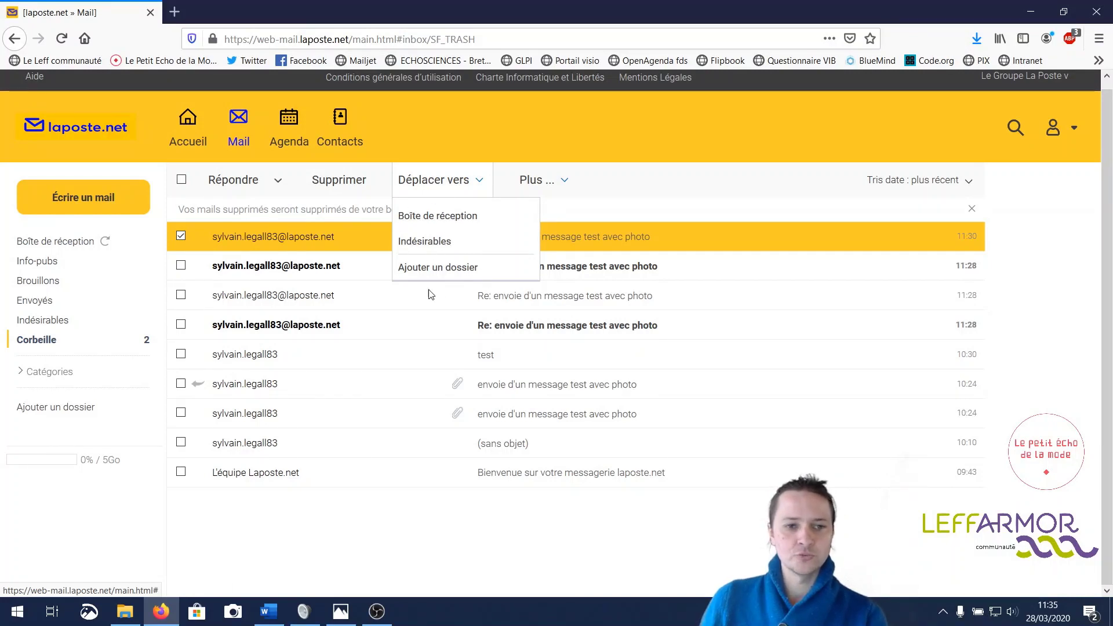
left_click(456, 217)
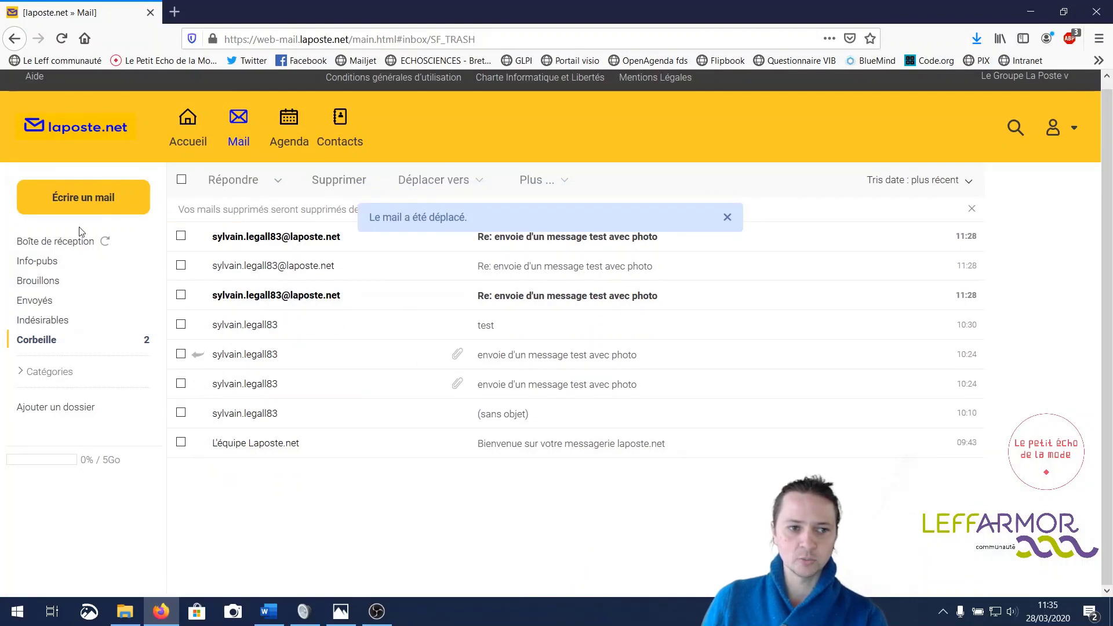
left_click(79, 246)
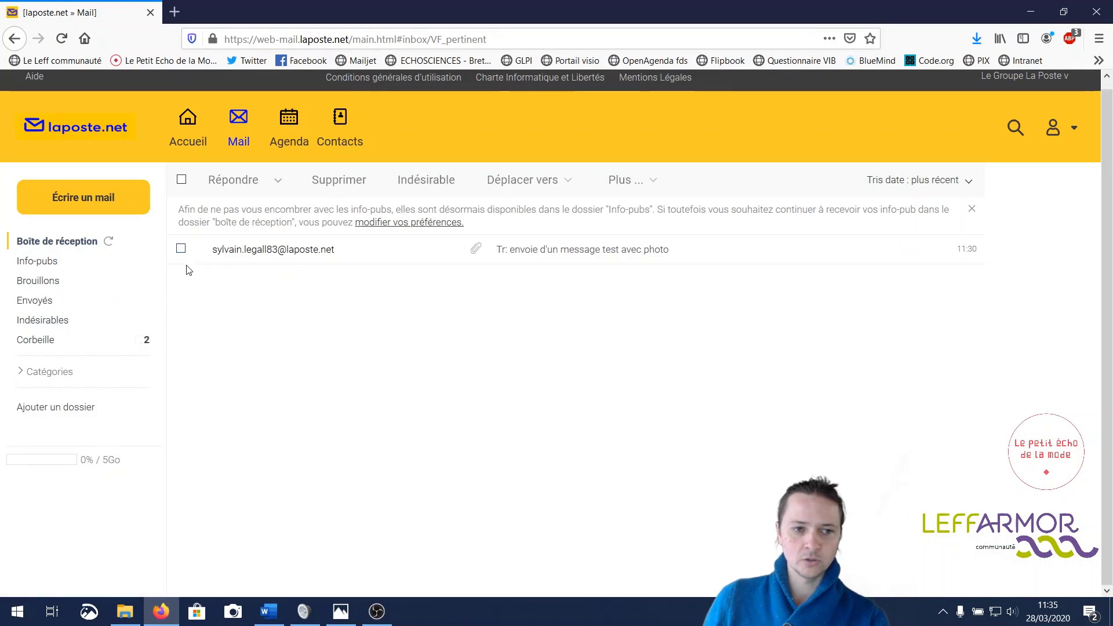
- Send the forwarded photo message to junk, then mark it Non indésirable to restore it to the inbox
left_click(181, 248)
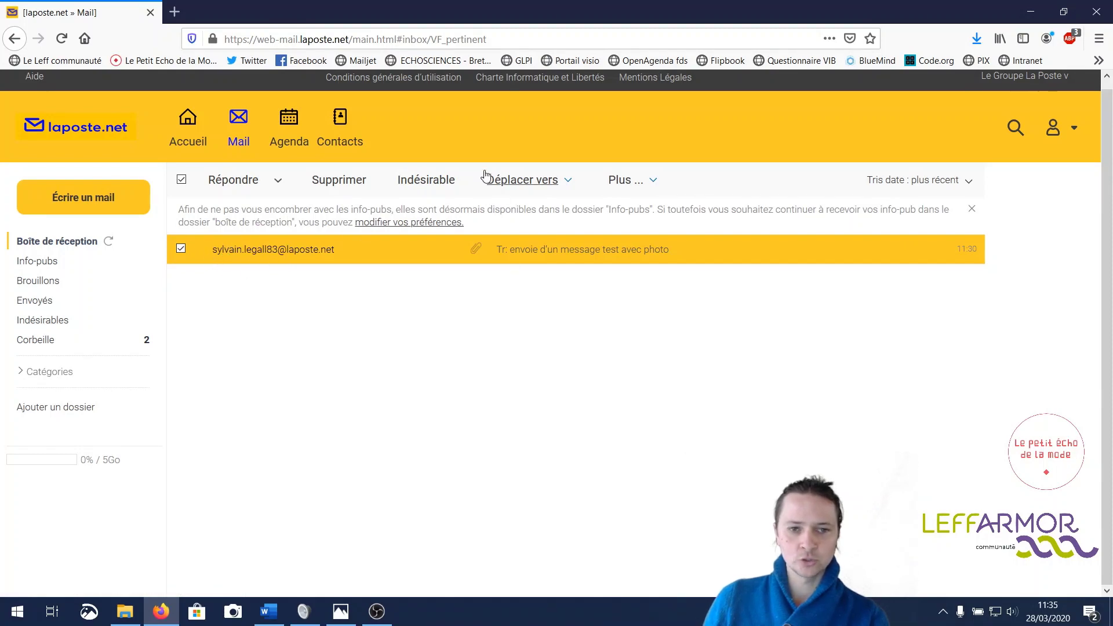
left_click(557, 189)
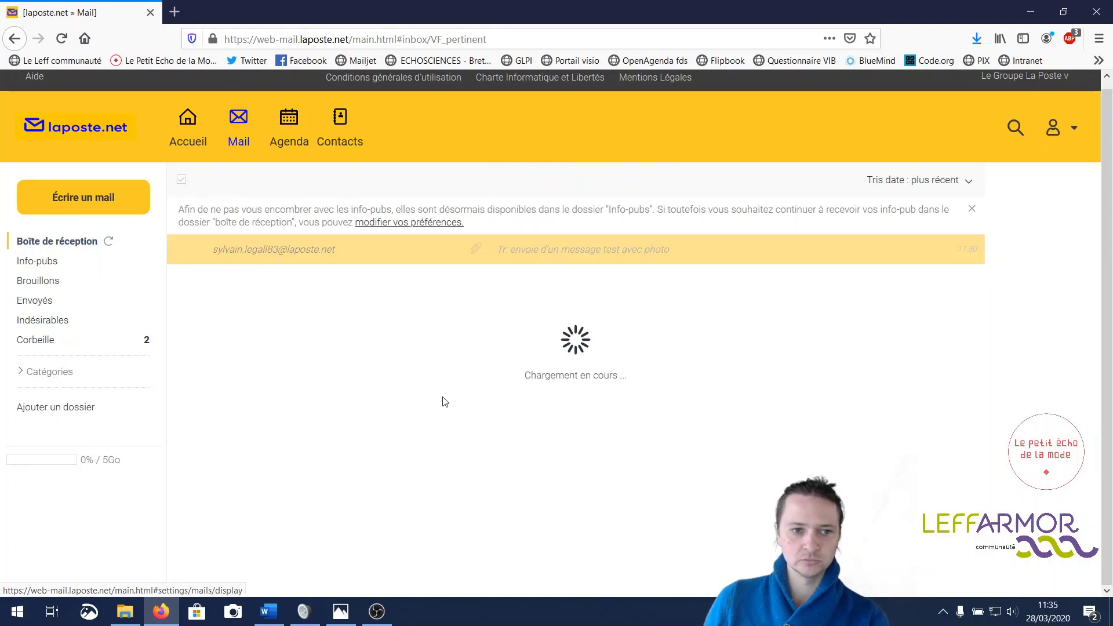
left_click(57, 320)
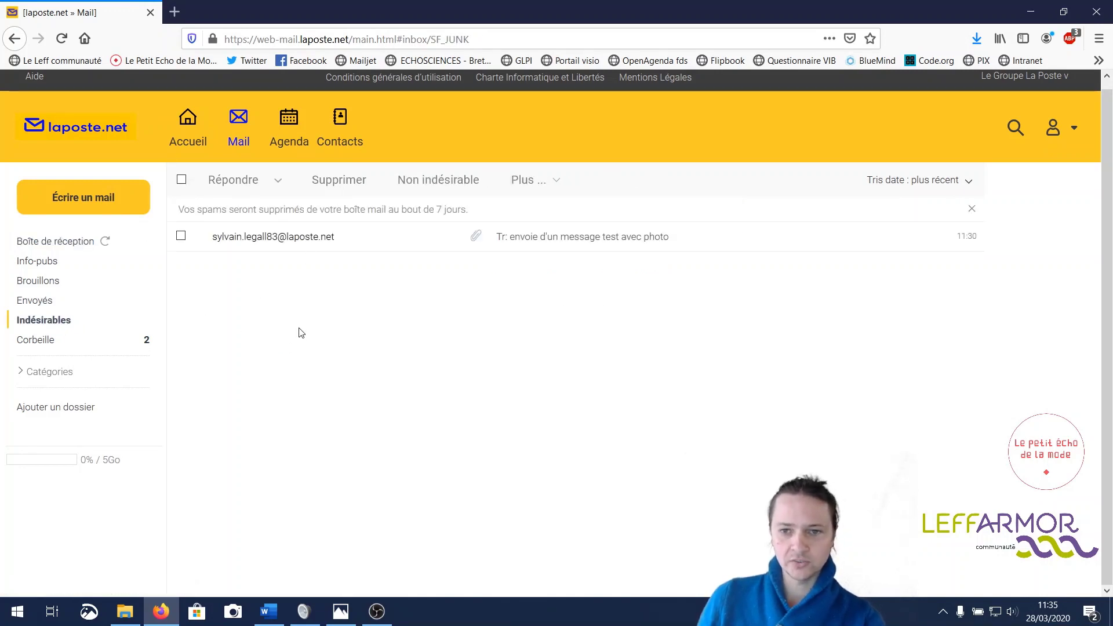
left_click(181, 236)
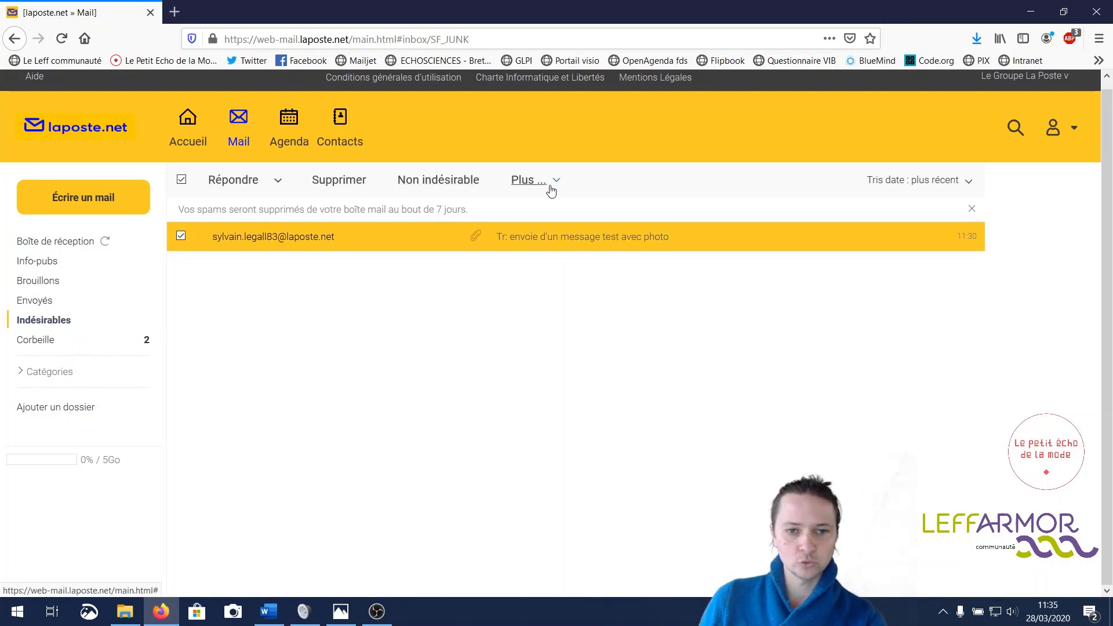
left_click(464, 182)
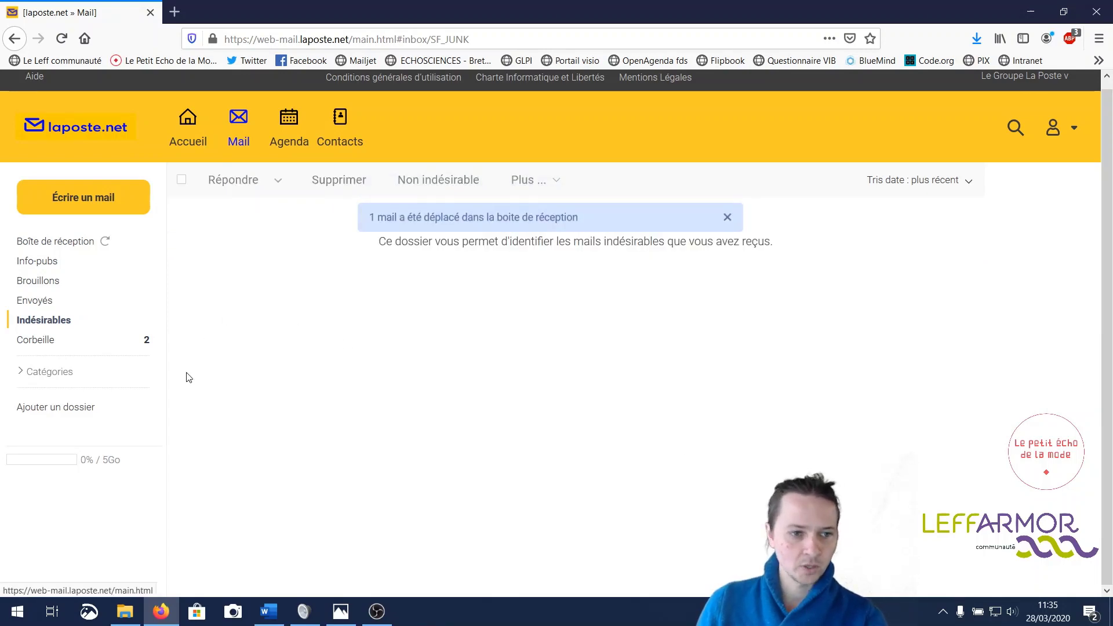
left_click(70, 347)
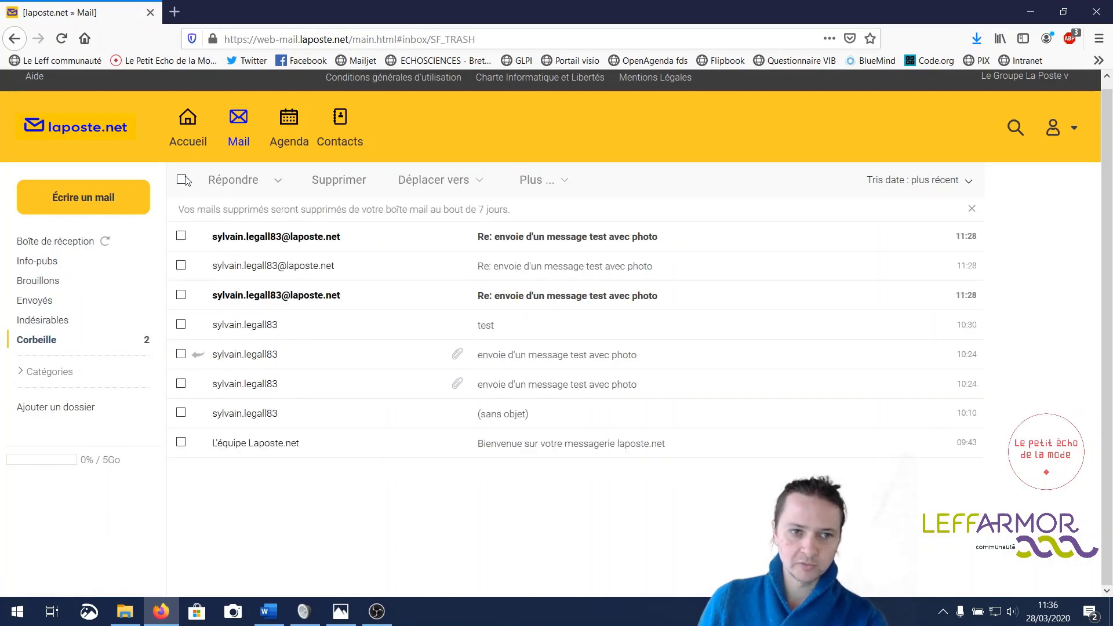
- Permanently delete all eight trash messages, confirming with Oui
left_click(182, 180)
left_click(329, 185)
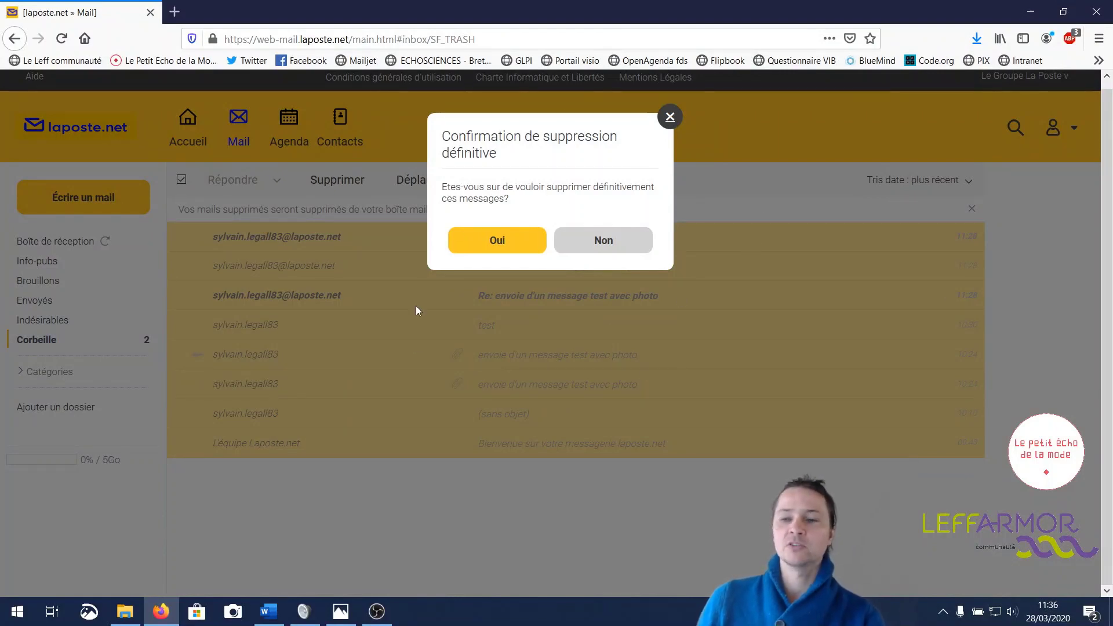
left_click(497, 240)
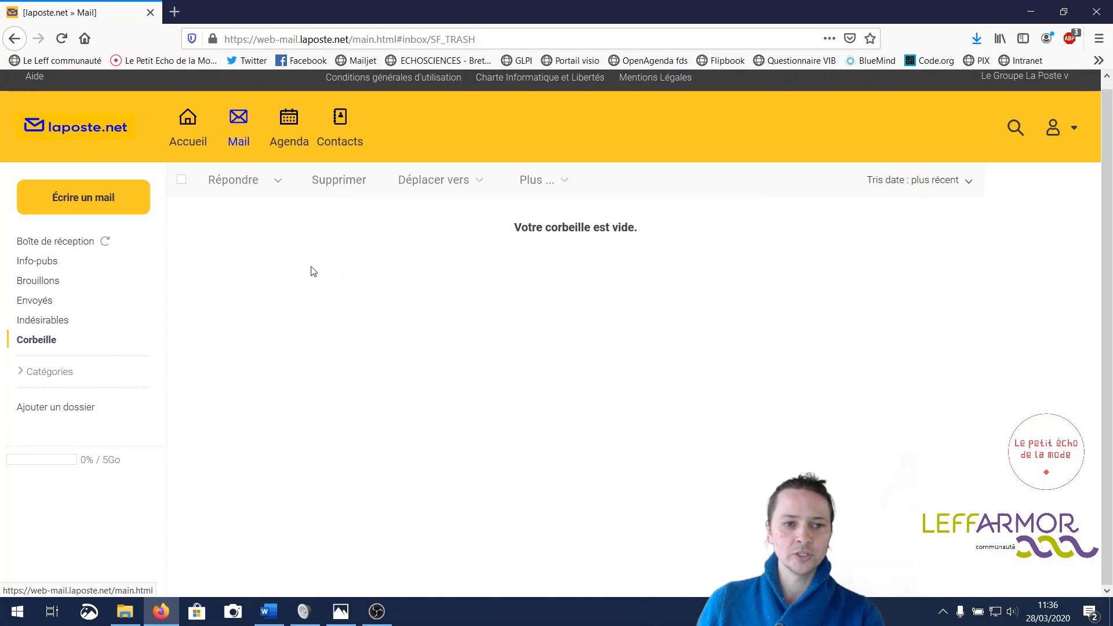
left_click(118, 210)
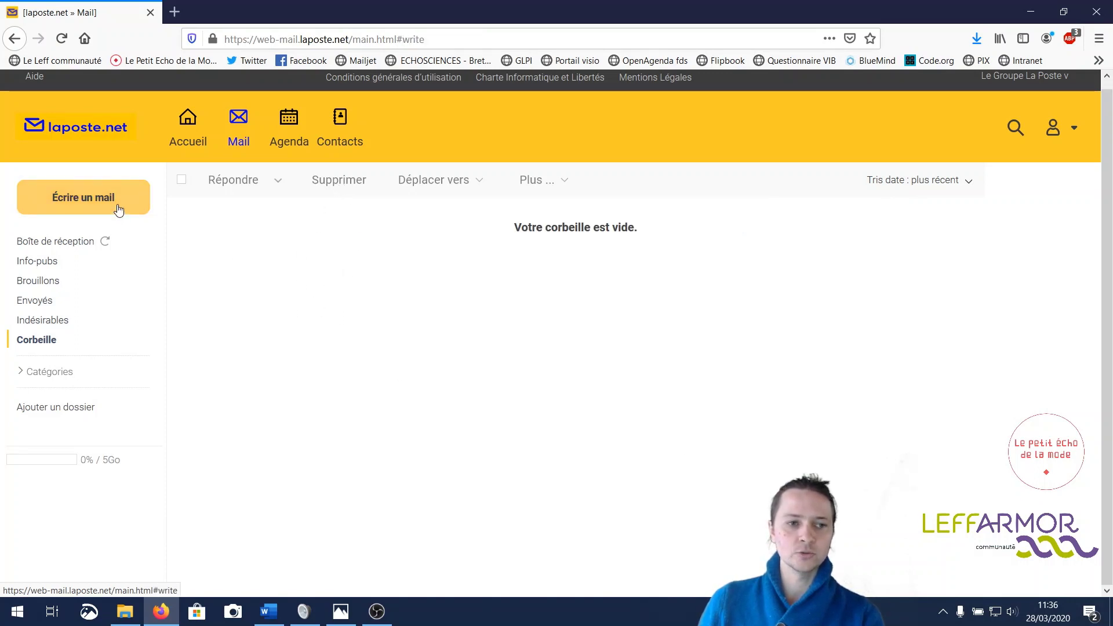
type("me")
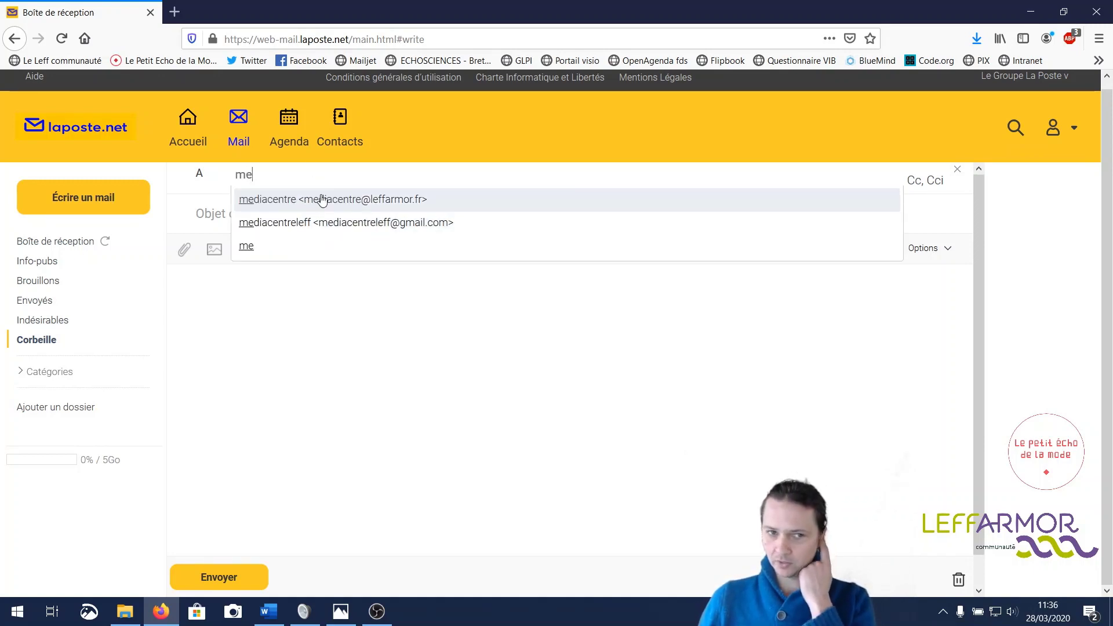
left_click(346, 378)
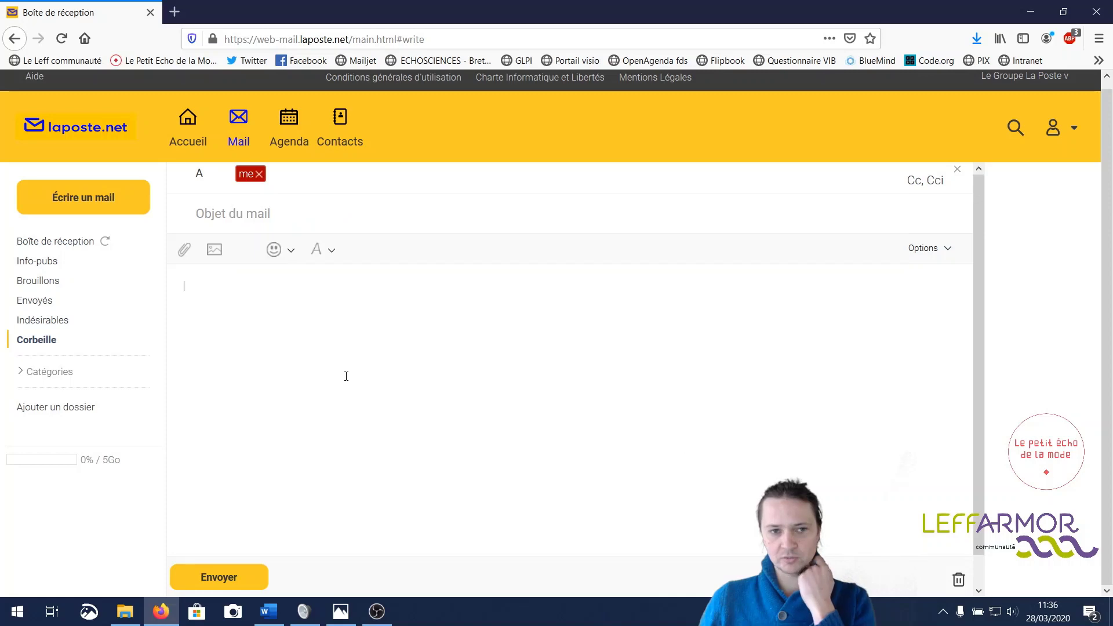
left_click(337, 129)
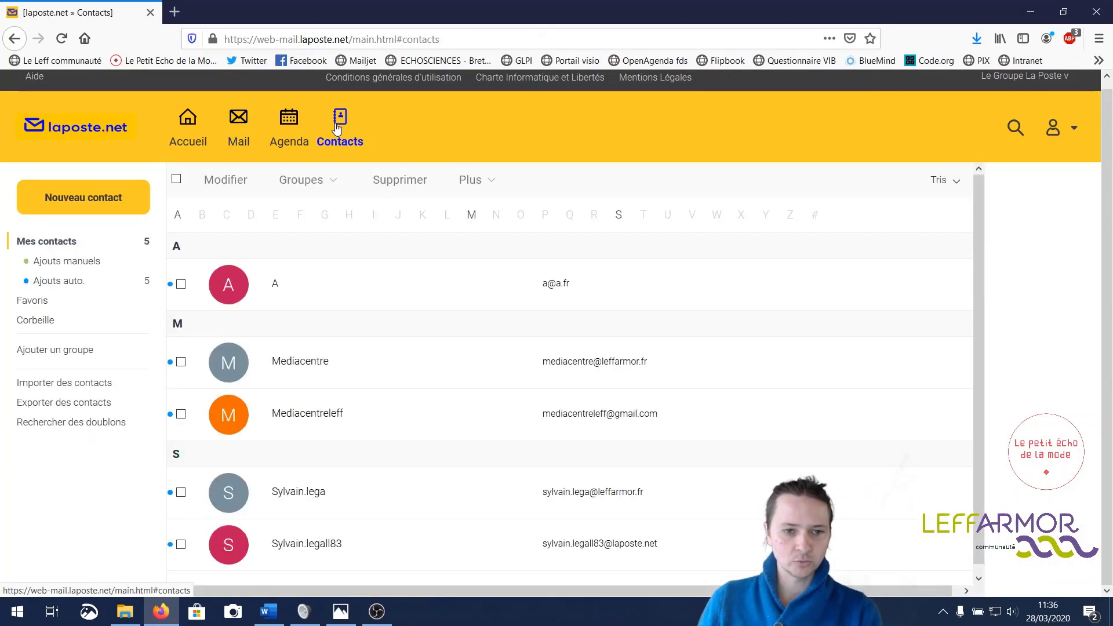
scroll(354, 295, "down", 1)
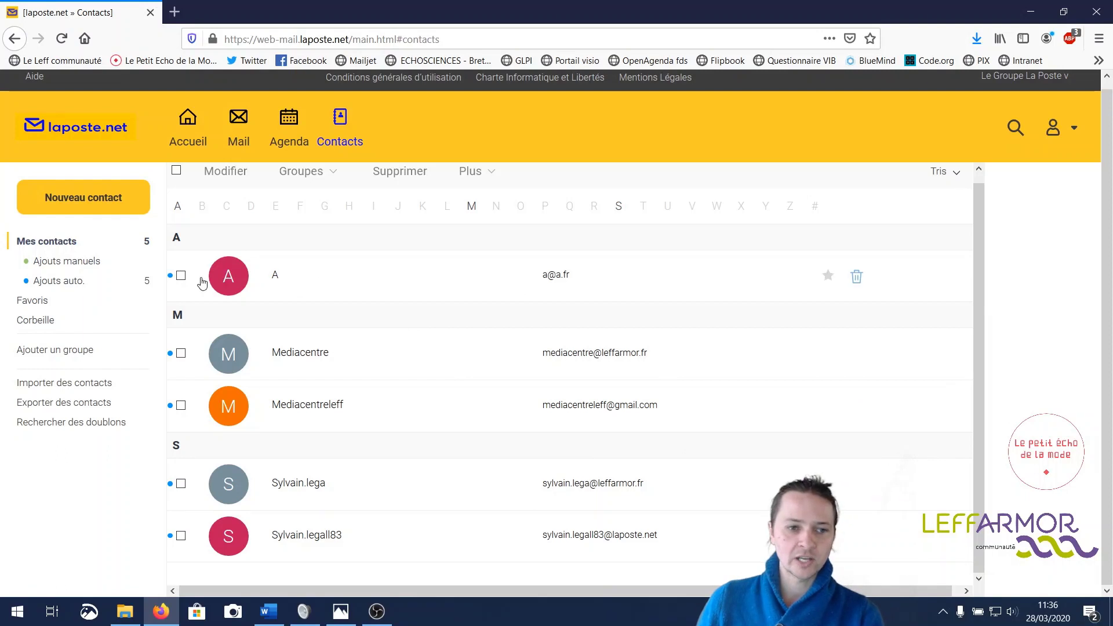
left_click(181, 276)
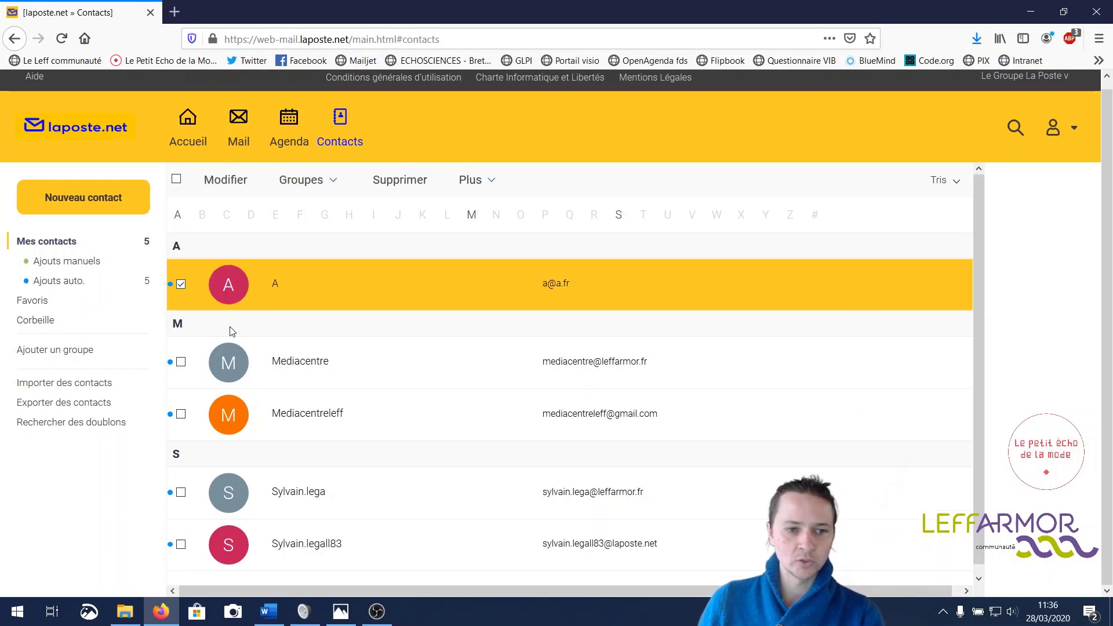
left_click(180, 493)
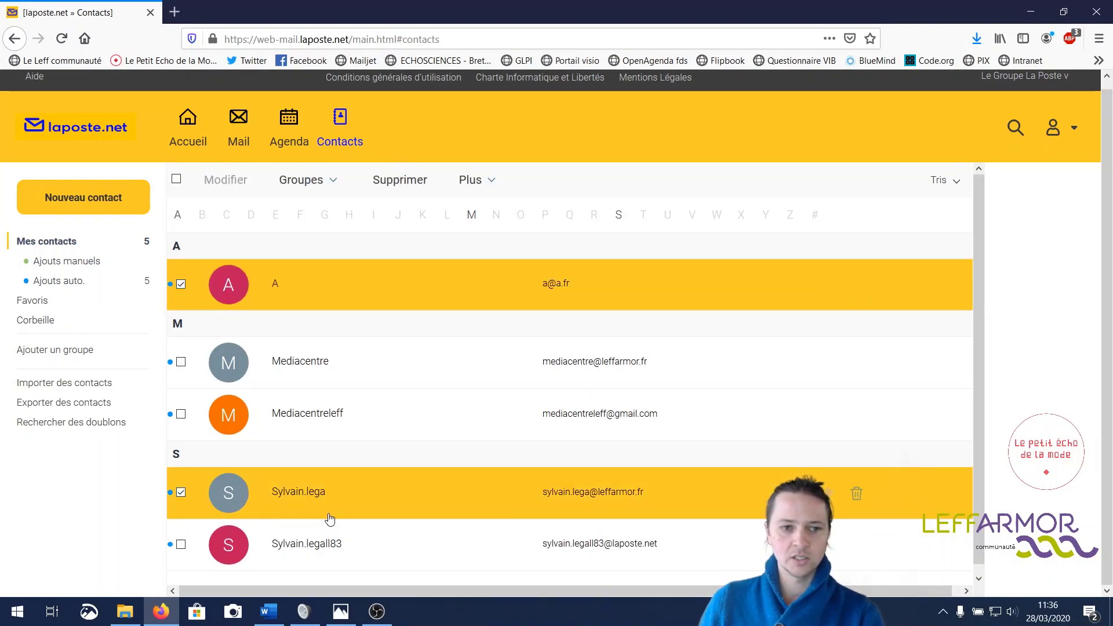
left_click(407, 181)
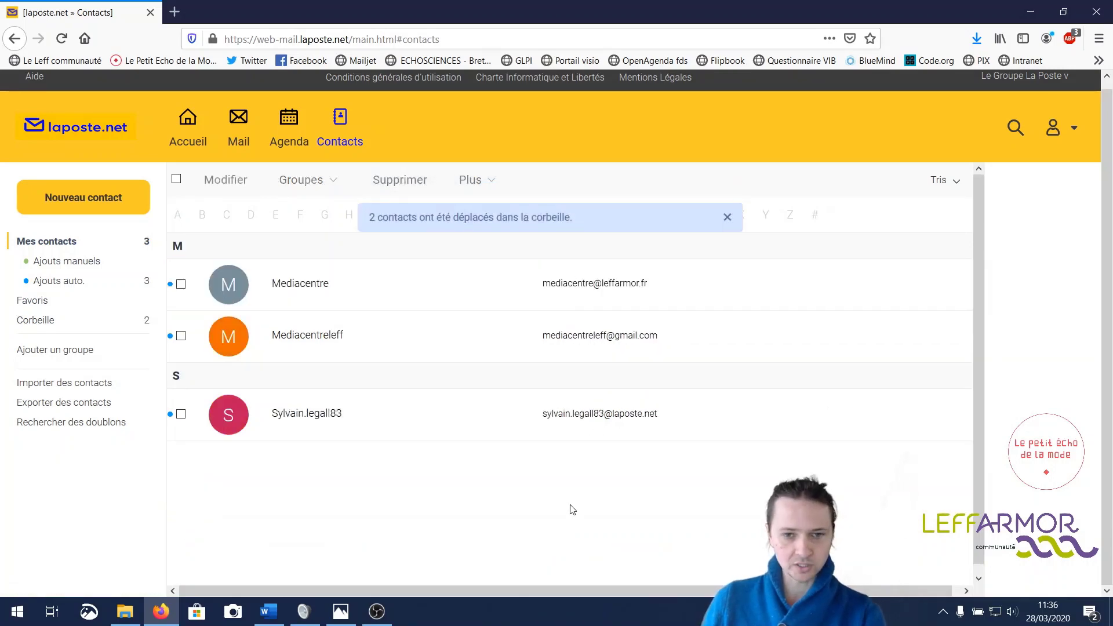
left_click(101, 200)
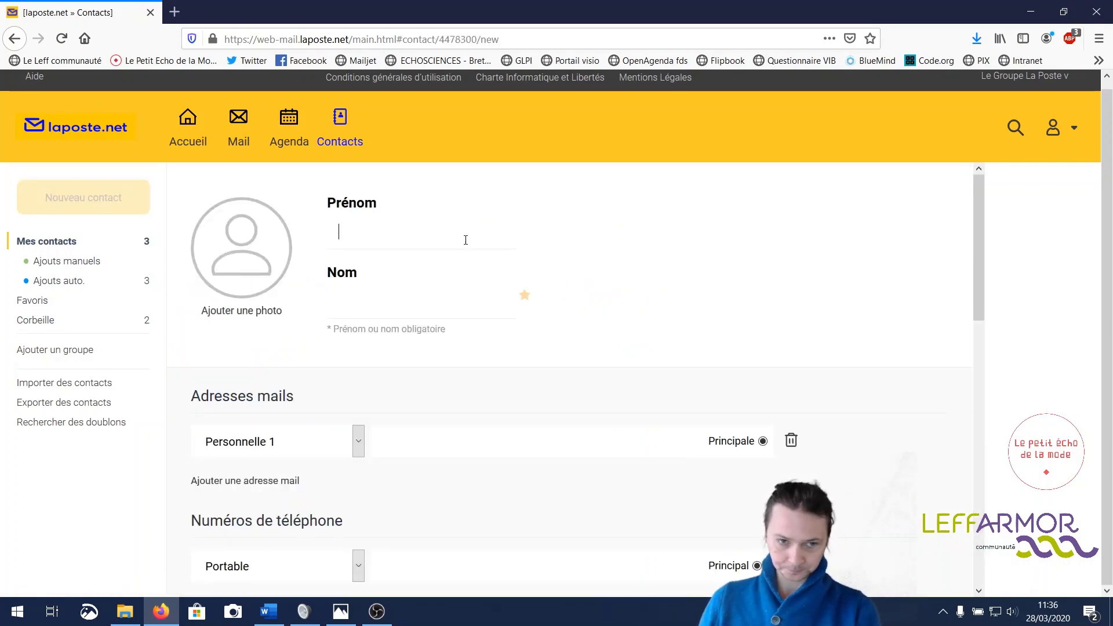
scroll(437, 229, "down", 3)
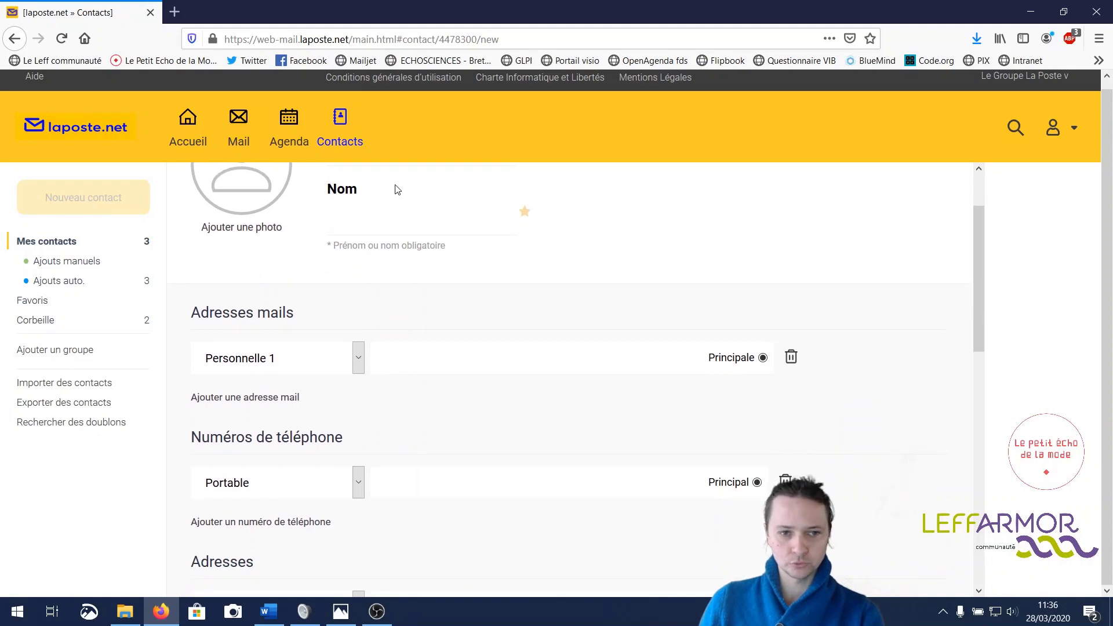
scroll(397, 190, "up", 3)
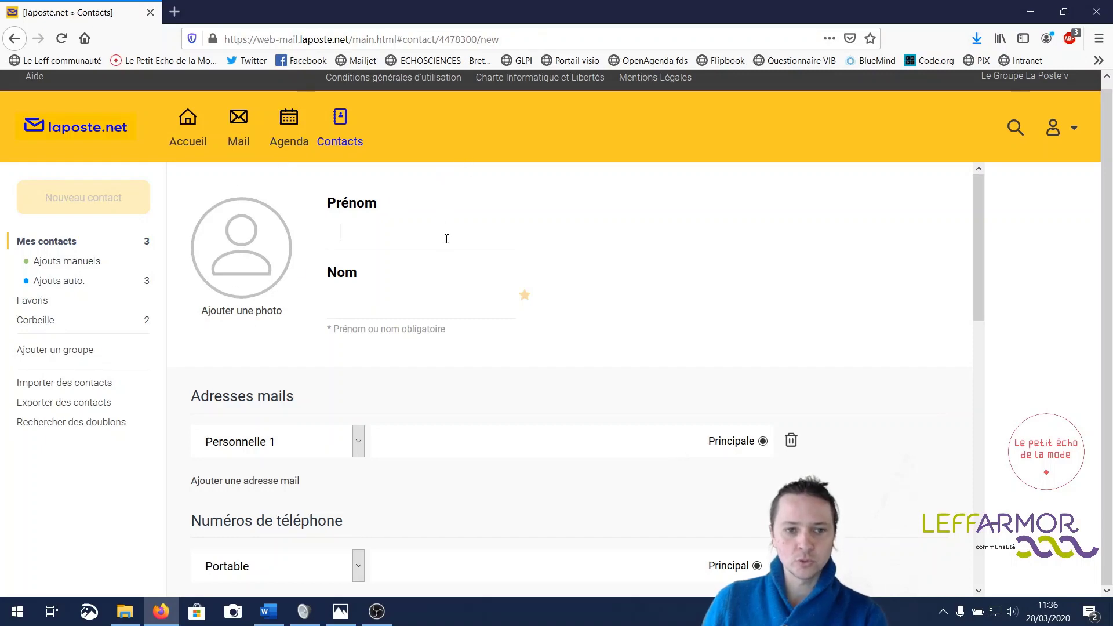
scroll(569, 387, "down", 3)
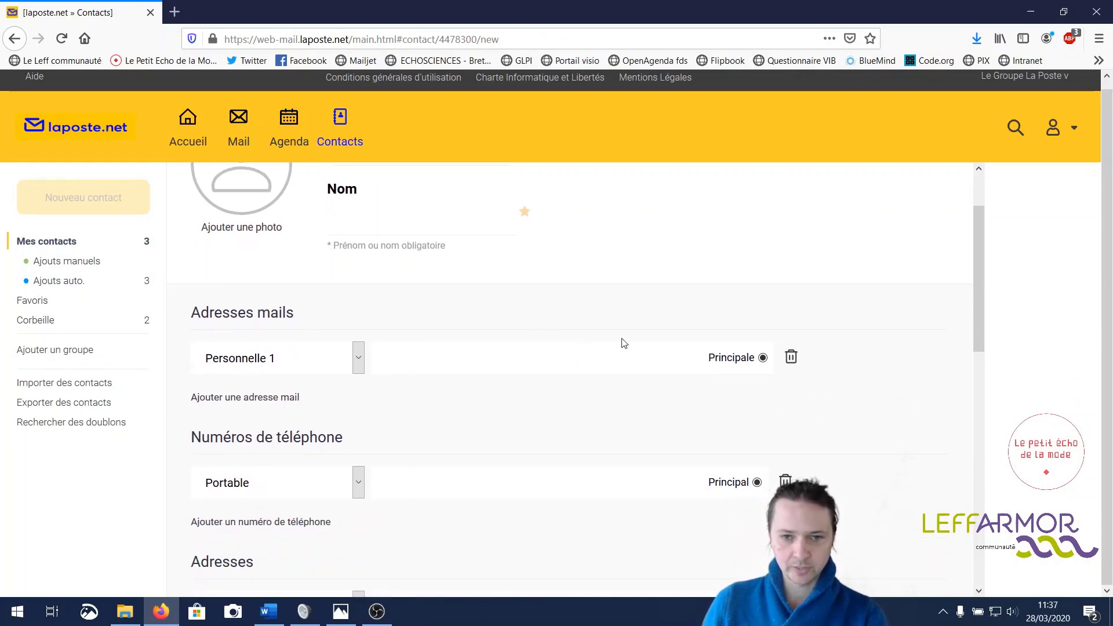
scroll(603, 340, "up", 3)
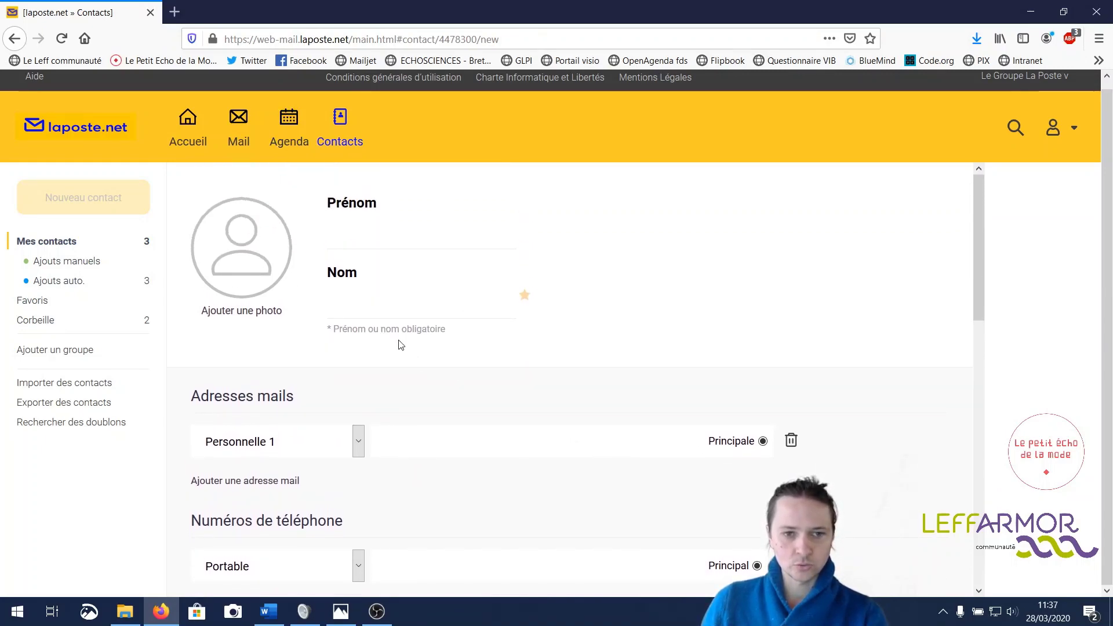
scroll(538, 353, "down", 6)
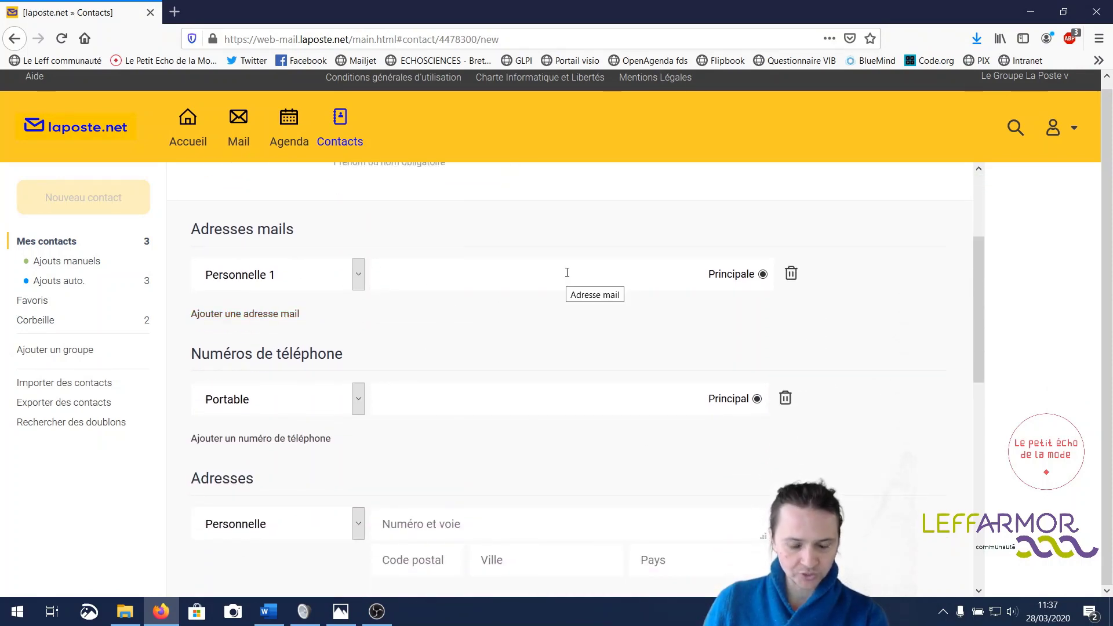
scroll(567, 272, "down", 3)
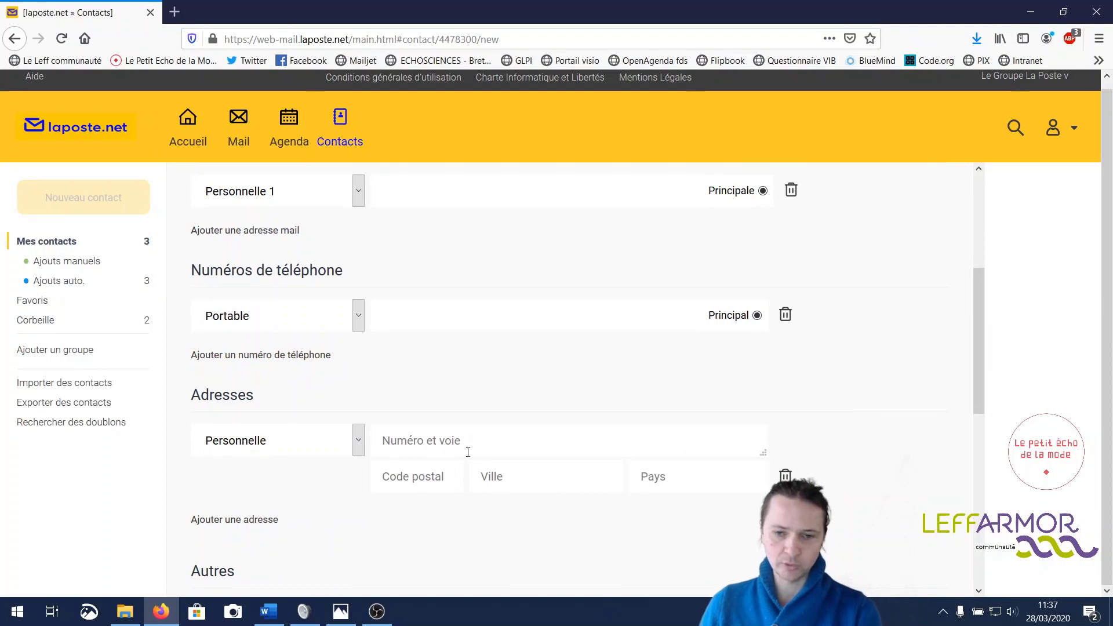
scroll(458, 458, "down", 9)
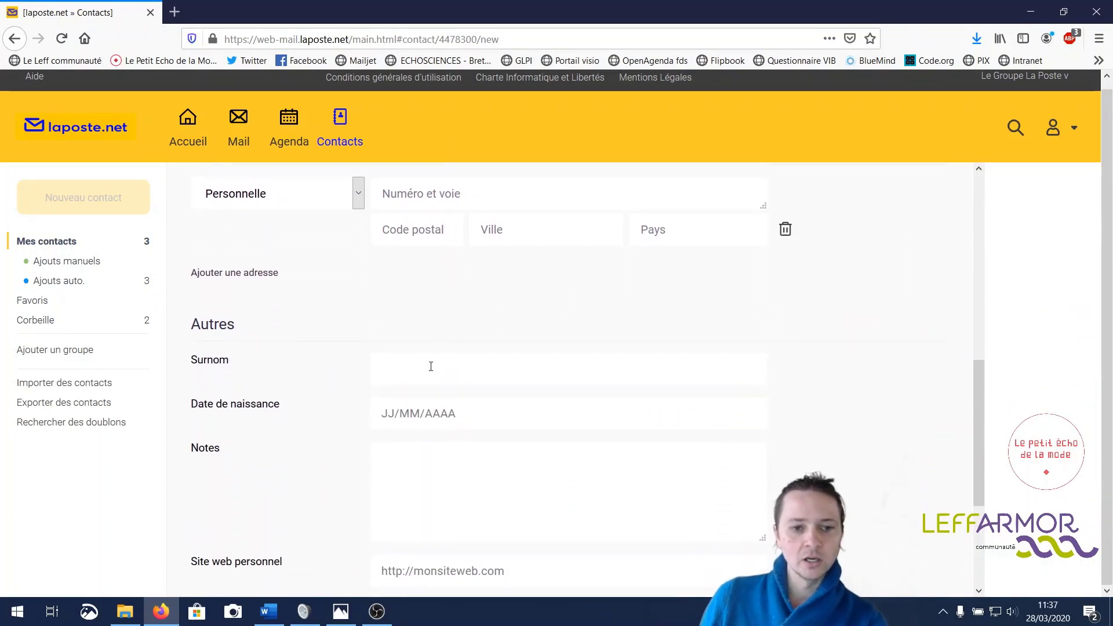
scroll(431, 366, "down", 8)
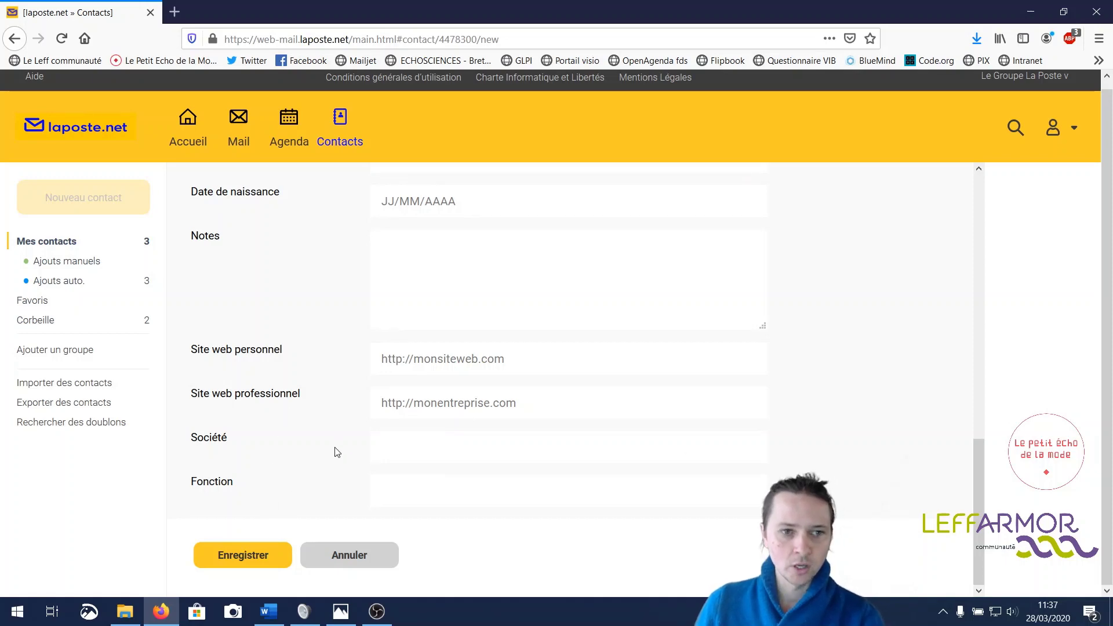
scroll(336, 452, "up", 7)
scroll(337, 452, "up", 20)
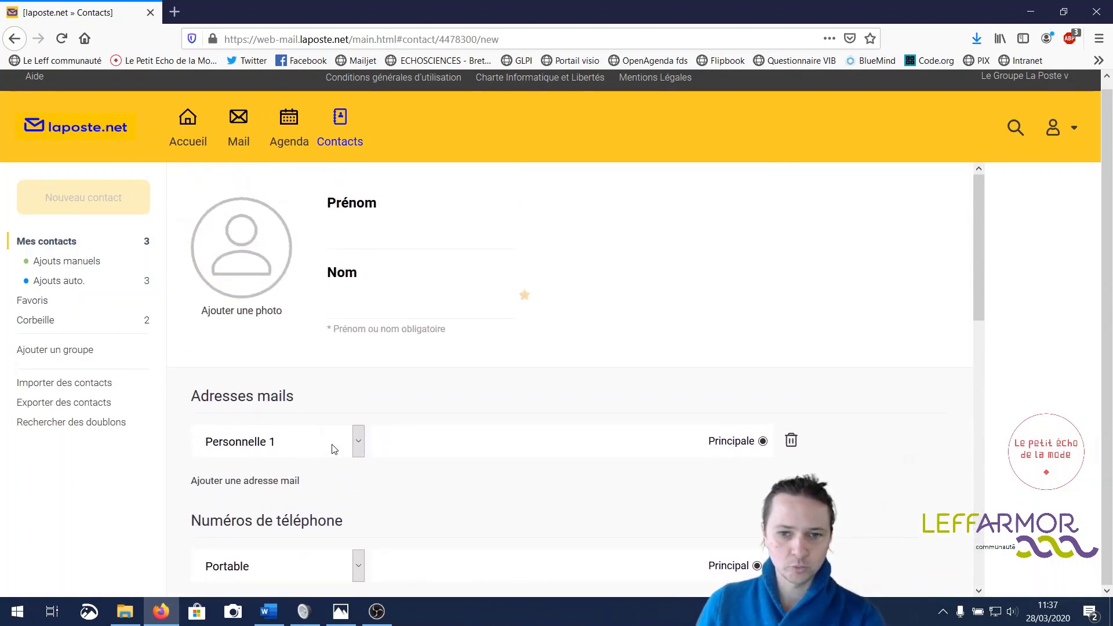
scroll(334, 449, "down", 15)
scroll(335, 449, "down", 12)
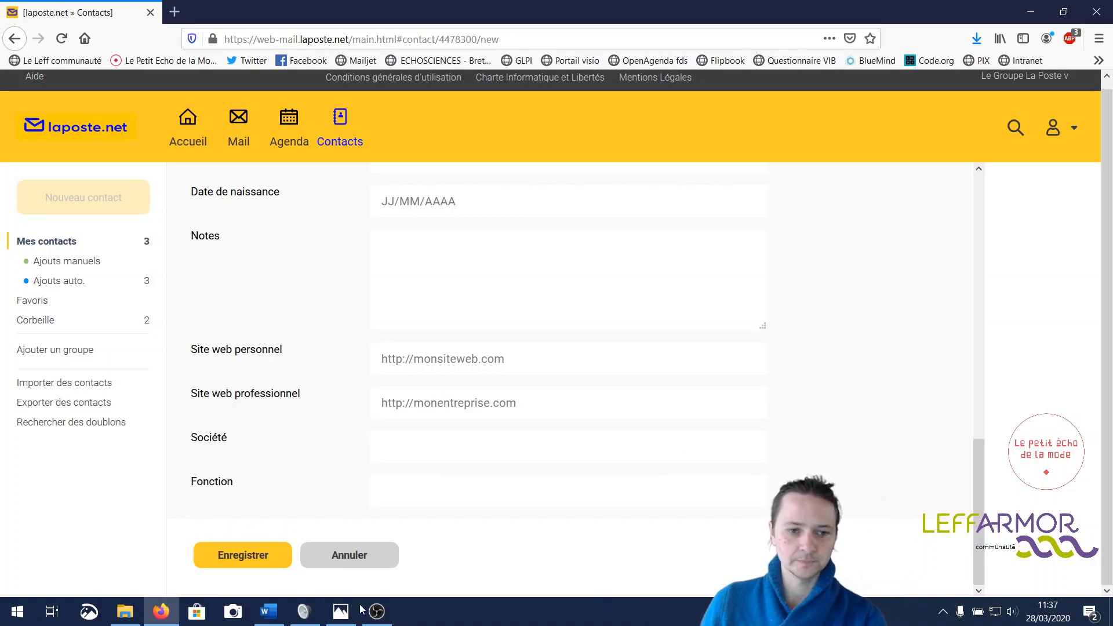
left_click(367, 556)
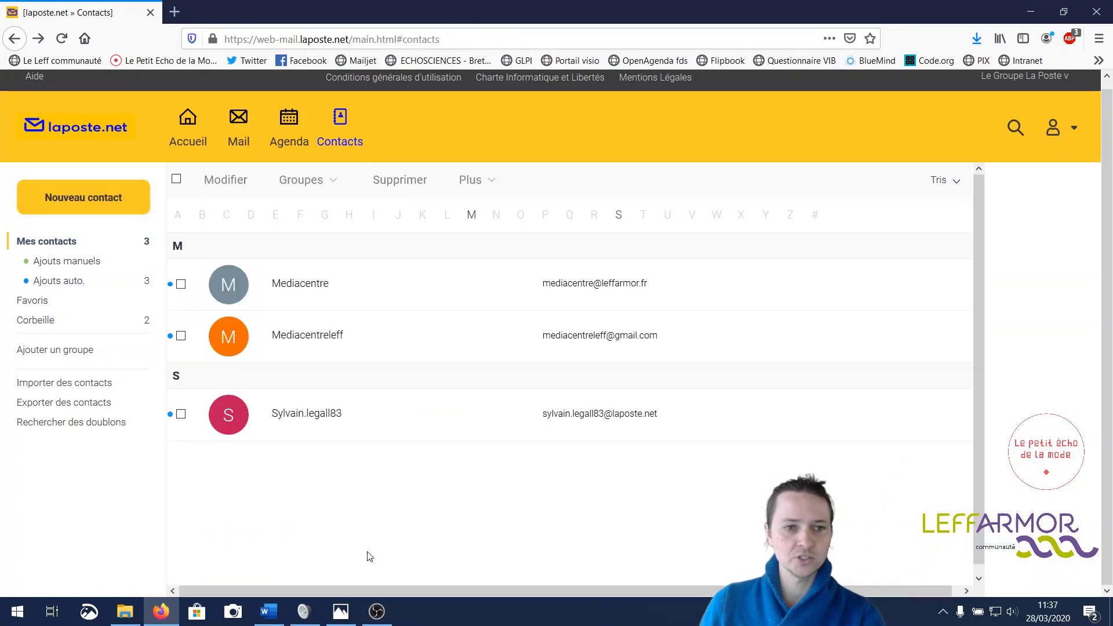
- Return to Mail and sign out via Déconnexion in the account menu, reaching the Connexion page
left_click(239, 133)
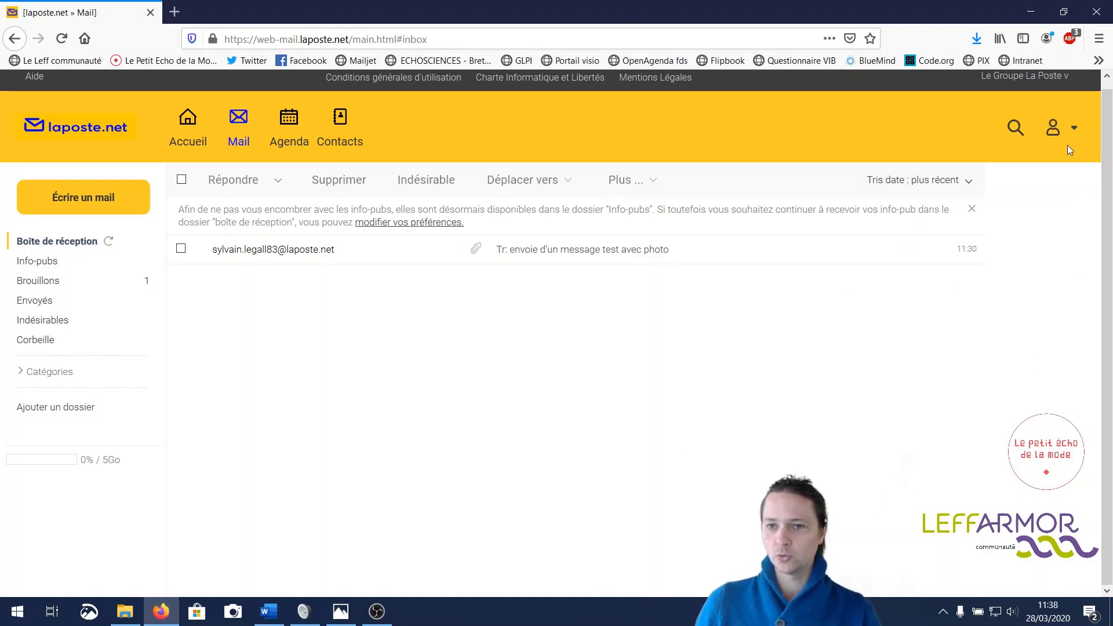
left_click(1072, 130)
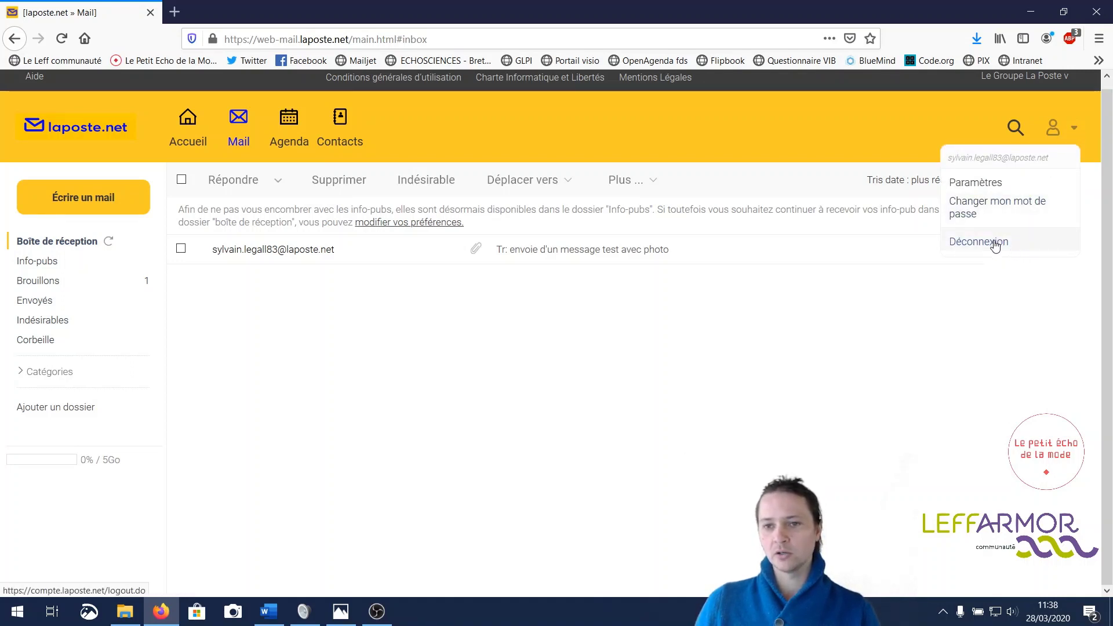
left_click(995, 243)
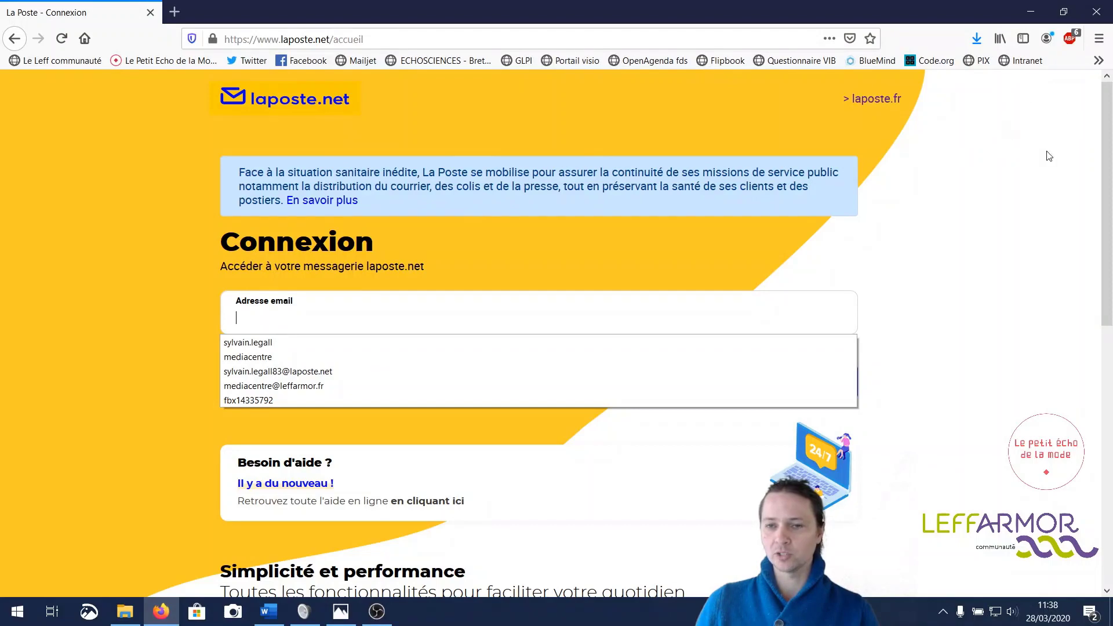
left_click(915, 268)
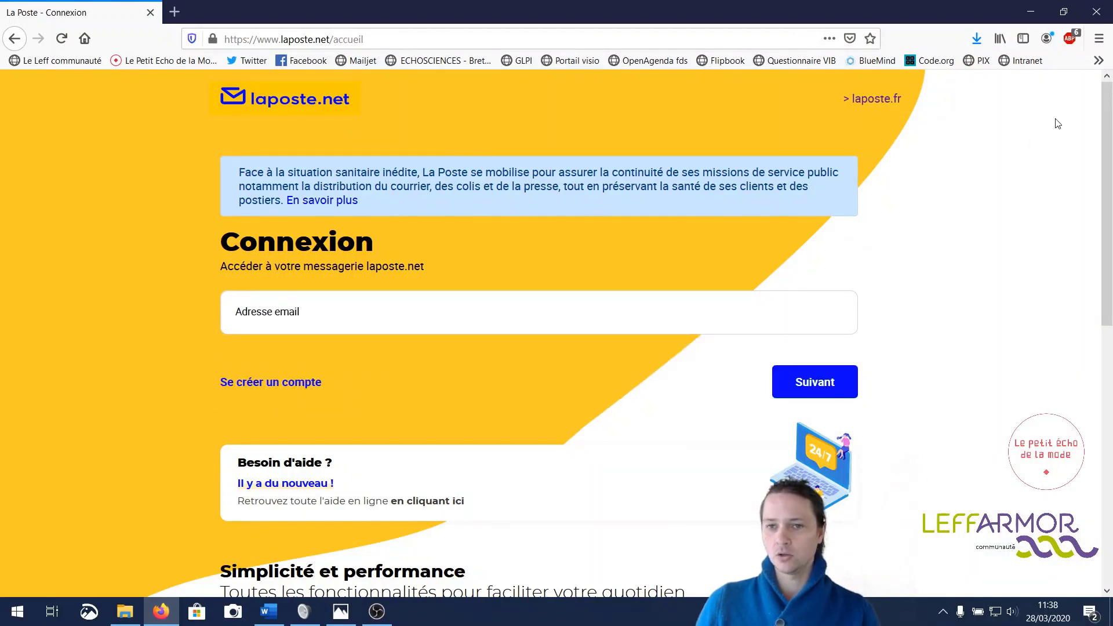